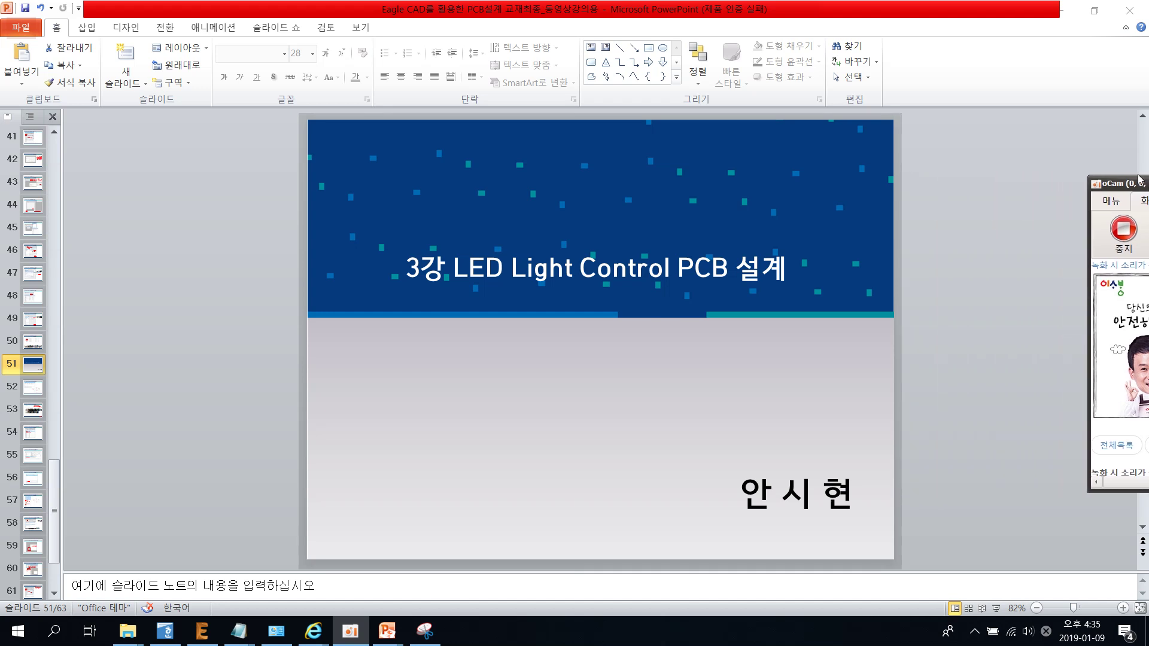
Step: Present the lecture deck from slide 51 to the PCB Copper Pour slide 53, then exit to editing
left_click(962, 349)
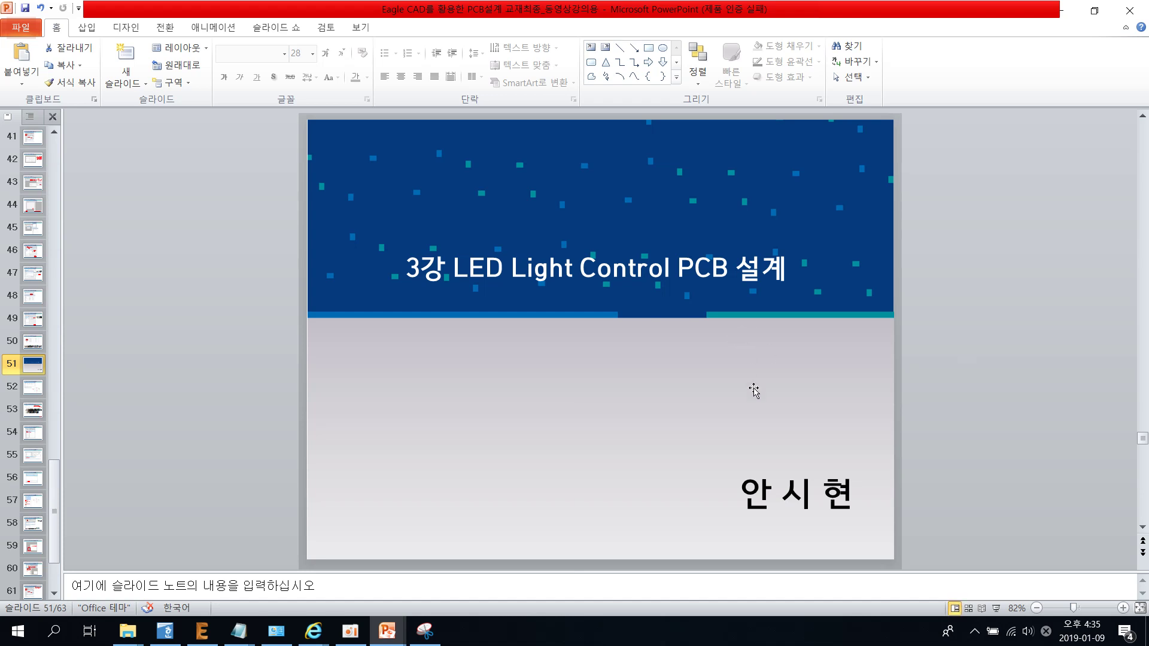
left_click(906, 302)
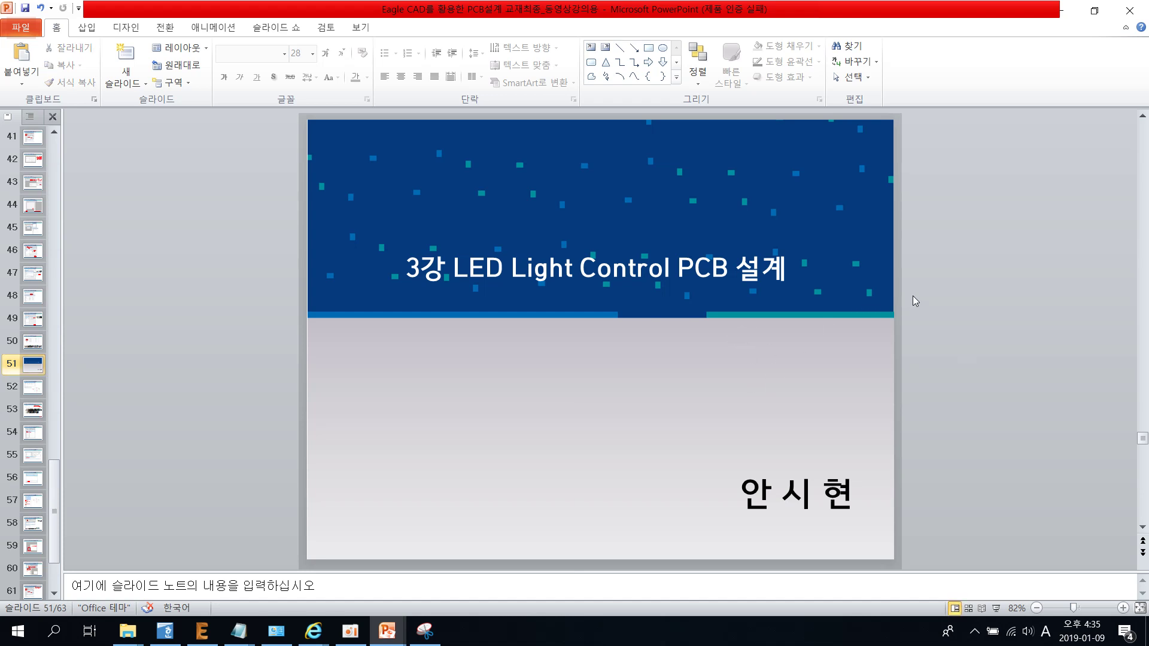
key("shift+F5")
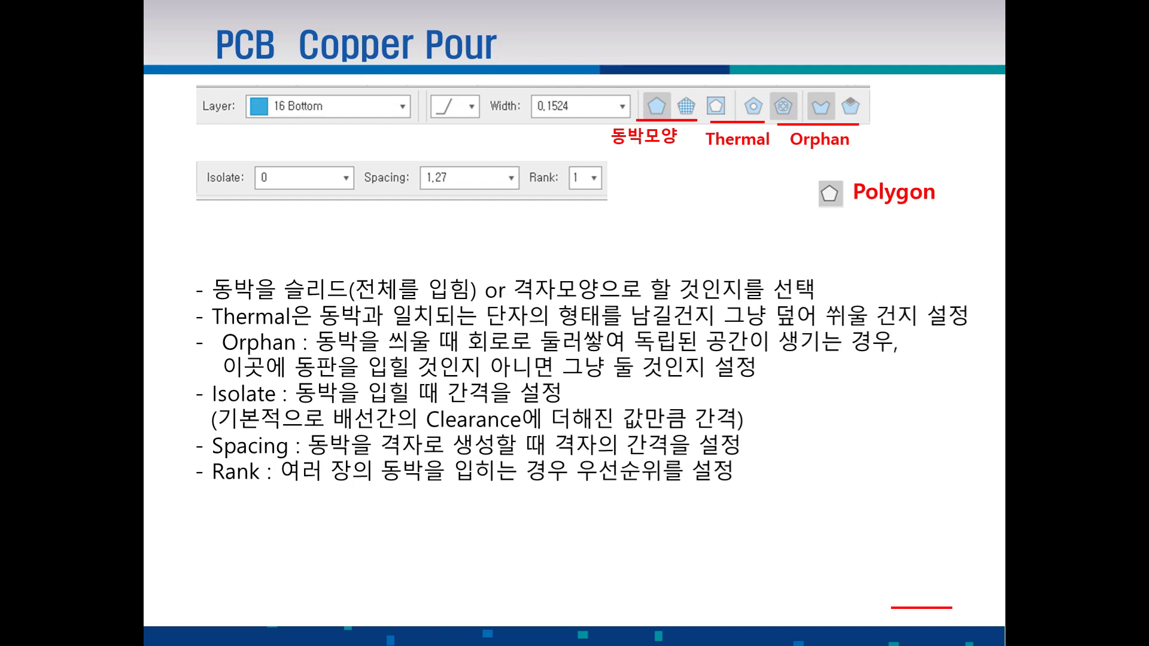
key("Escape")
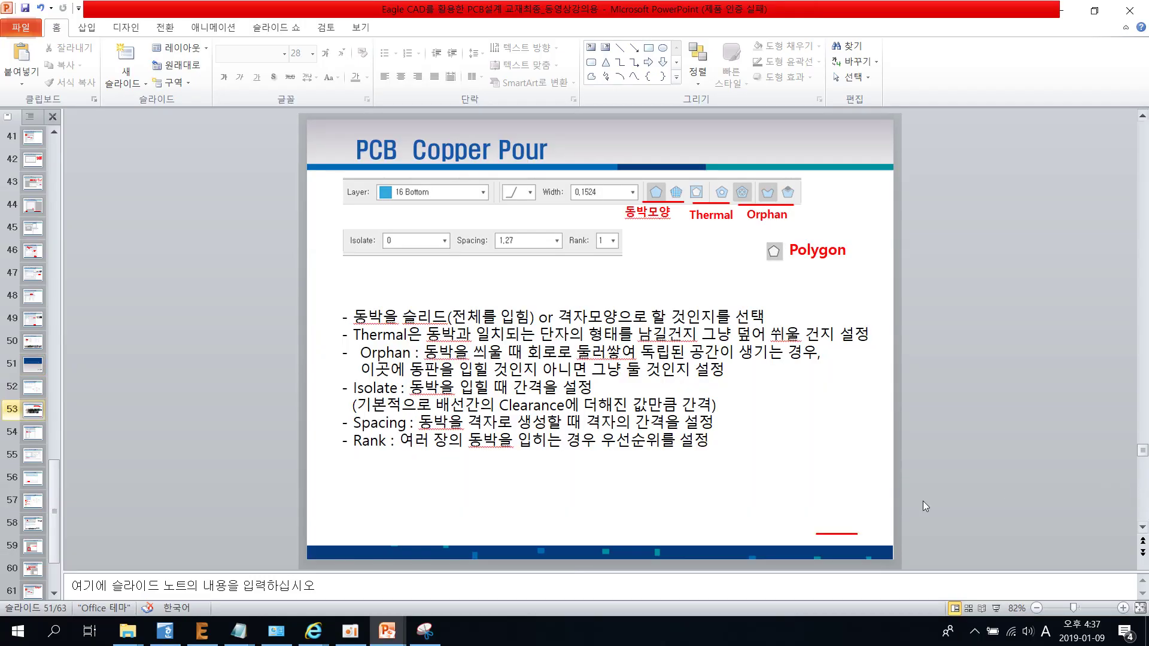
Step: Create the LED_Control project in the projects folder and start a blank schematic inside it
left_click(202, 631)
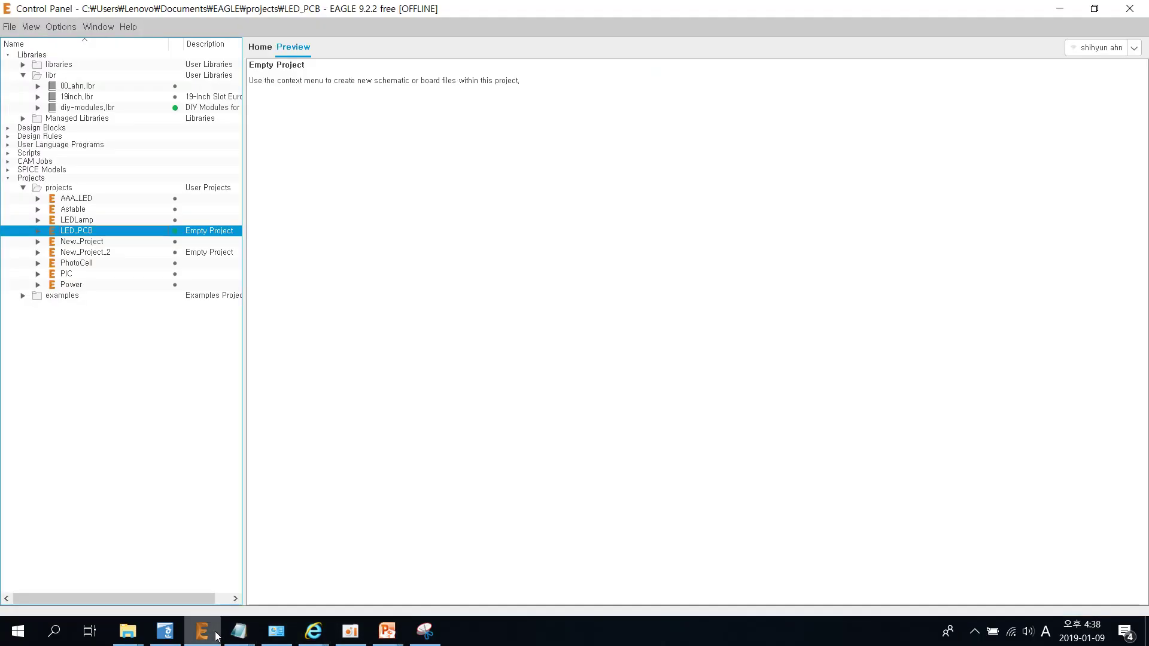
left_click(67, 190)
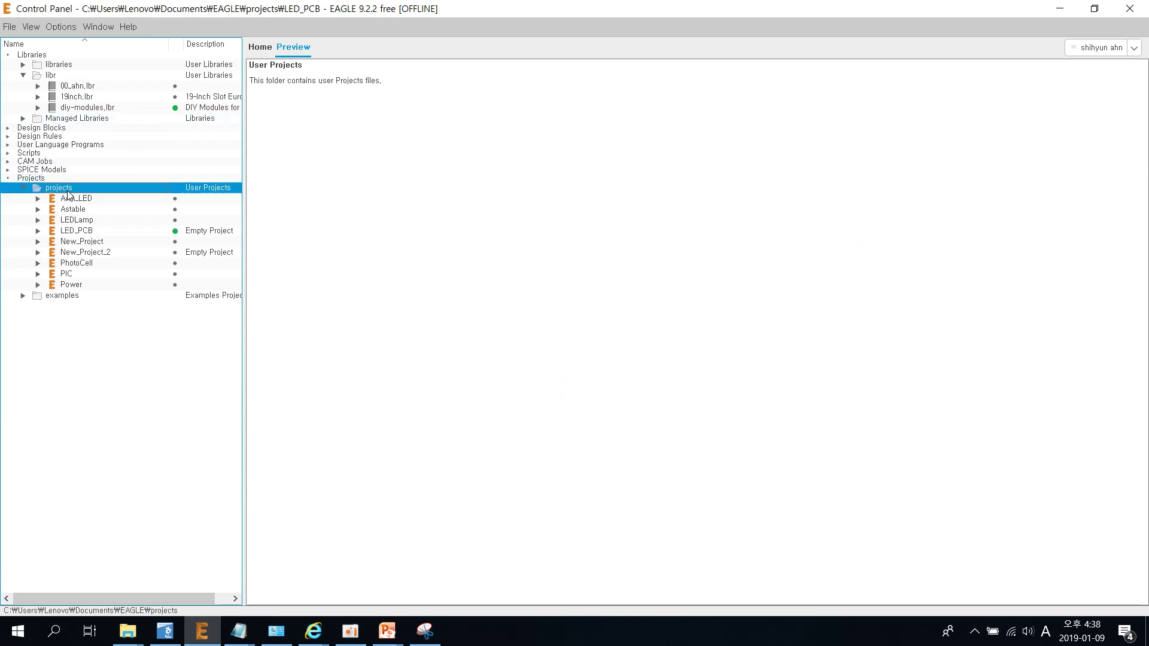
right_click(111, 189)
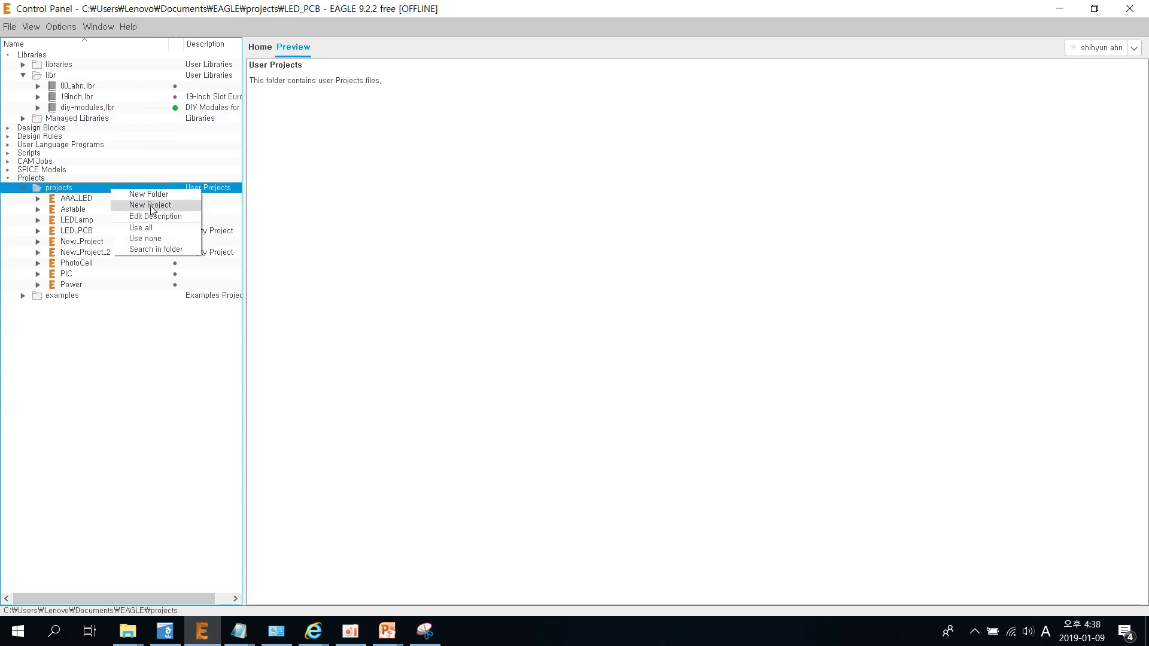
left_click(181, 206)
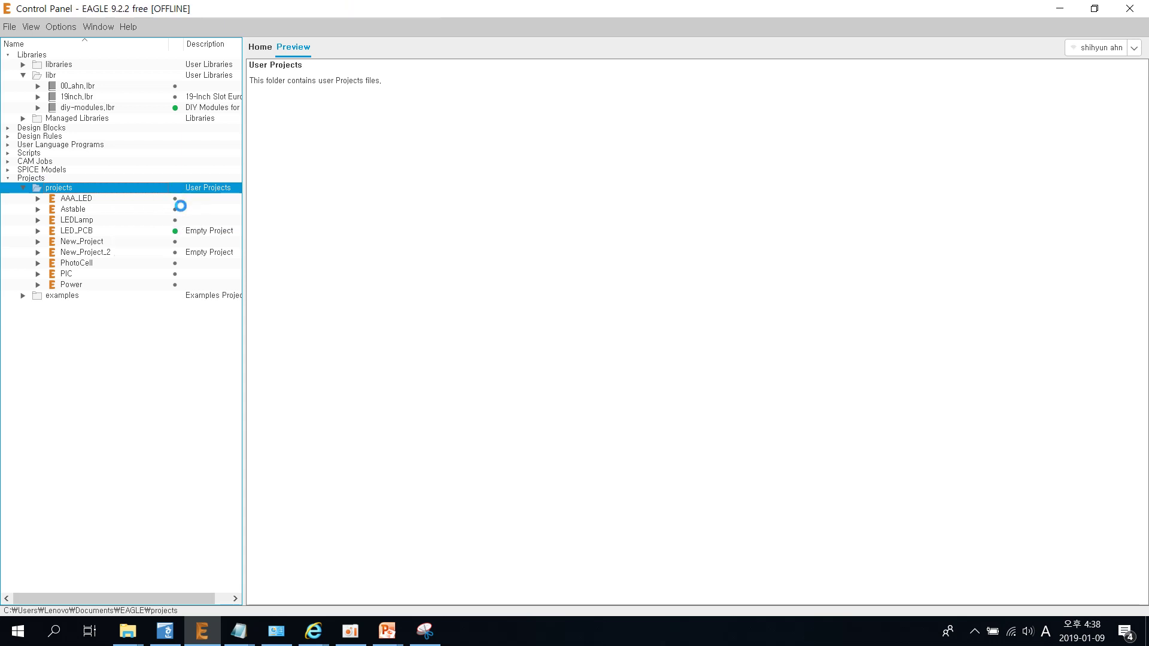
key("BackSpace")
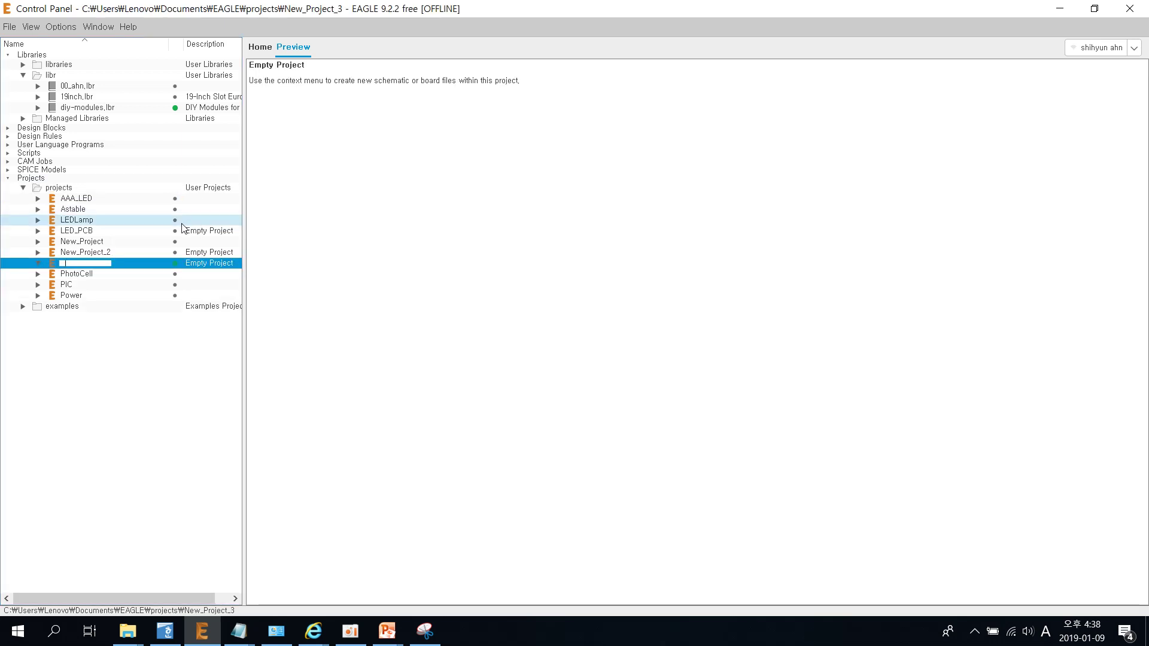
type("LE")
type("D_C")
type("ntor")
type("rol")
key("Return")
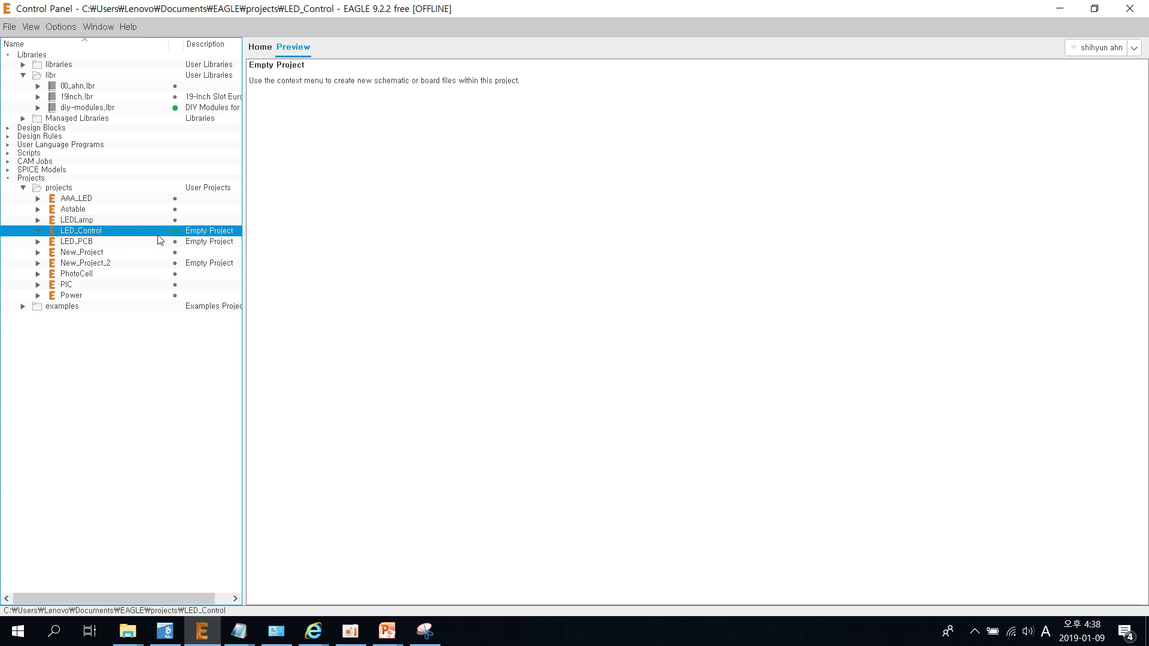
right_click(154, 234)
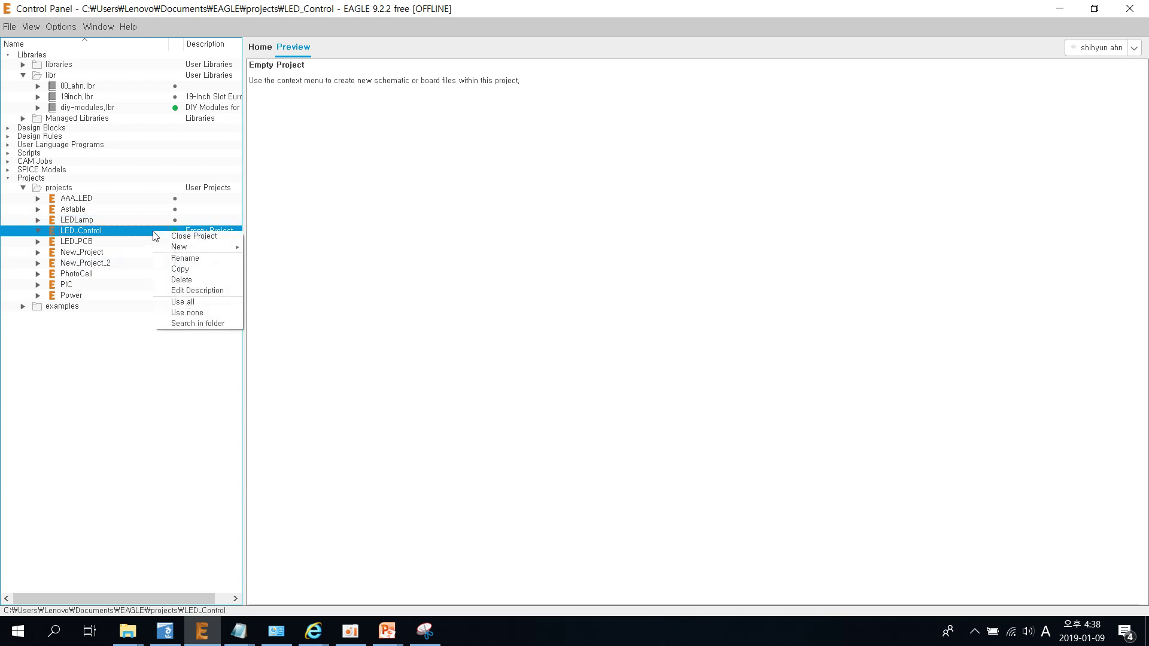
mouse_move(180, 246)
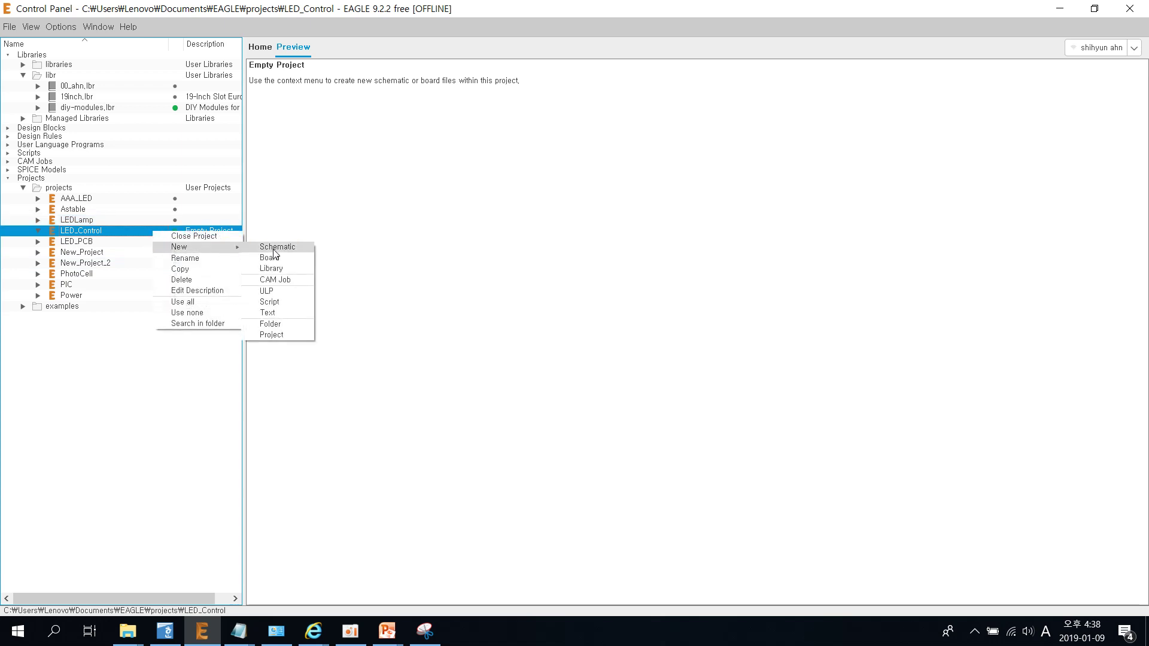
left_click(304, 249)
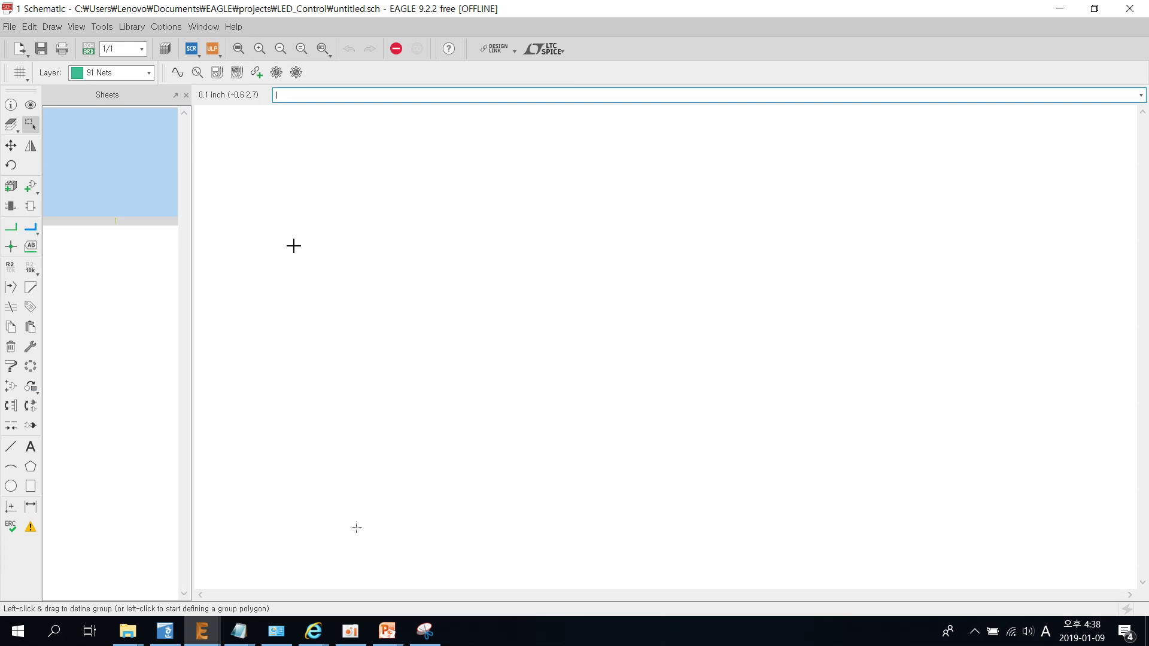
Step: Search the part library for 'poten' potentiometer parts
left_click(293, 246)
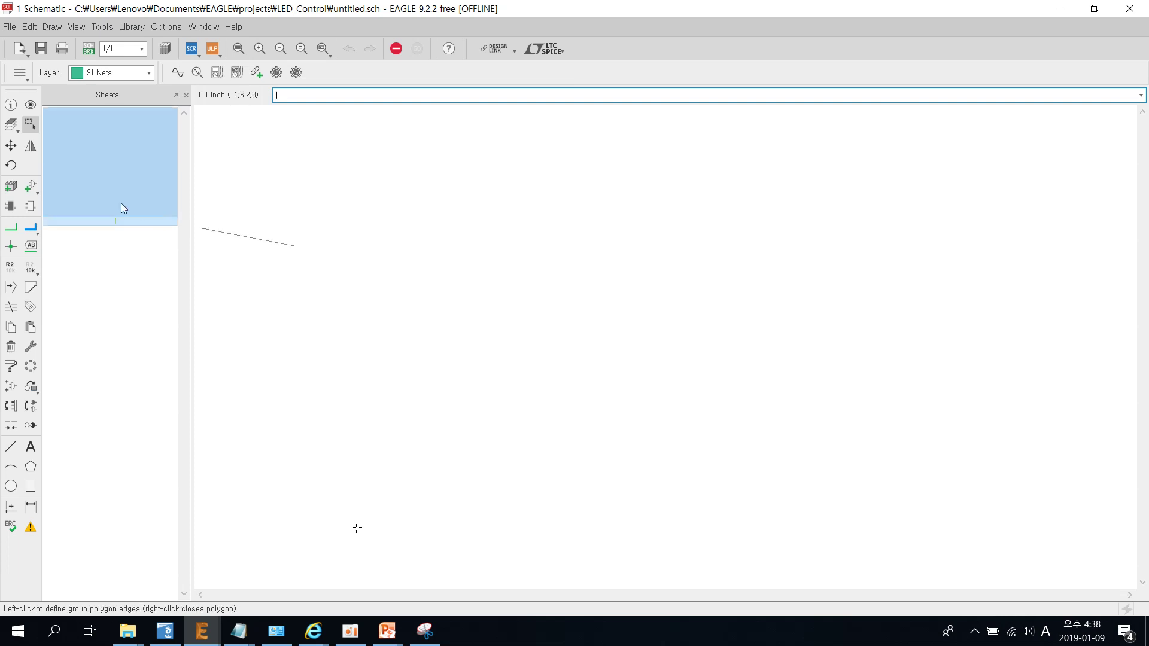
right_click(250, 241)
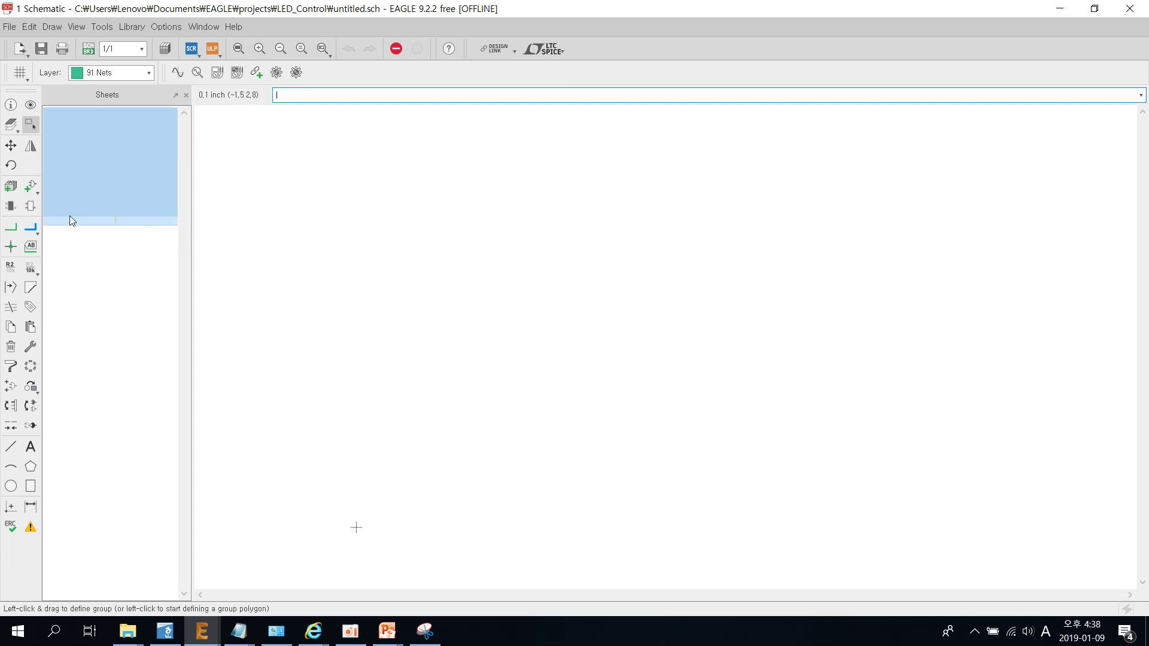
left_click(38, 195)
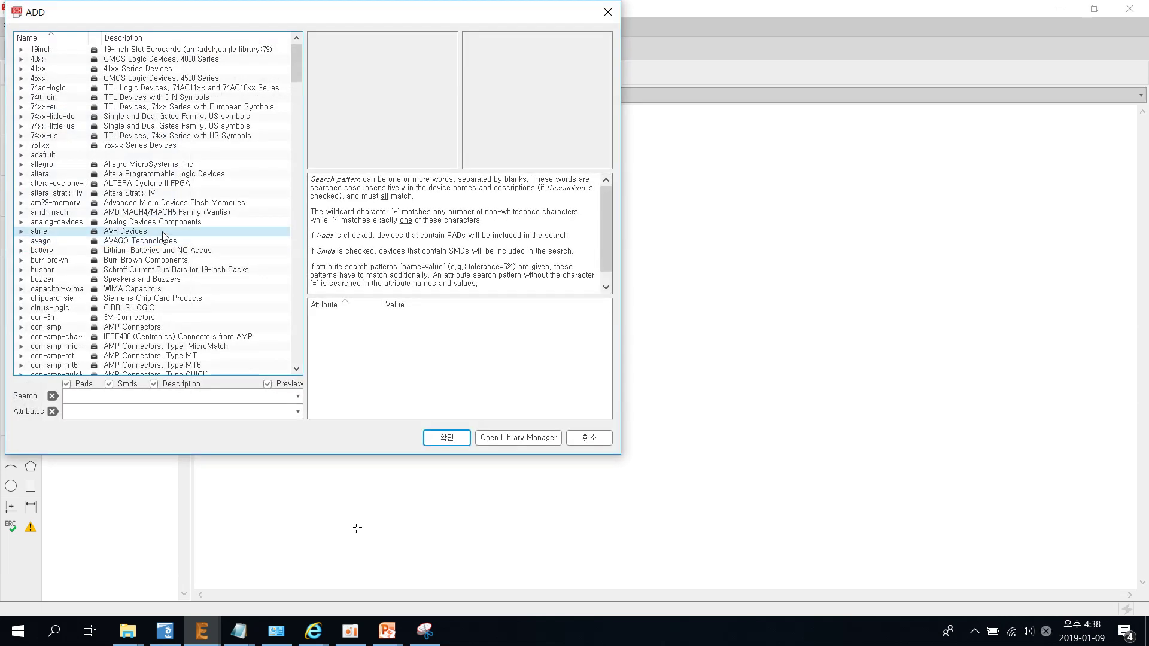
left_click_drag(192, 21, 339, 68)
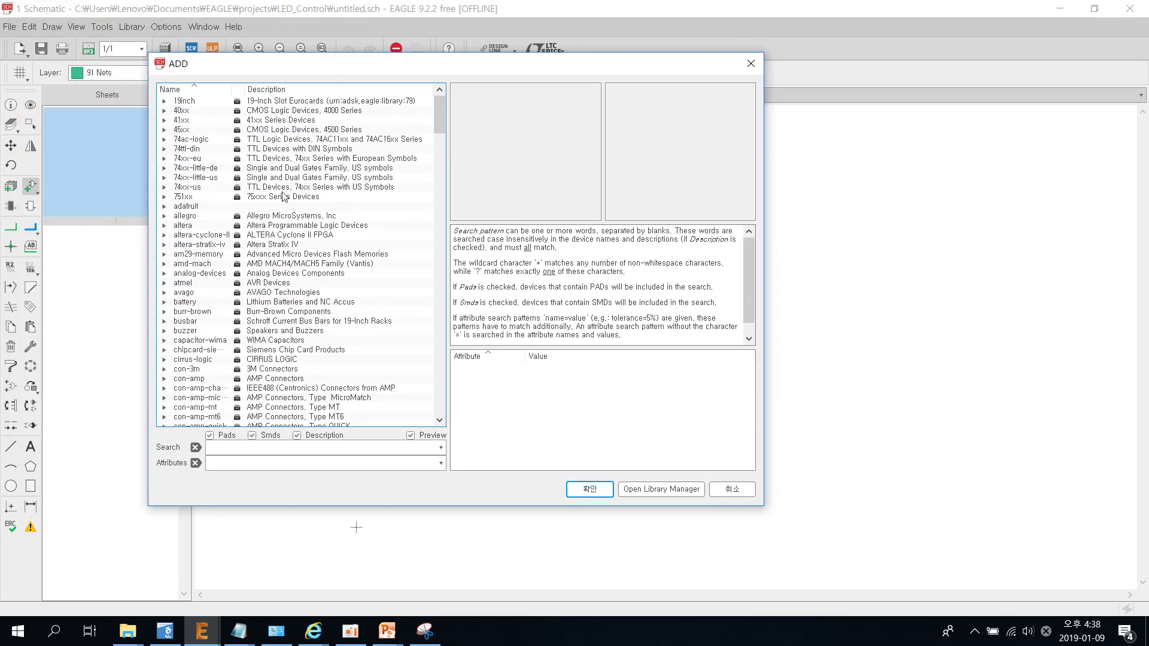
left_click(222, 449)
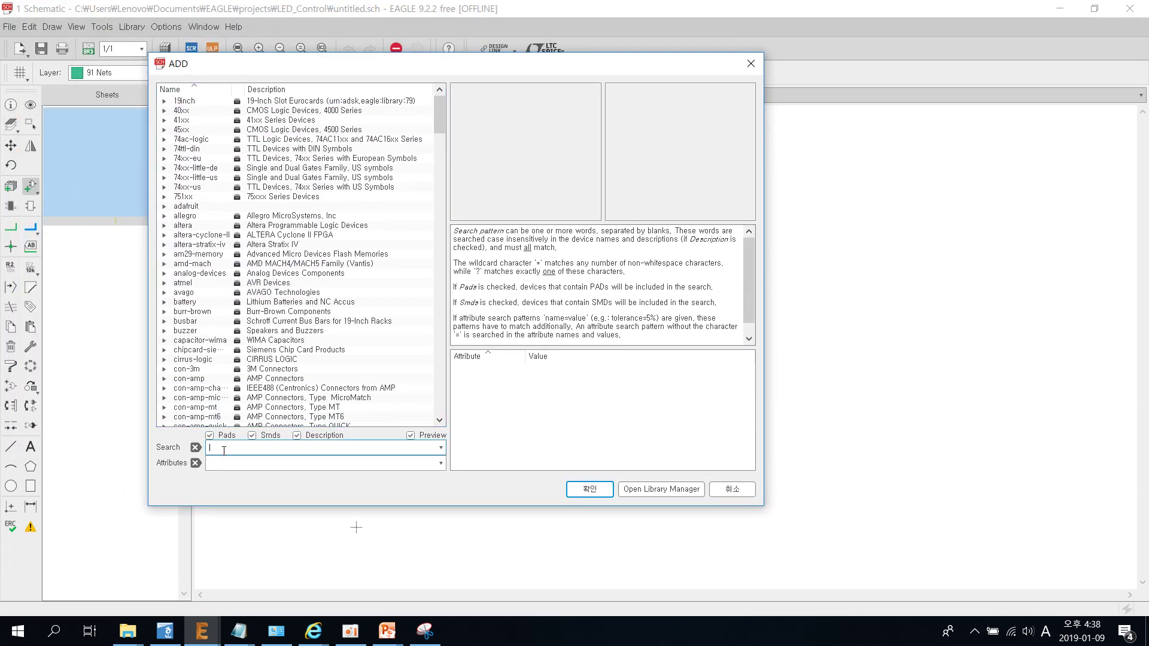
type("pot")
type("en*")
left_click_drag(235, 449, 210, 449)
left_click(243, 449)
key("Return")
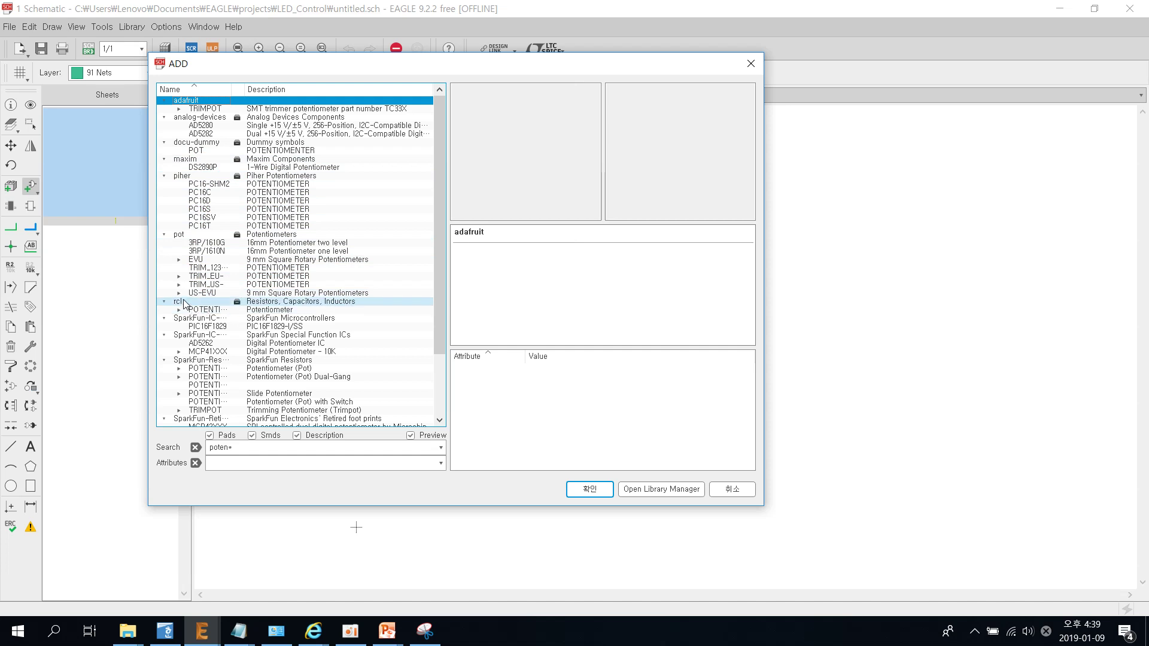
Step: Place the rcl POTENTIOMETER with PT-10S package on the sheet as R1
left_click(199, 310)
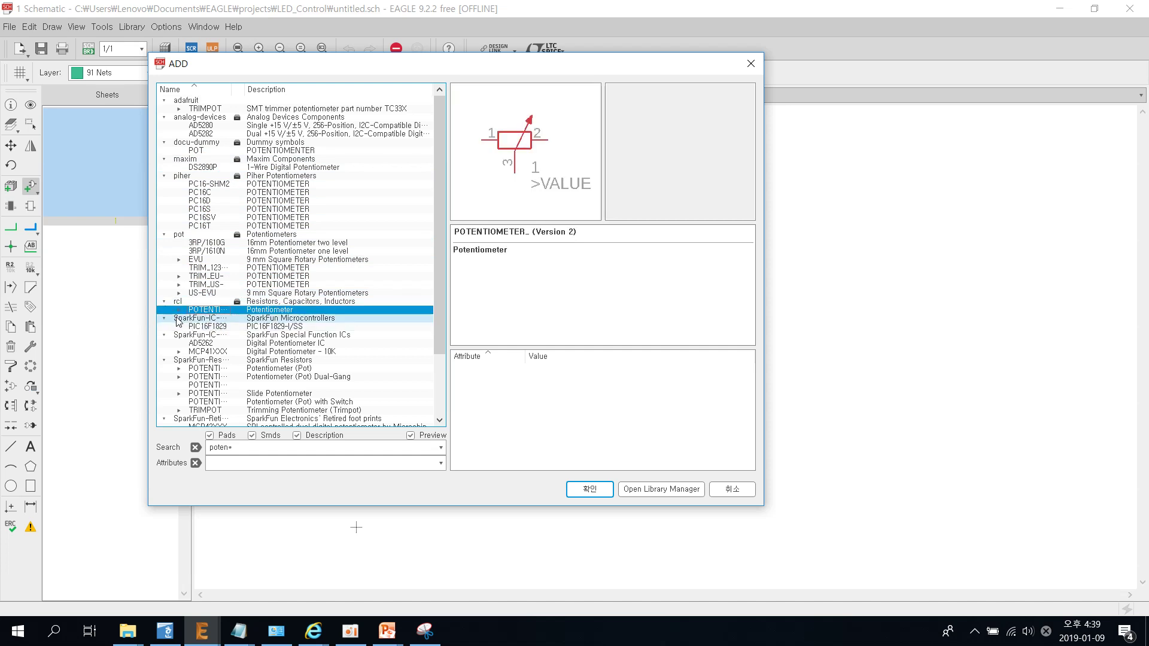
left_click(179, 311)
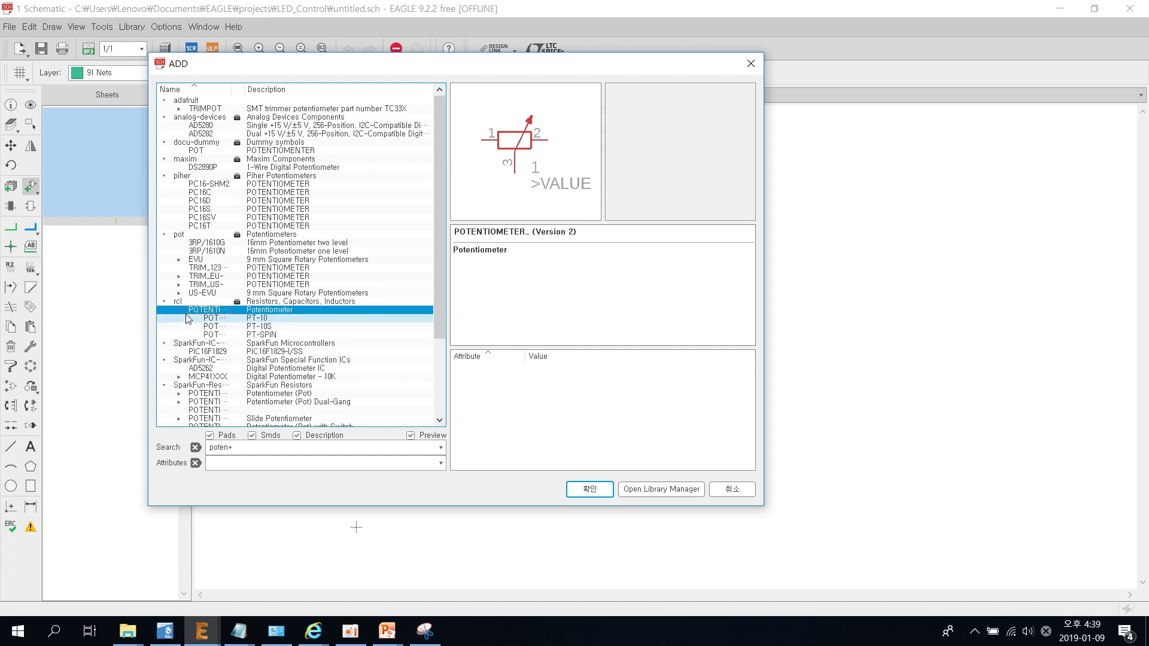
left_click(284, 327)
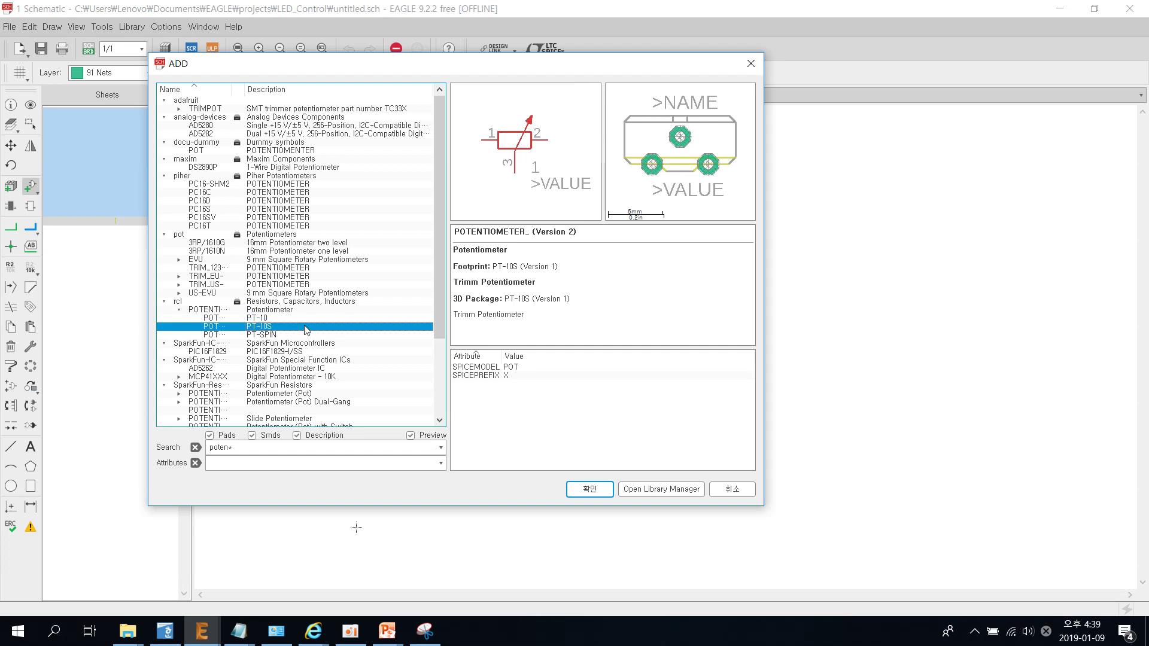
left_click(586, 490)
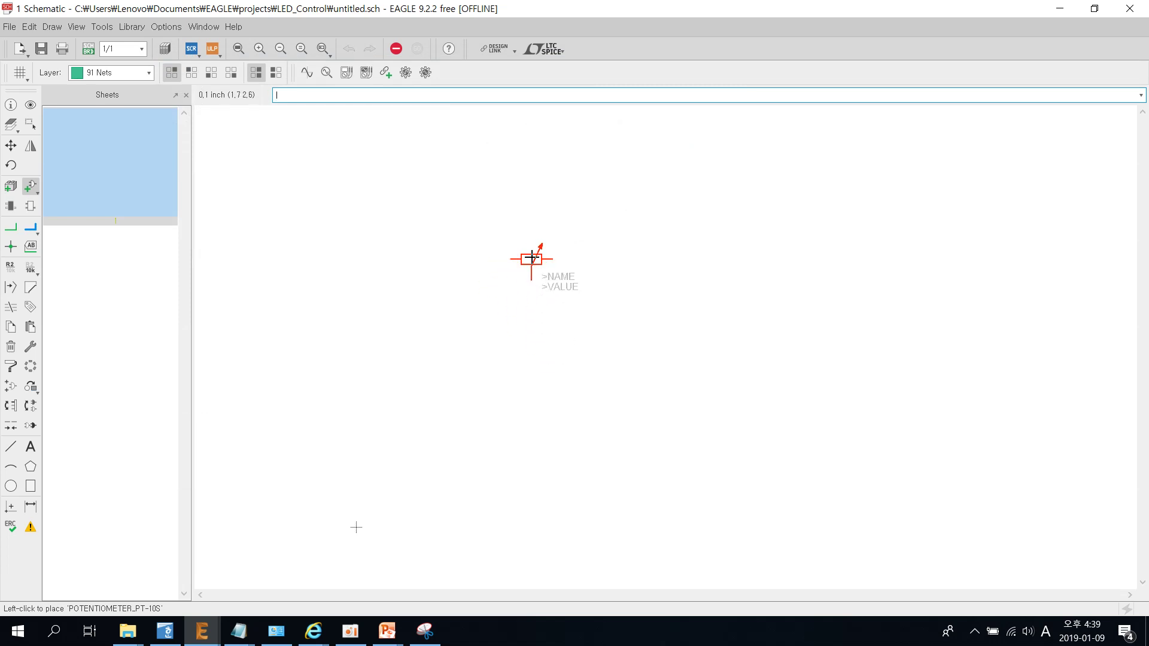
left_click(531, 259)
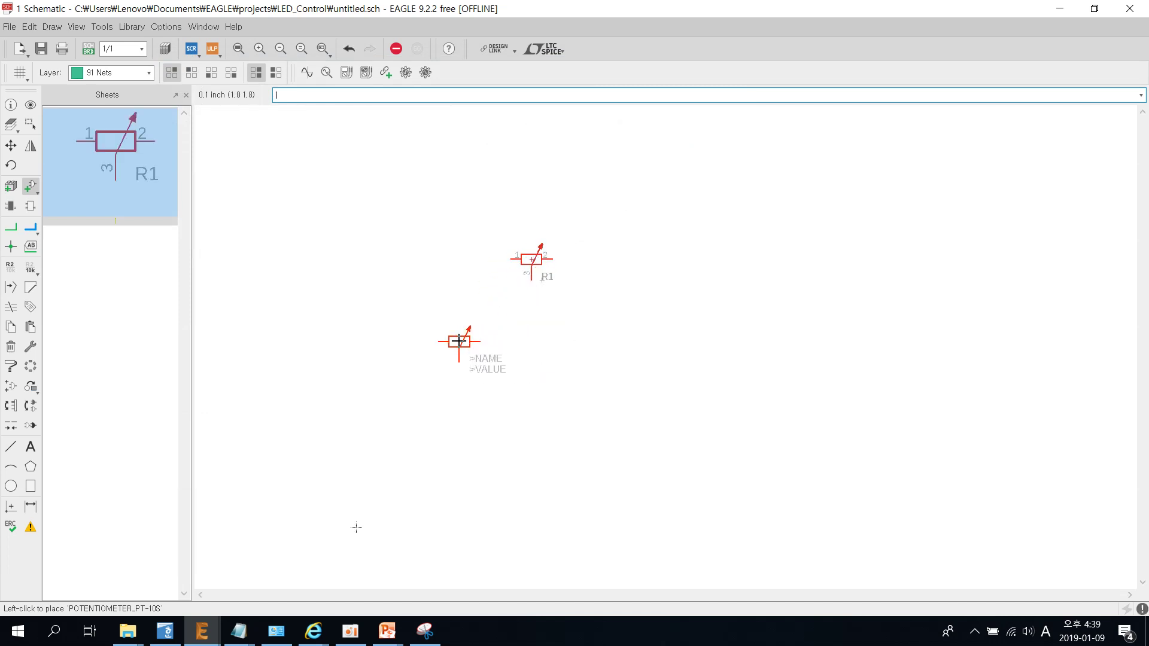
key("Escape")
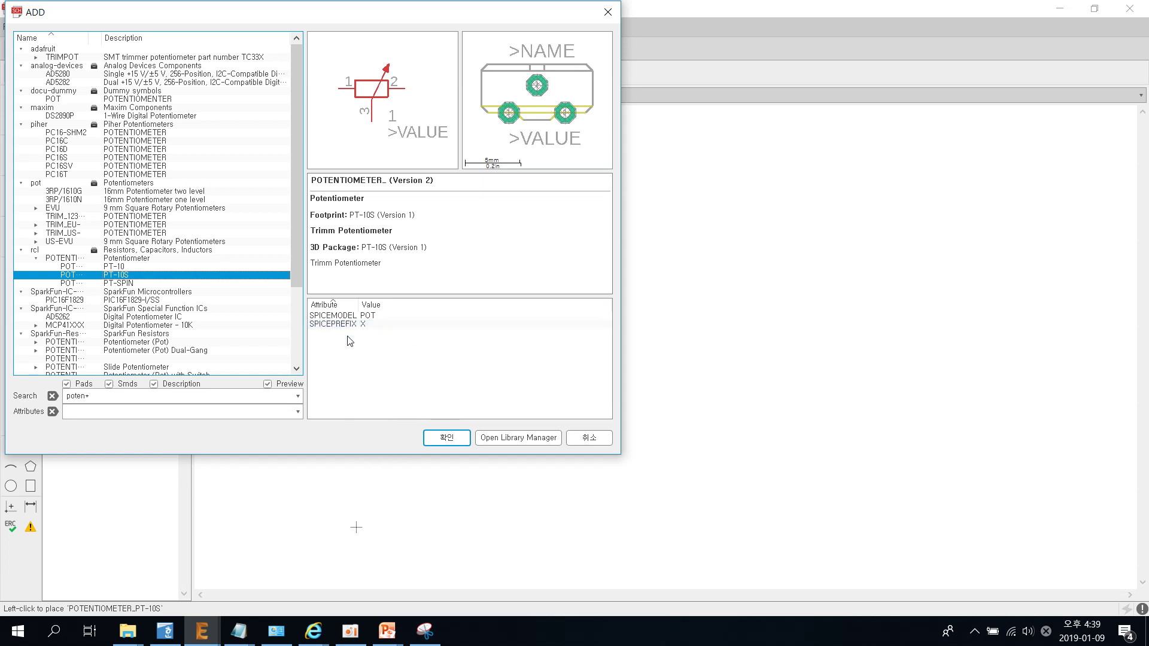
Step: Search the part library for the LZ1- LED parts
left_click(98, 396)
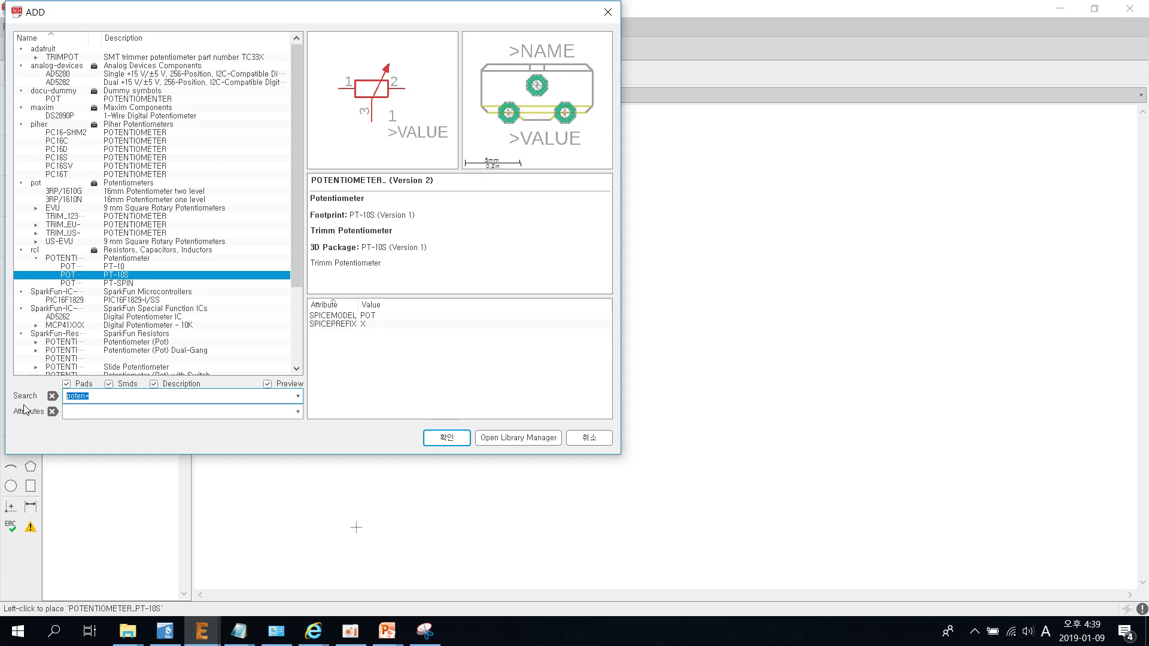
type("lz")
type(" l")
type("ww03")
key("Return")
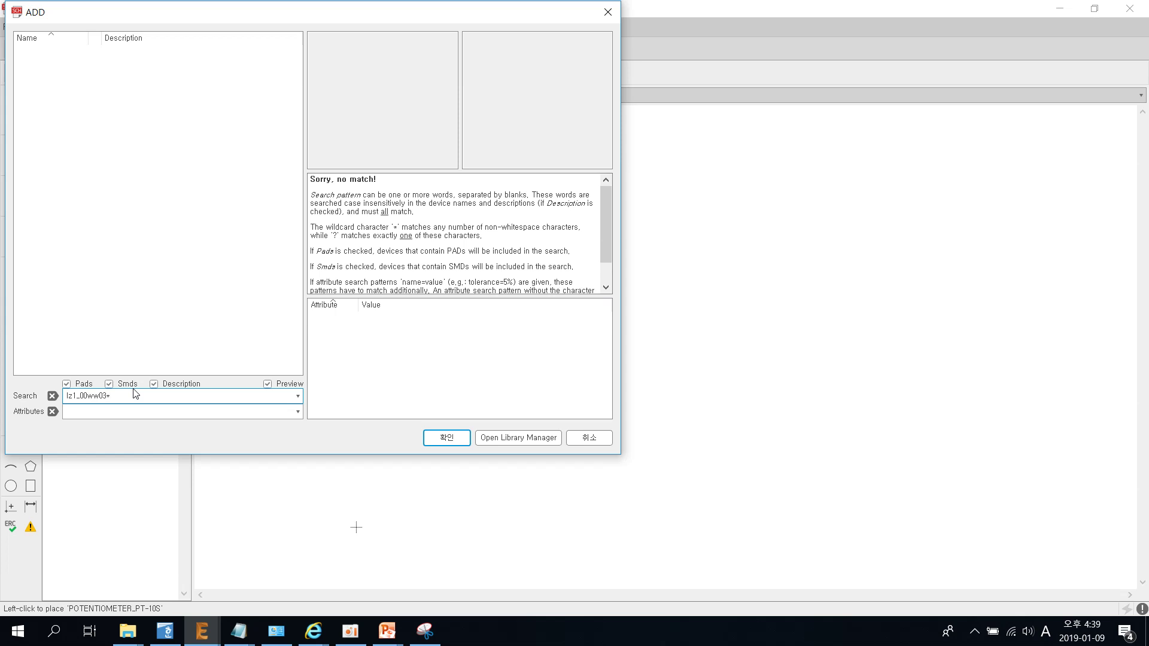
key("BackSpace")
key("BackSpace")
key("BackSpace")
type("00")
key("Delete")
key("BackSpace")
key("BackSpace")
type("l")
type("Z1")
type("-")
key("Return")
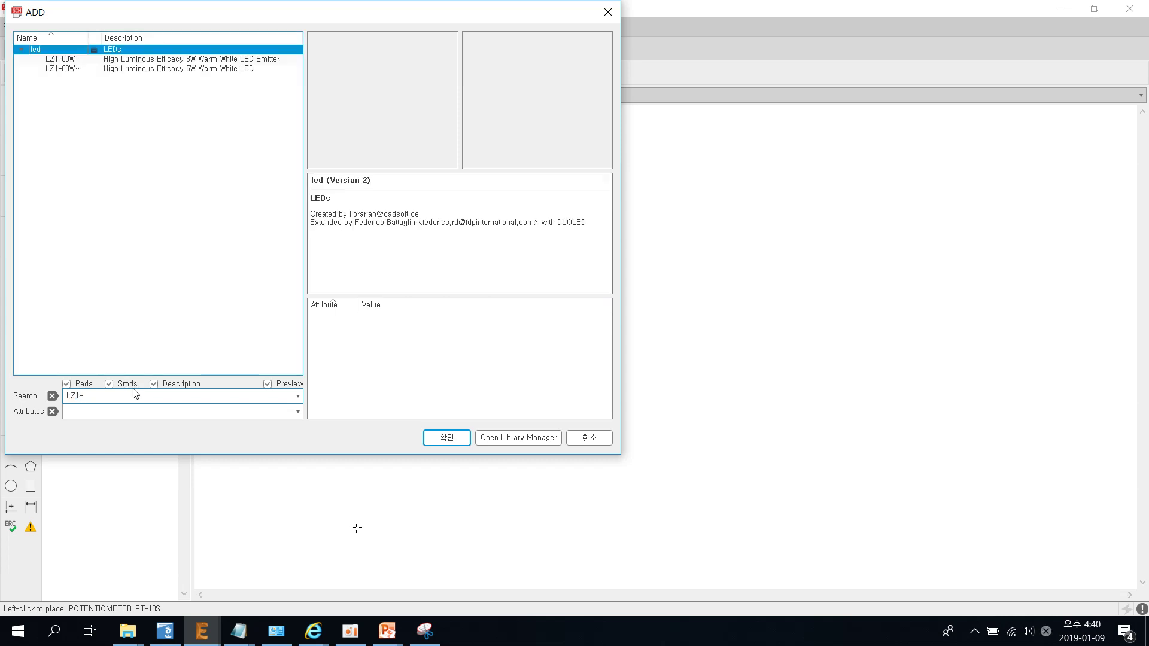
Step: Place two 5W warm white LZ1-00WW05 LEDs, LED1 and LED2, stacked beside R1
left_click(164, 70)
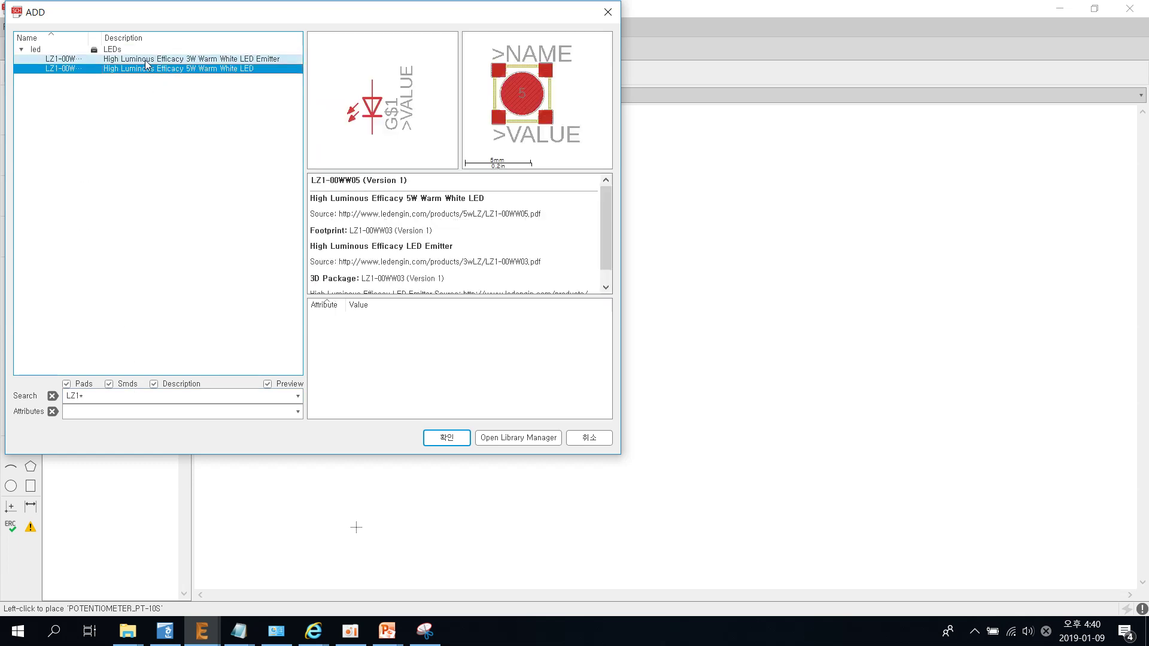
left_click(145, 62)
left_click(146, 69)
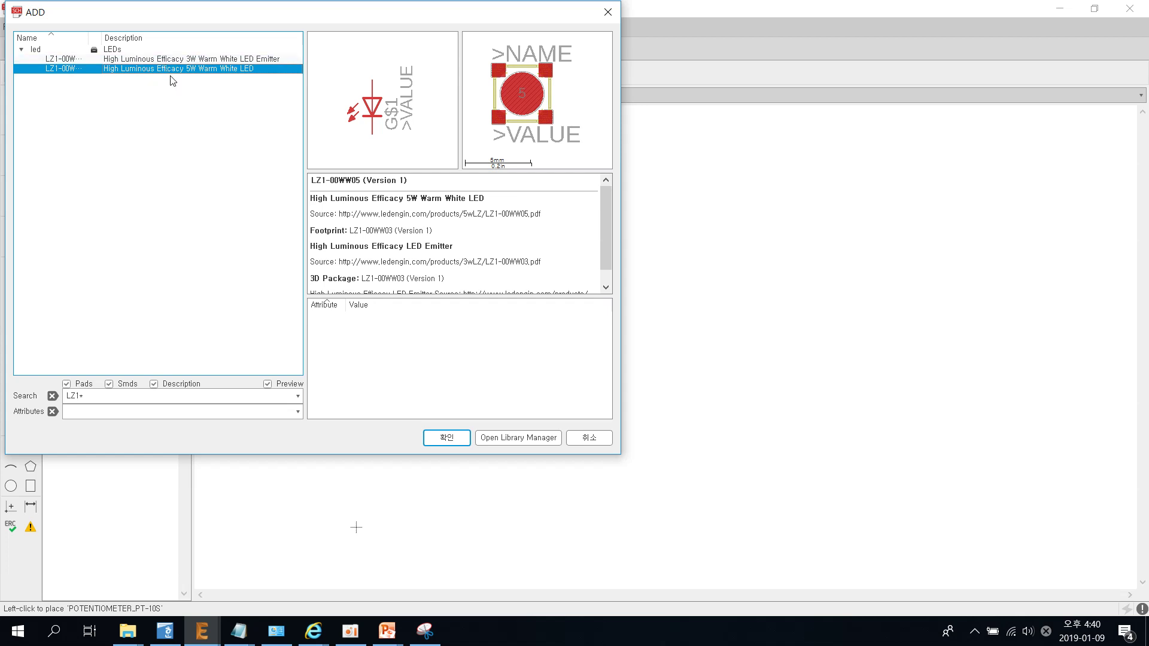
left_click(447, 438)
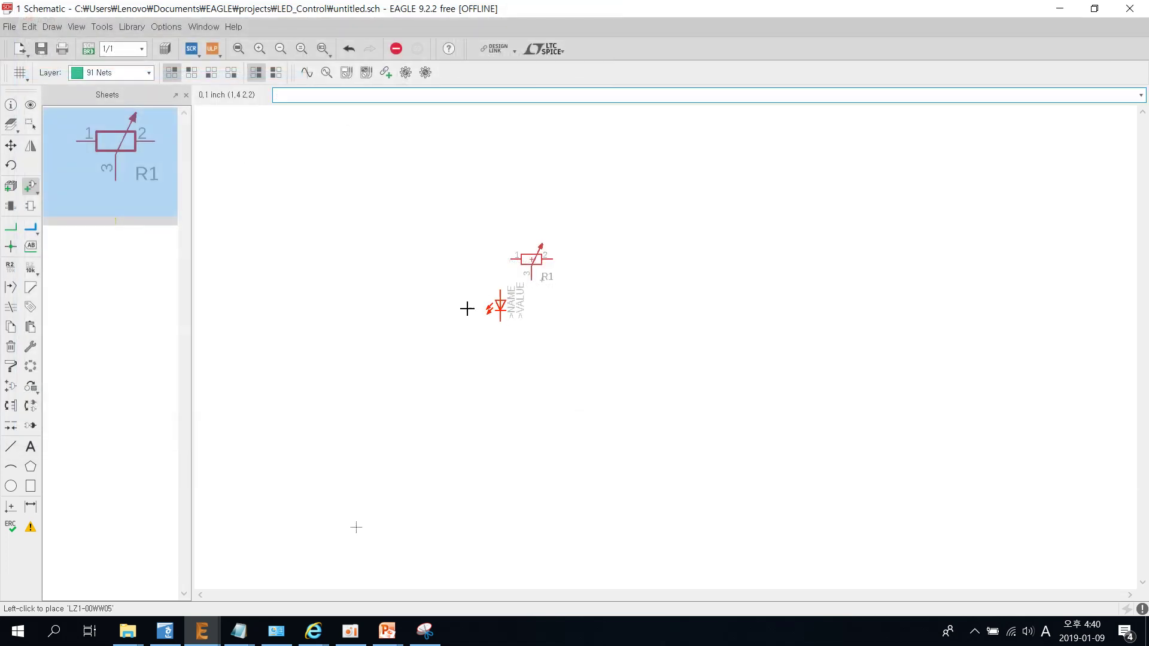
left_click(579, 286)
left_click(580, 357)
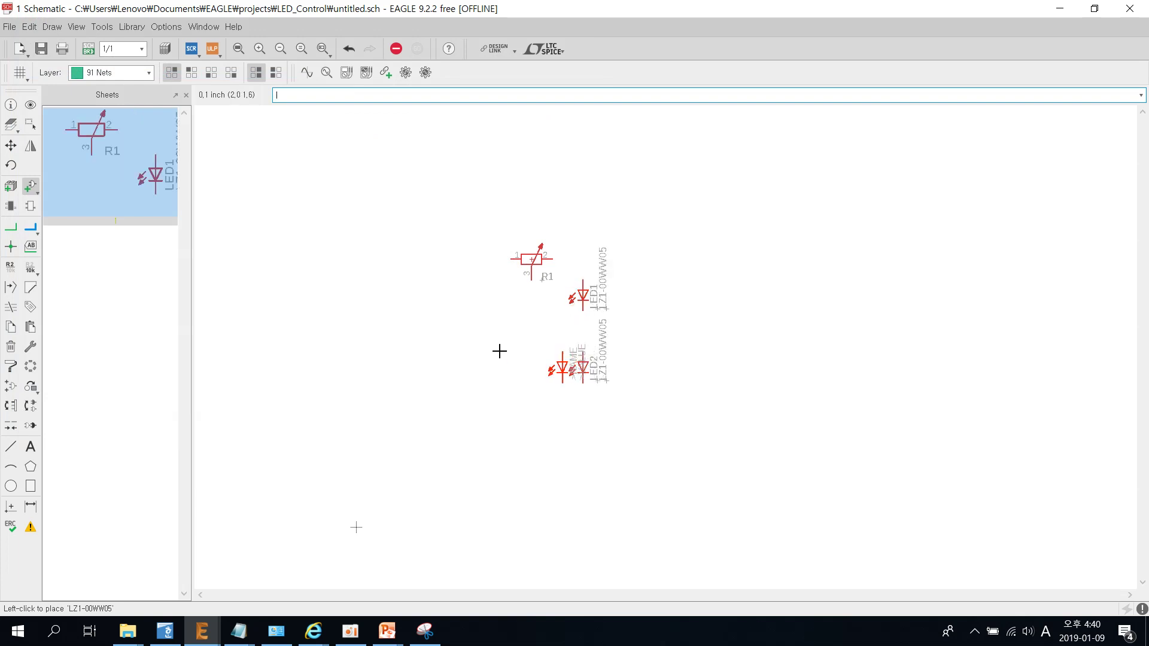
key("Escape")
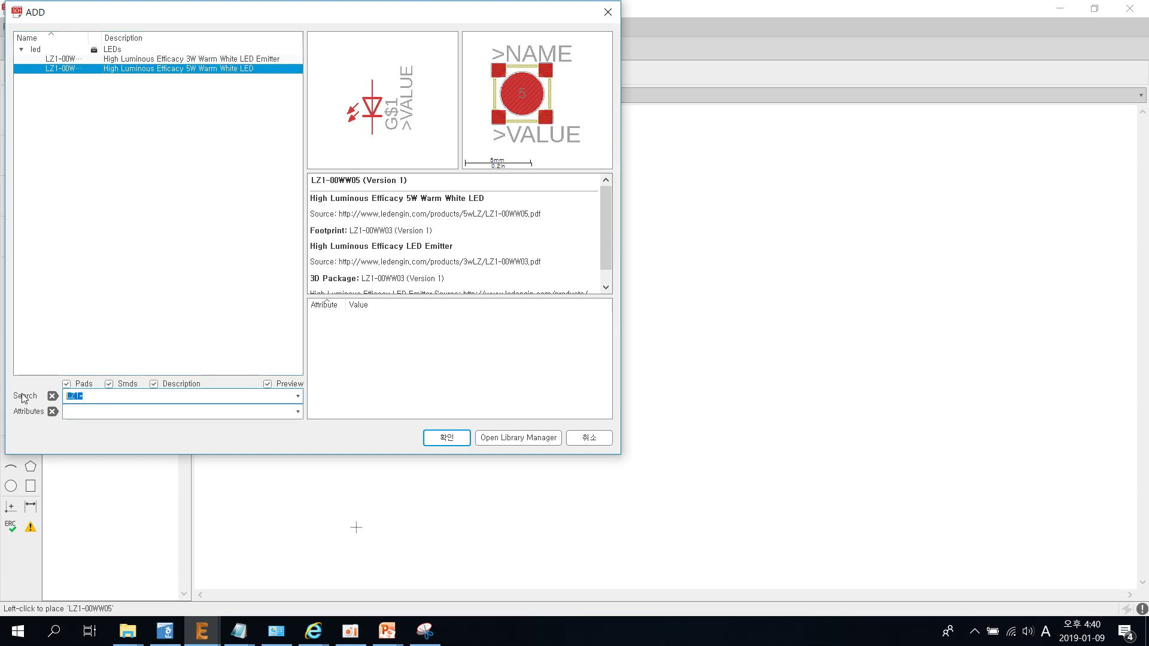
Step: Find the rcl R-US_ 0309/12 resistor and place it as R2 below the LEDs
type("r-")
type("us_0309")
key("Return")
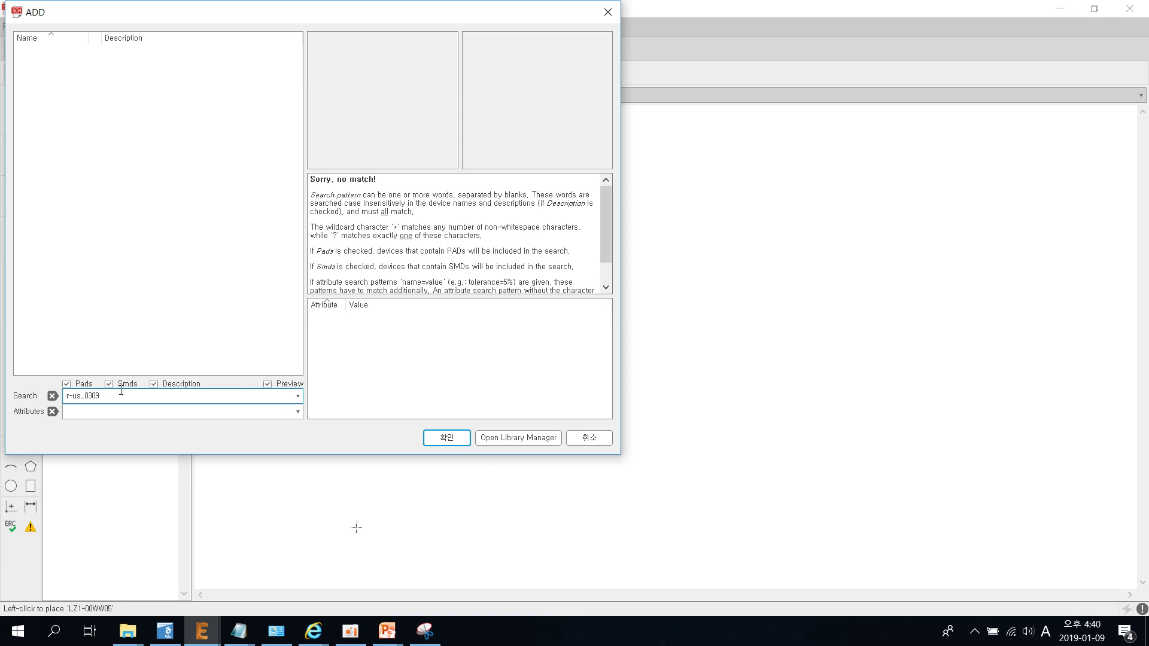
key("Return")
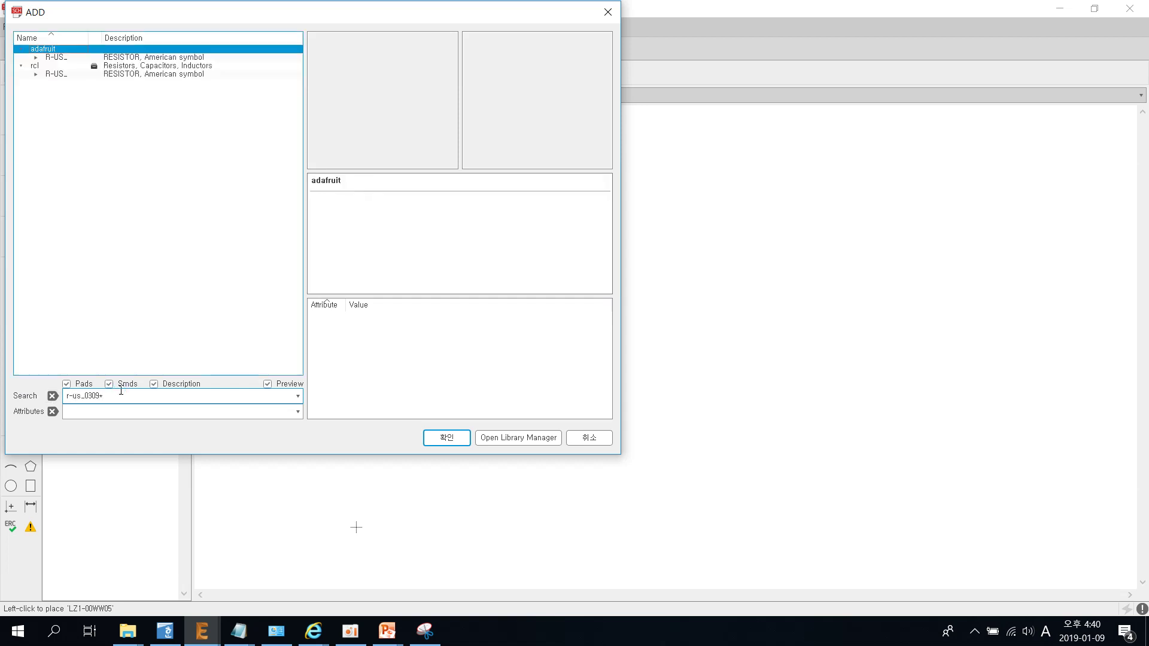
left_click(36, 74)
key("Down")
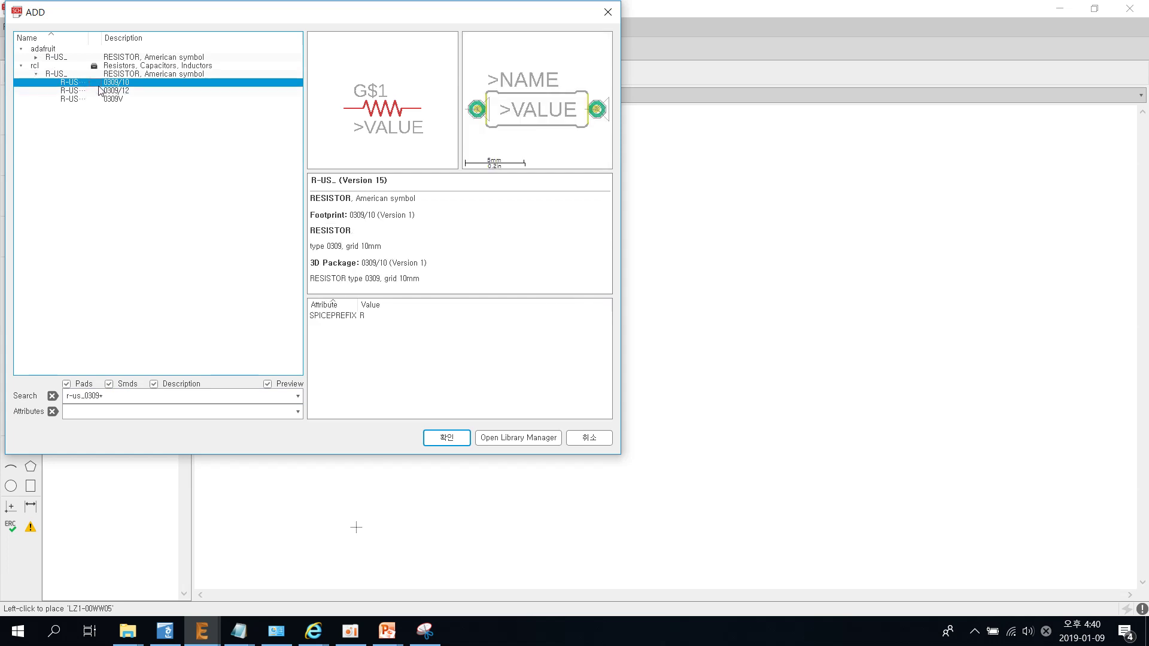
key("Down")
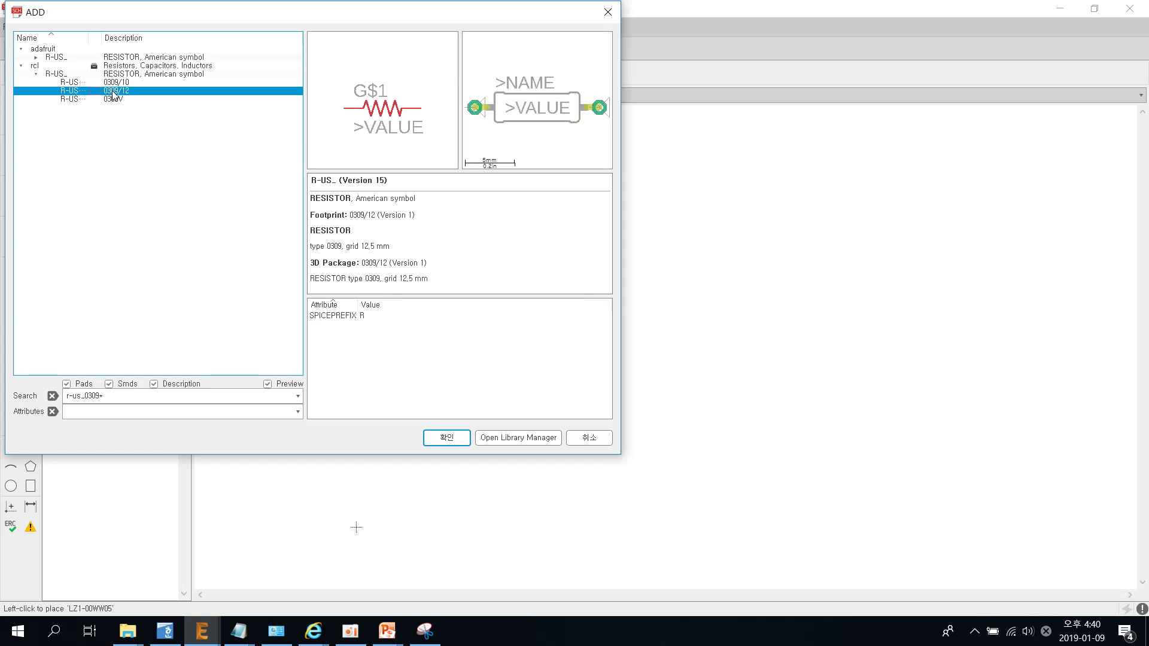
key("Up")
key("Down")
left_click(447, 437)
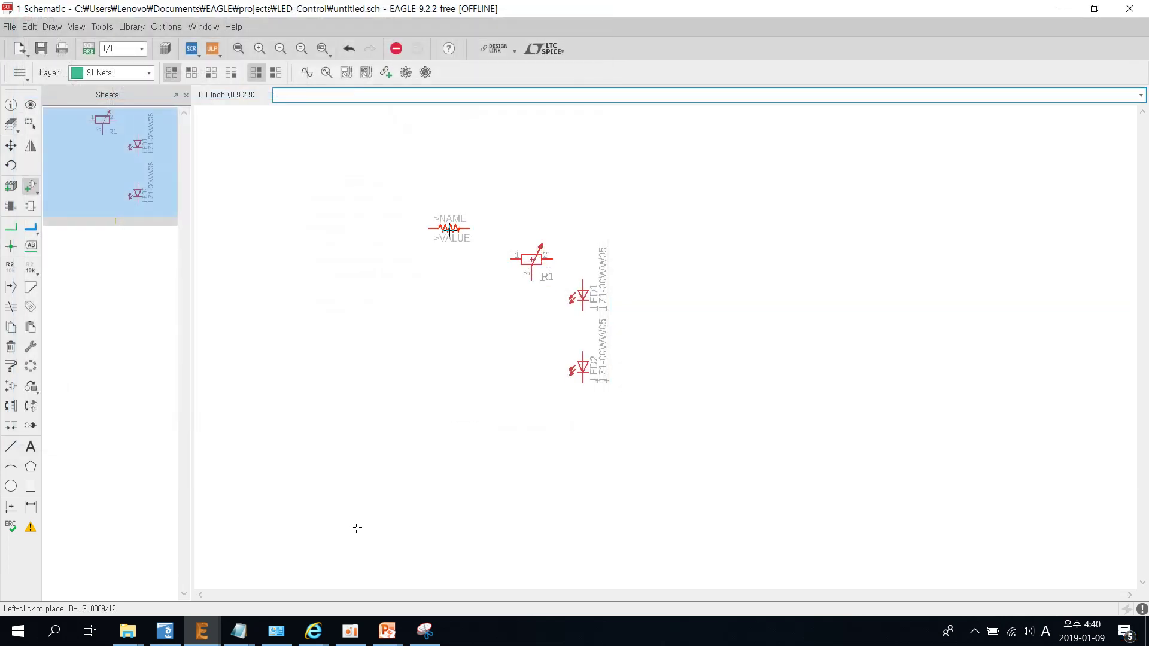
left_click(480, 433)
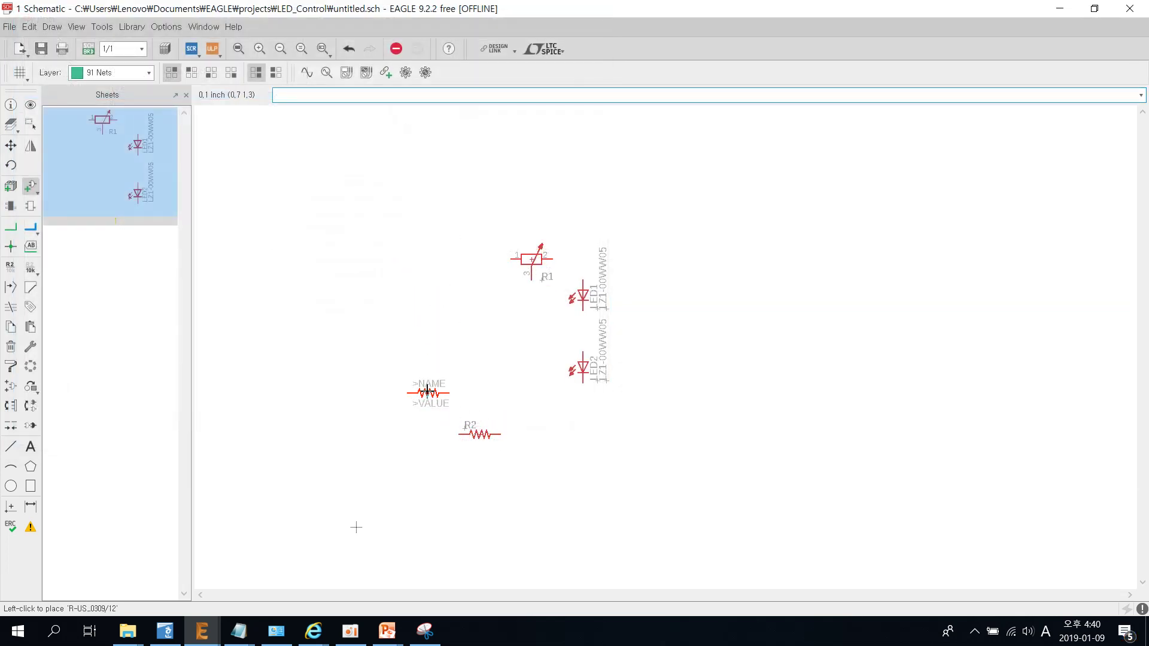
Step: Search 'jack-plug0', place the SPC4077 power jack J1 left of R1, and close the library
key("Escape")
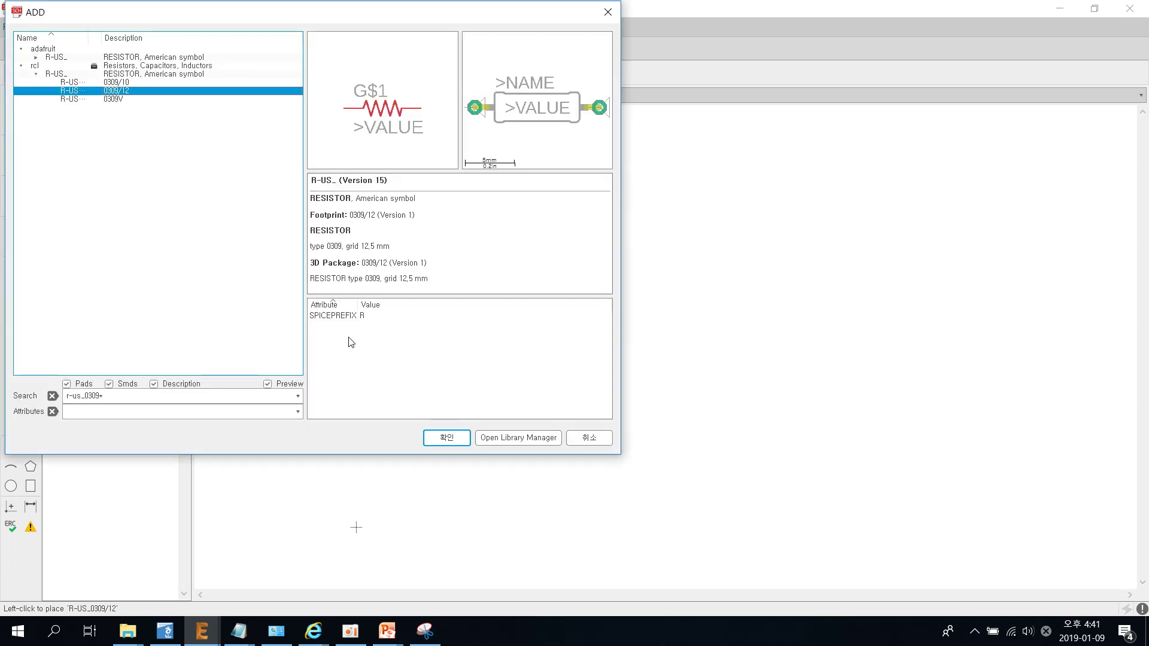
left_click_drag(117, 402, 30, 402)
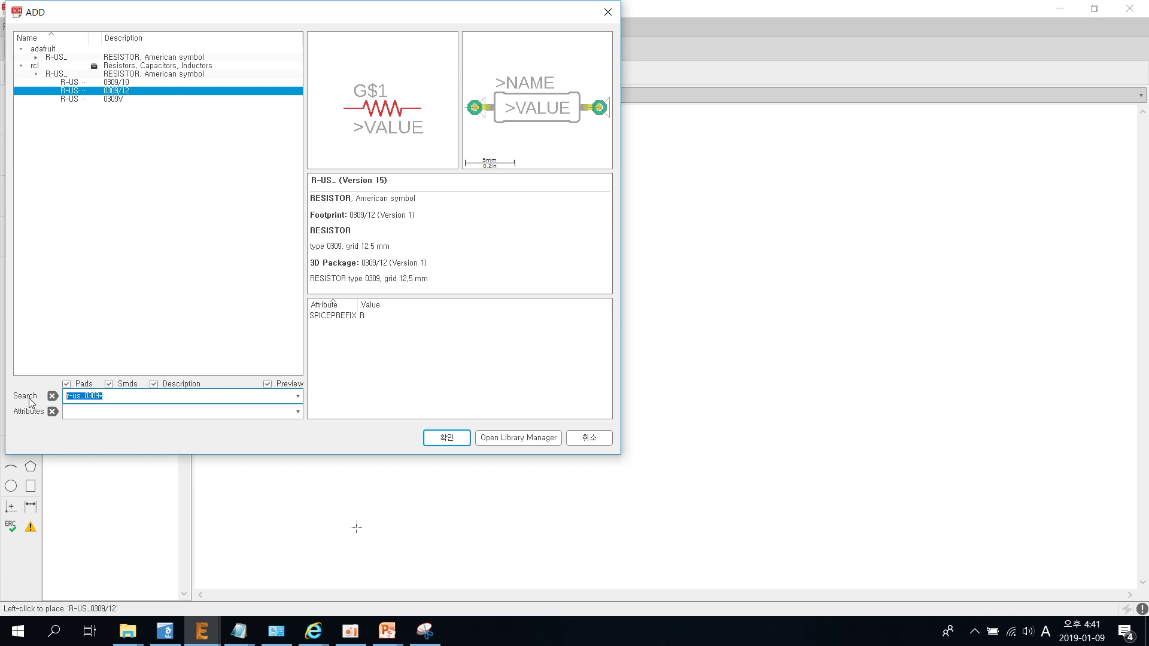
type("ja")
type("ck-plug")
type("0")
key("Return")
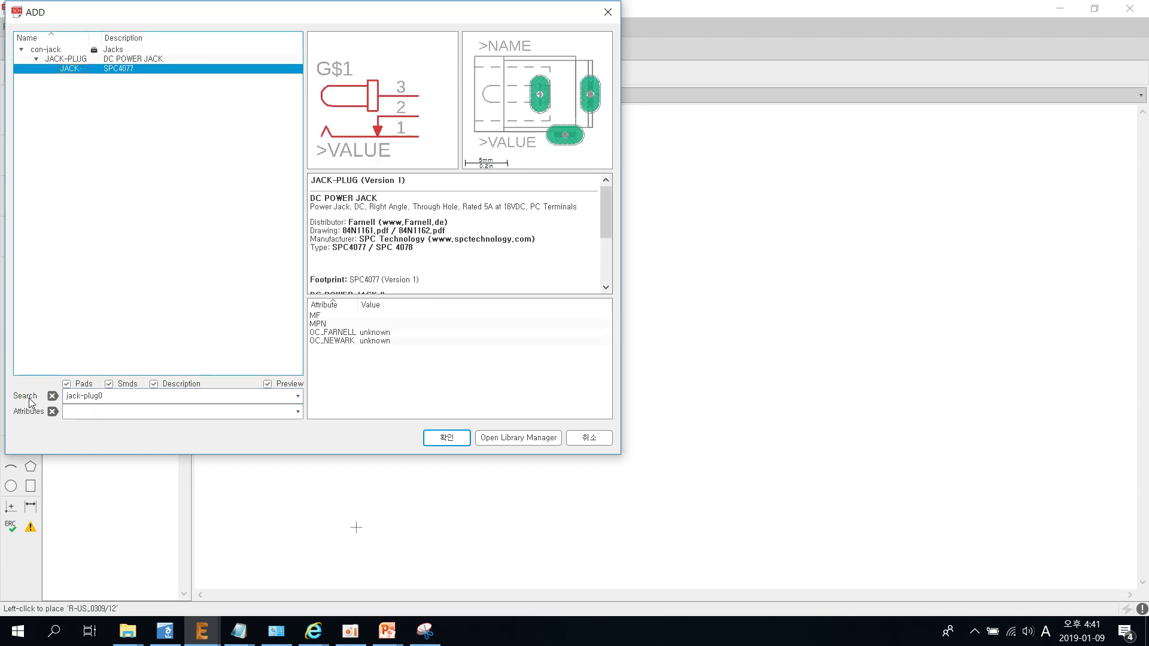
left_click(445, 437)
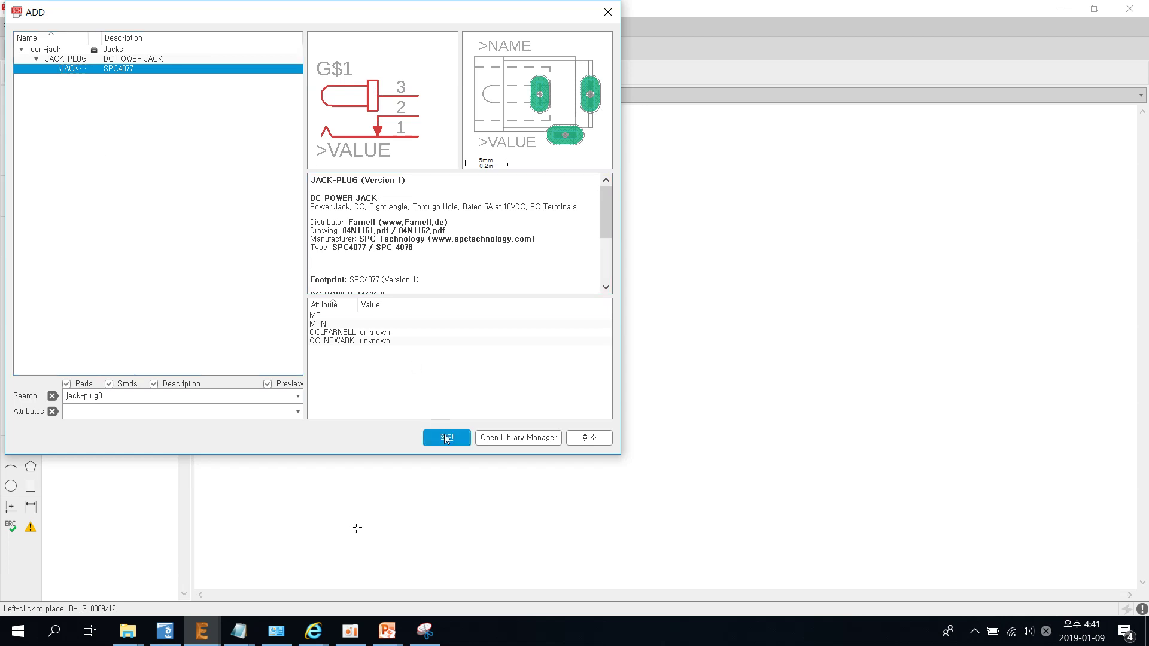
left_click(444, 433)
left_click(382, 308)
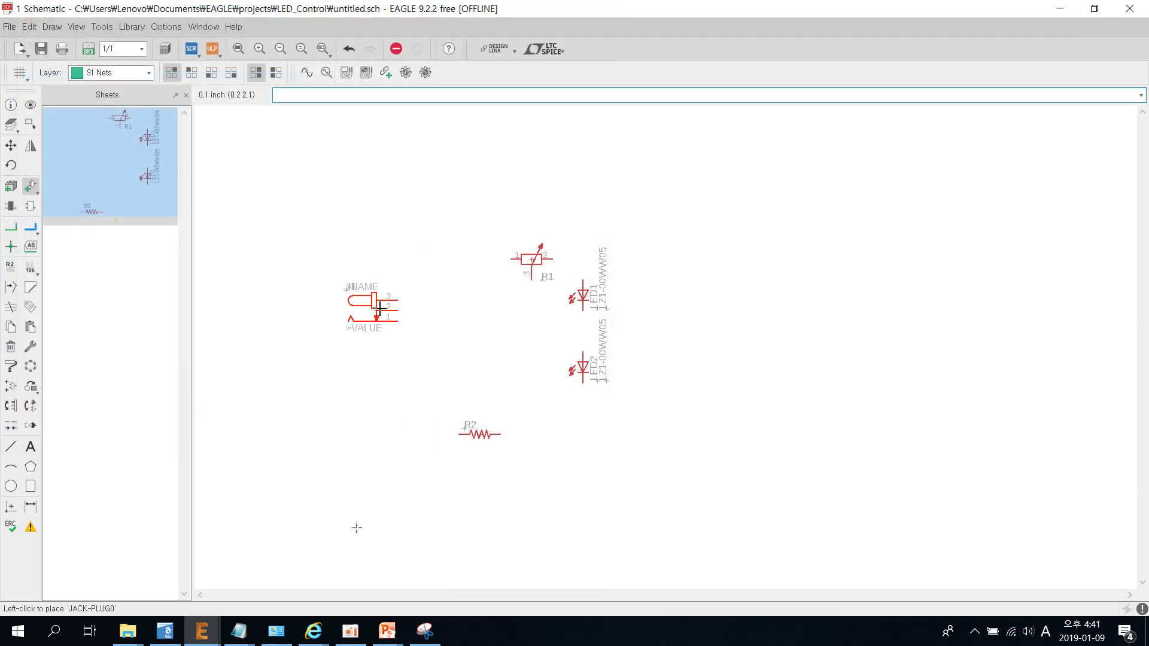
key("Escape")
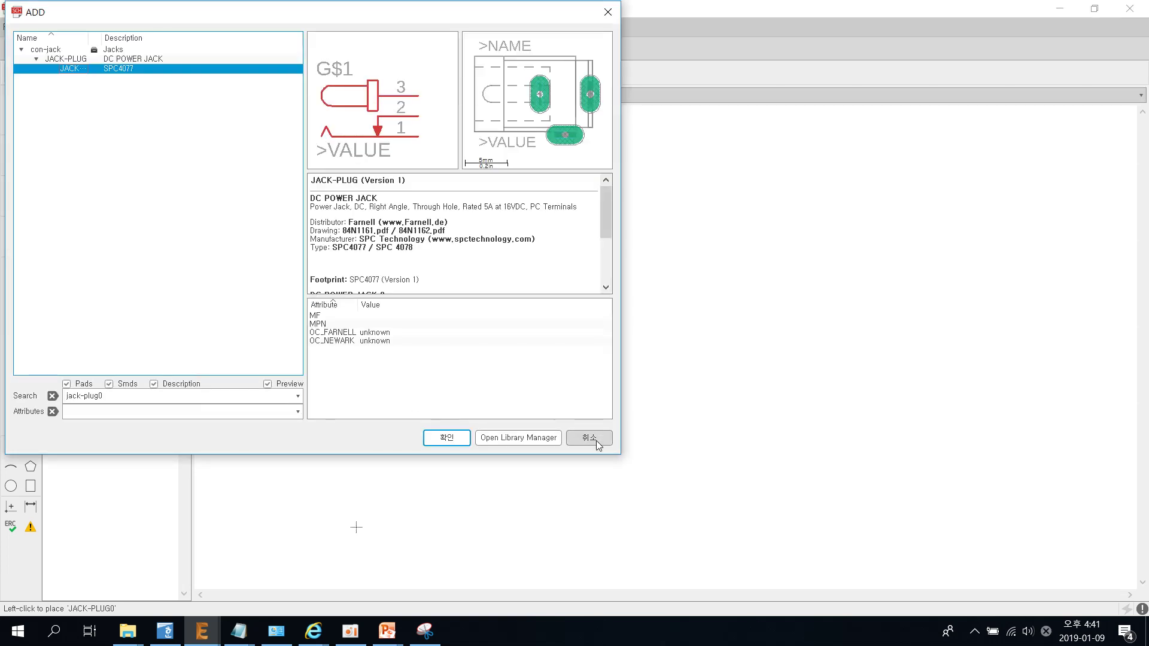
left_click(589, 438)
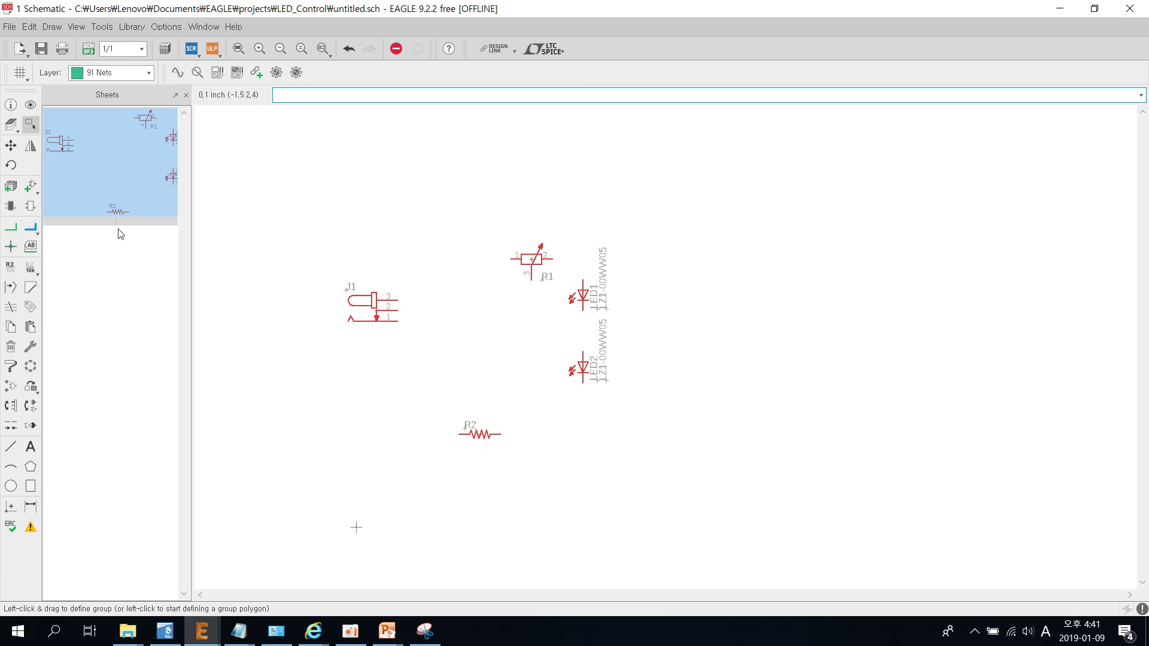
Step: Shift J1 down-left and rotate LED1 horizontal, placing it right of J1
left_click(16, 151)
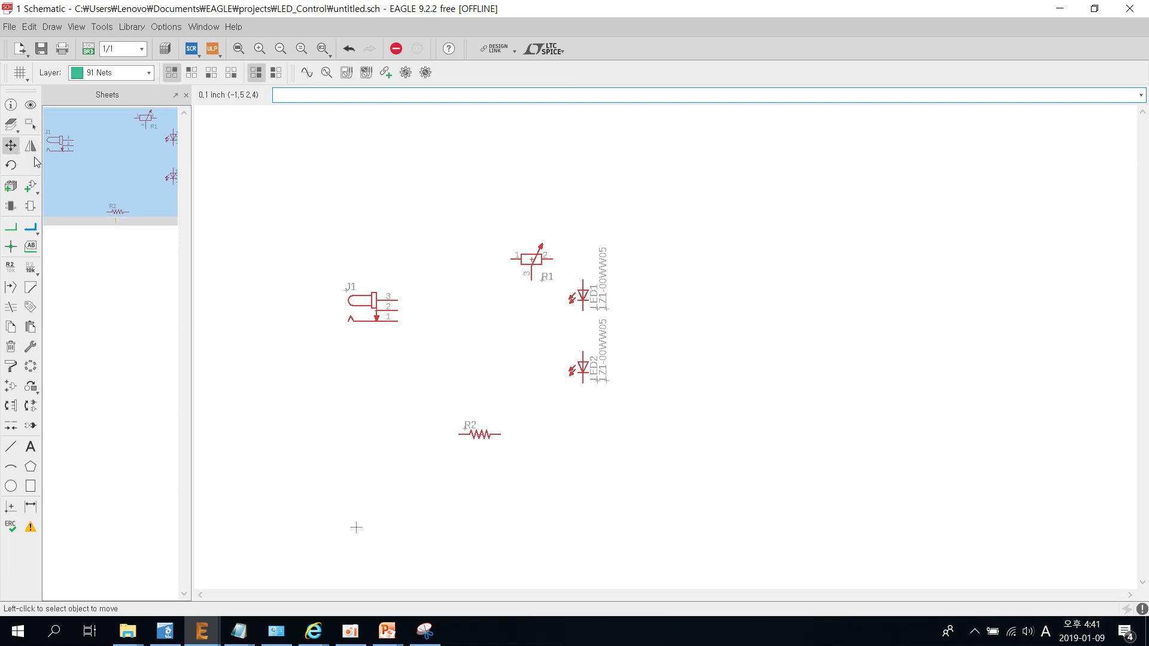
left_click(367, 304)
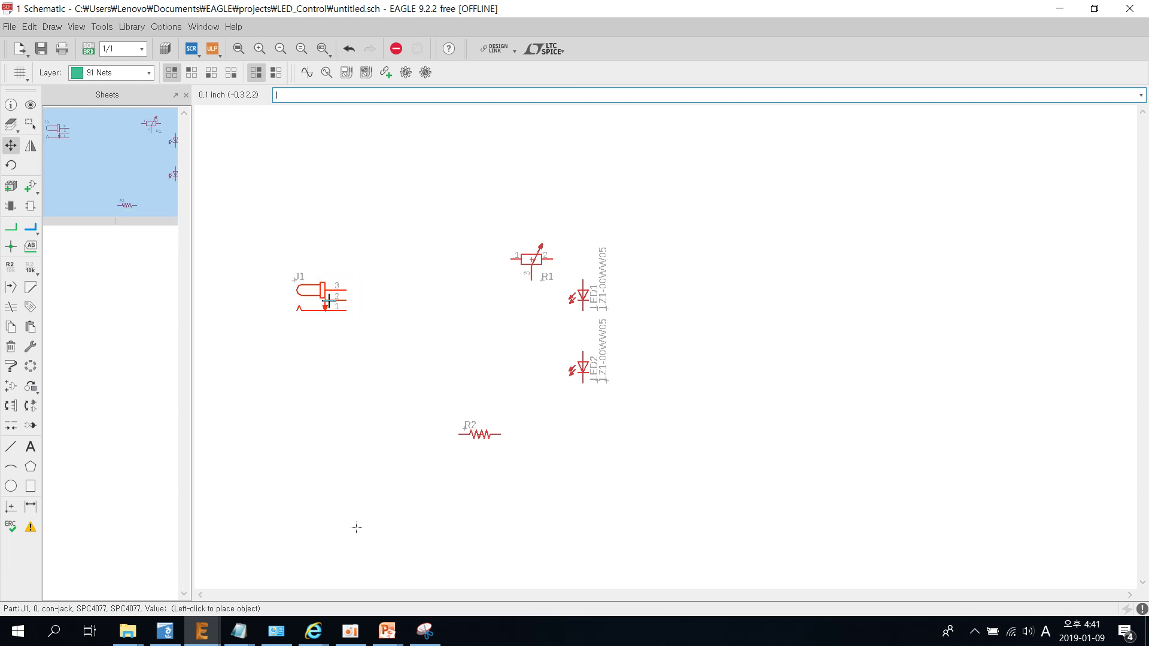
left_click(321, 300)
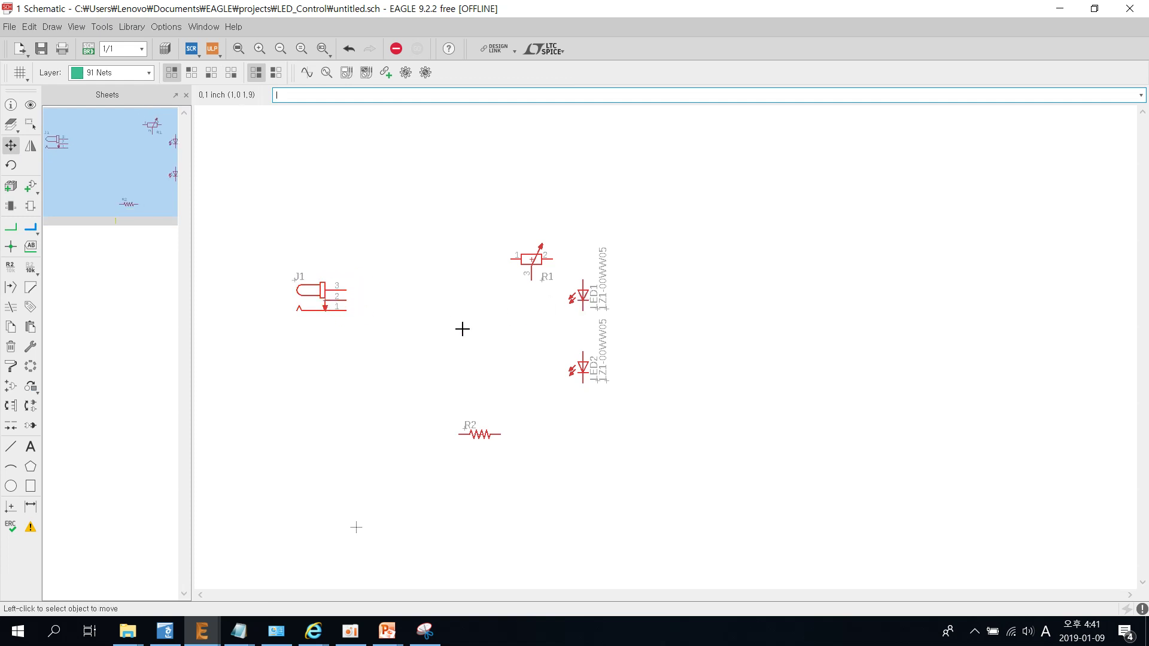
scroll(589, 312, "up", 2)
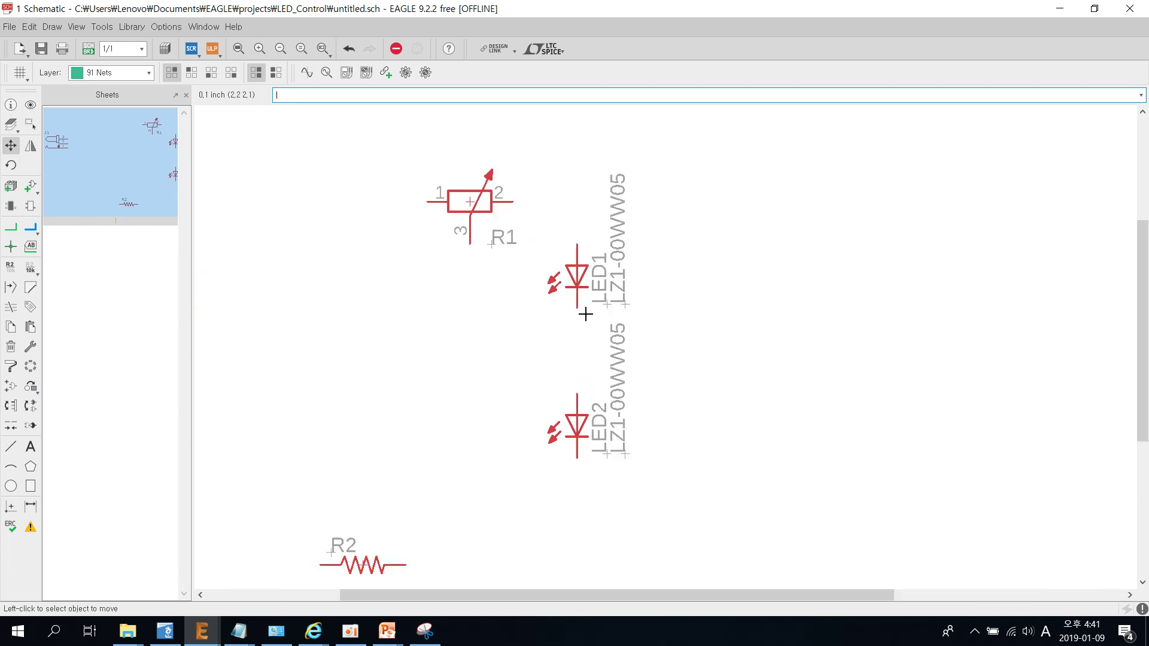
scroll(578, 312, "up", 2)
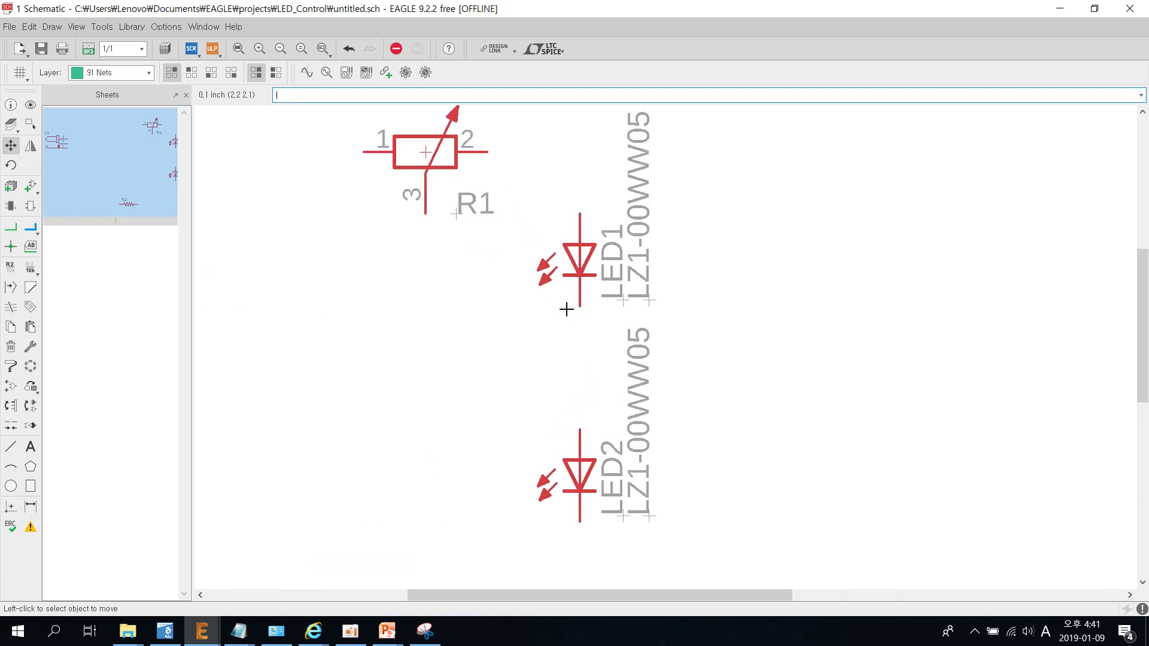
left_click(574, 263)
scroll(445, 295, "down", 1)
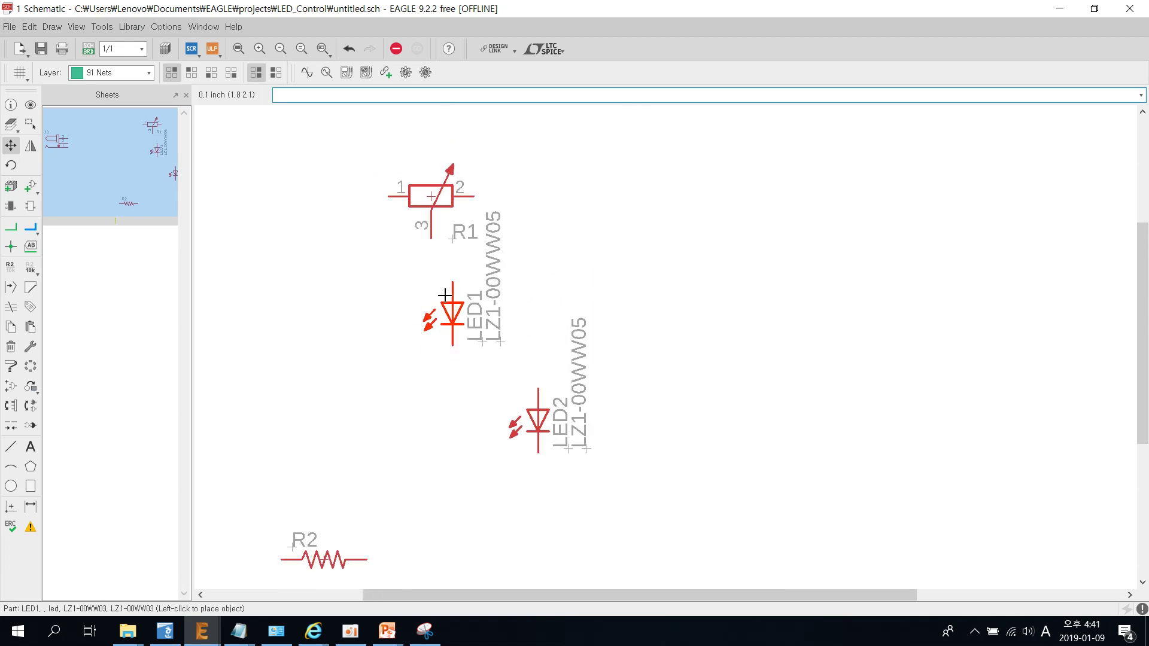
scroll(389, 284, "down", 3)
scroll(336, 275, "down", 2)
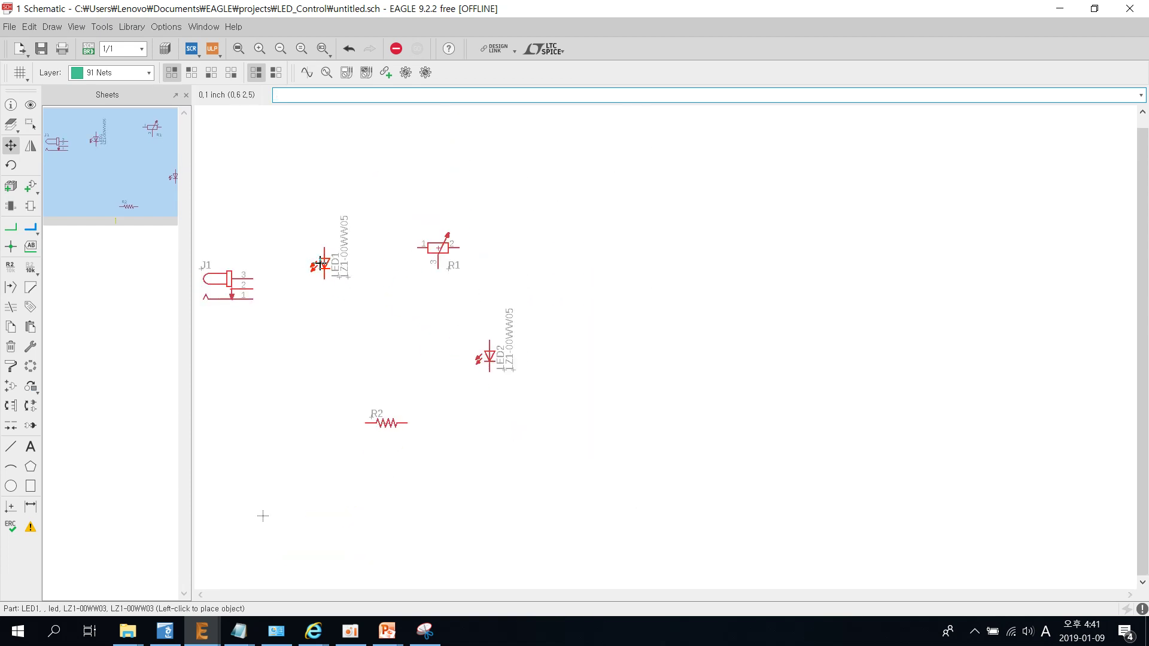
right_click(326, 261)
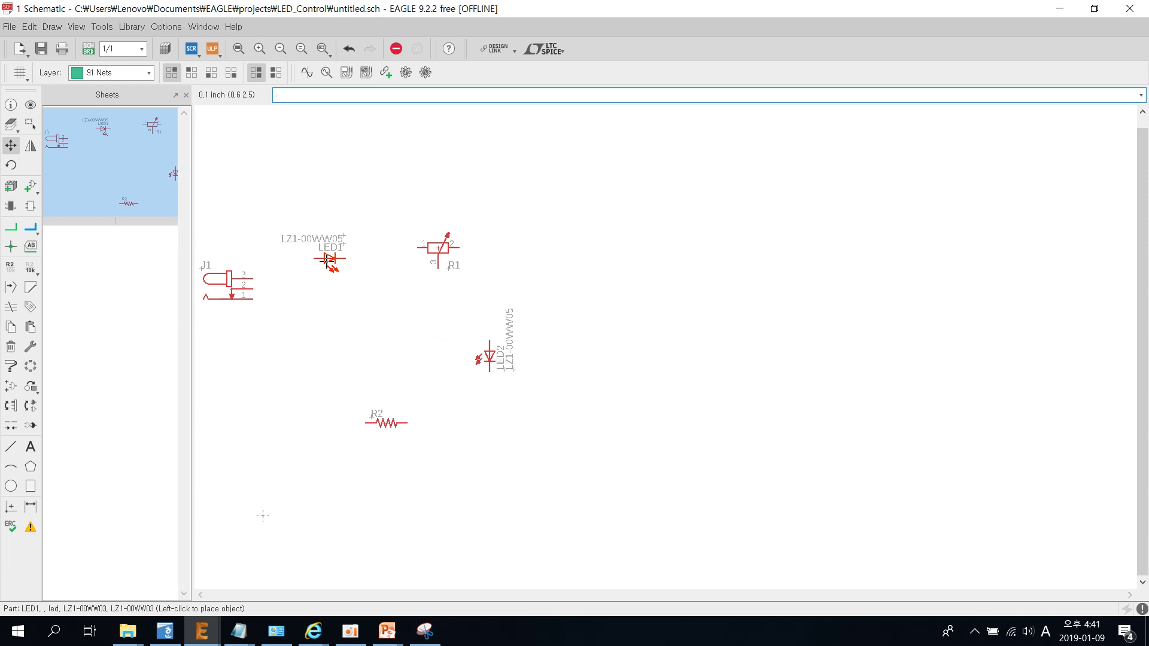
left_click(327, 261)
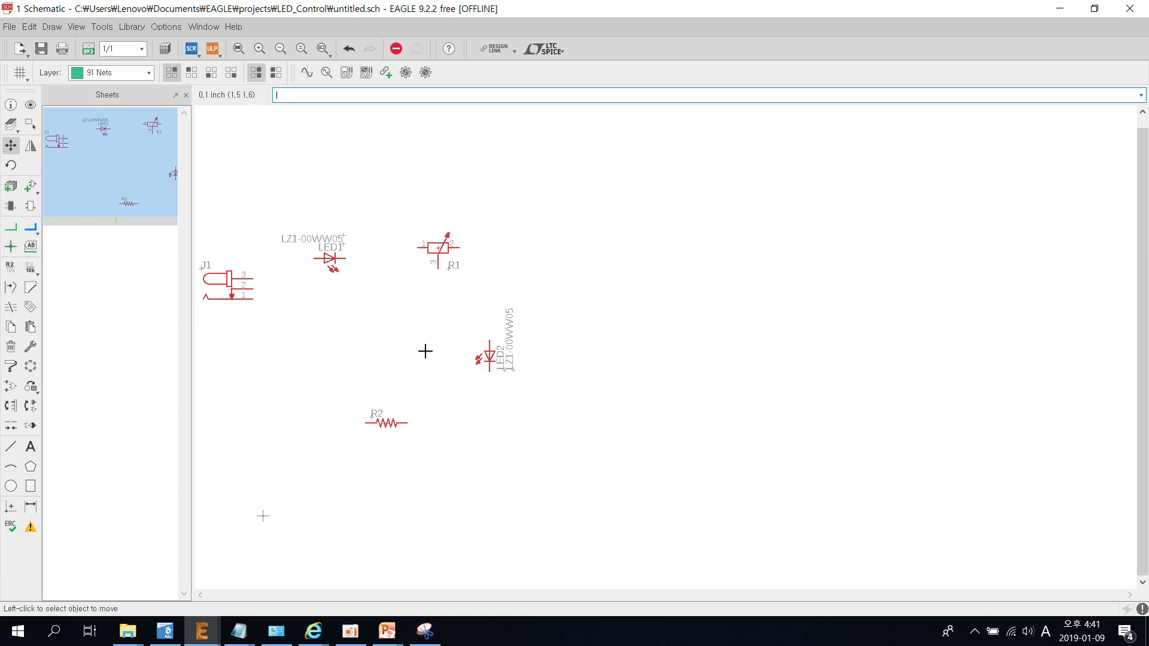
Step: Rotate LED2 below LED1, stand R1 vertically, and drop R2 below LED2
left_click(488, 355)
right_click(335, 355)
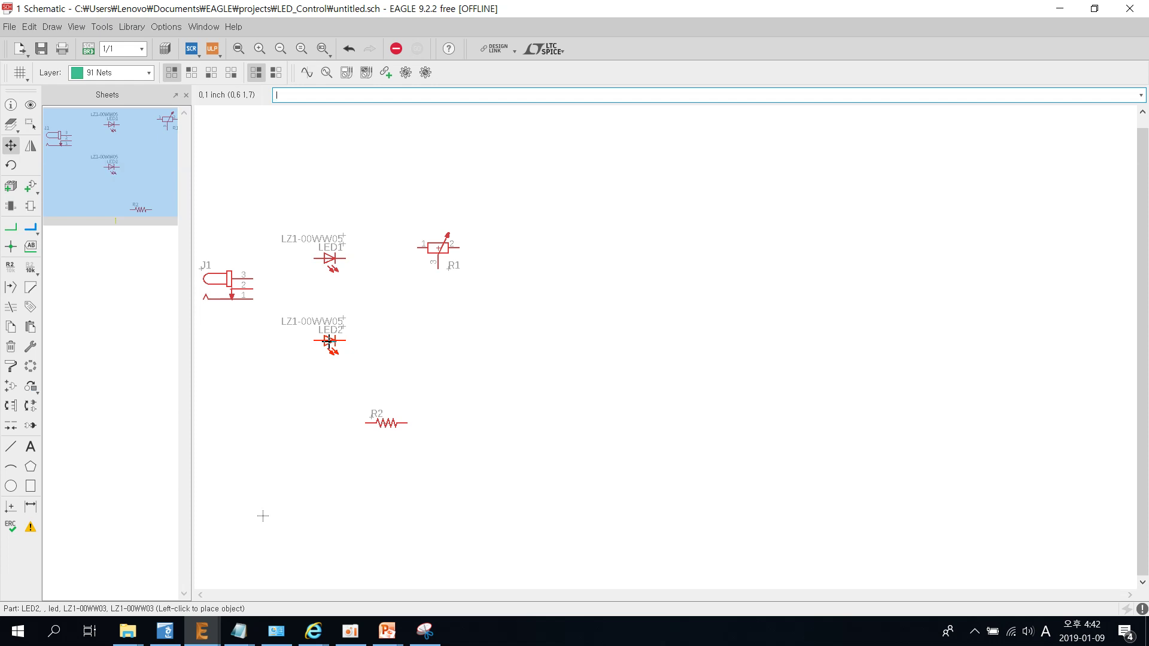
left_click(339, 342)
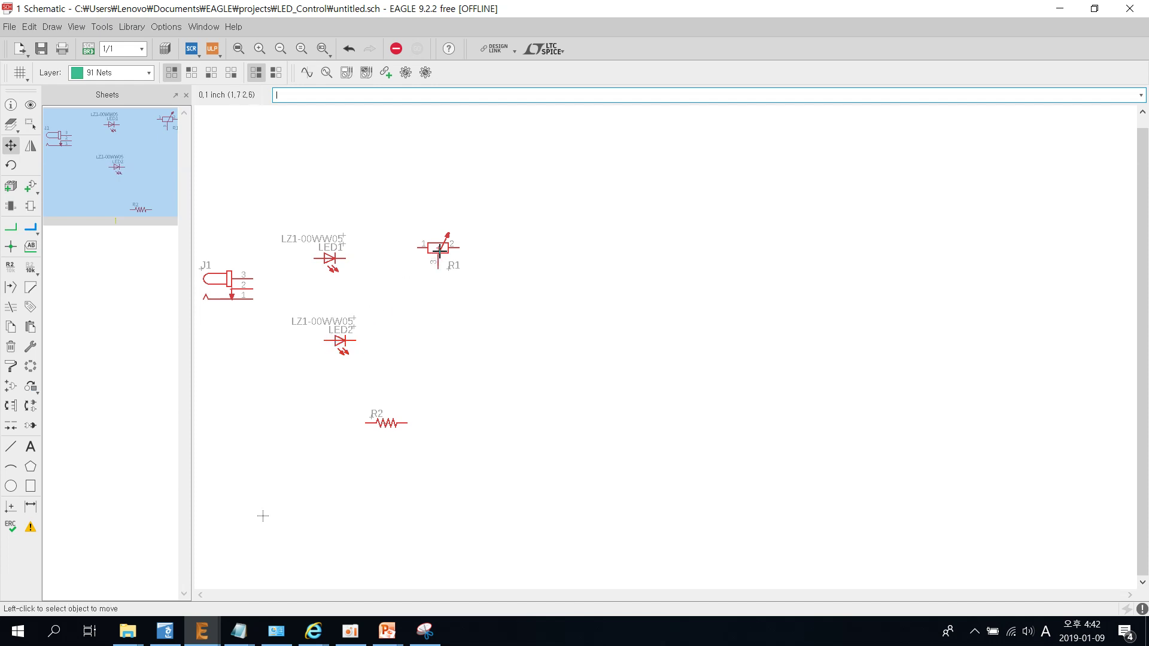
left_click(440, 256)
right_click(436, 277)
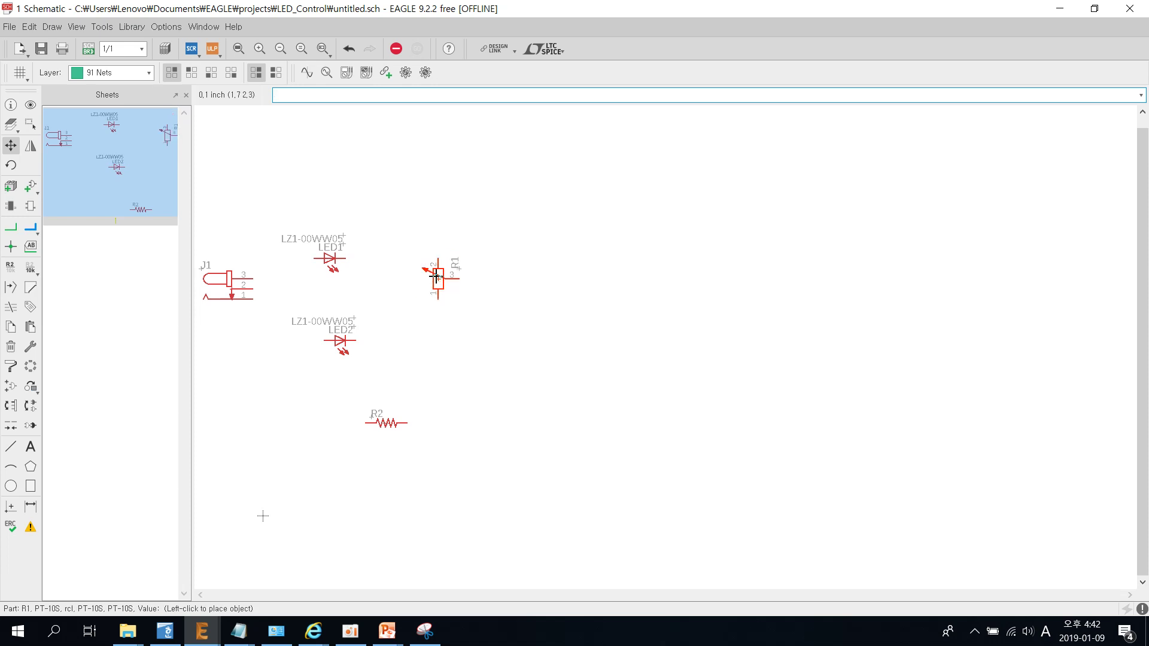
left_click(425, 292)
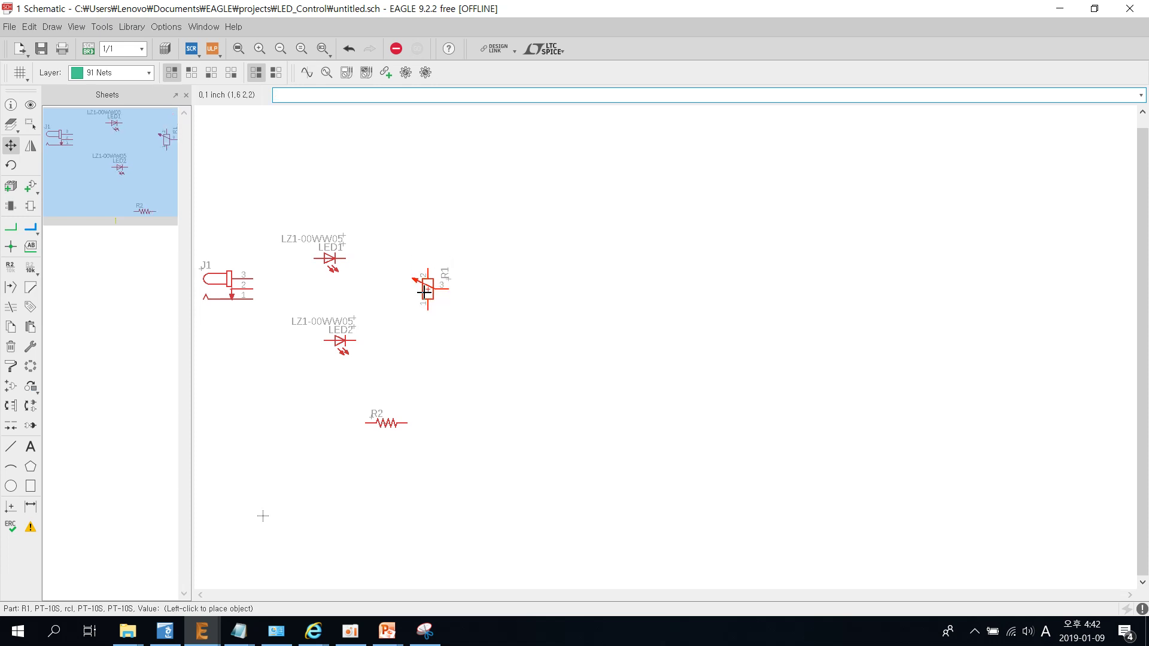
left_click(425, 291)
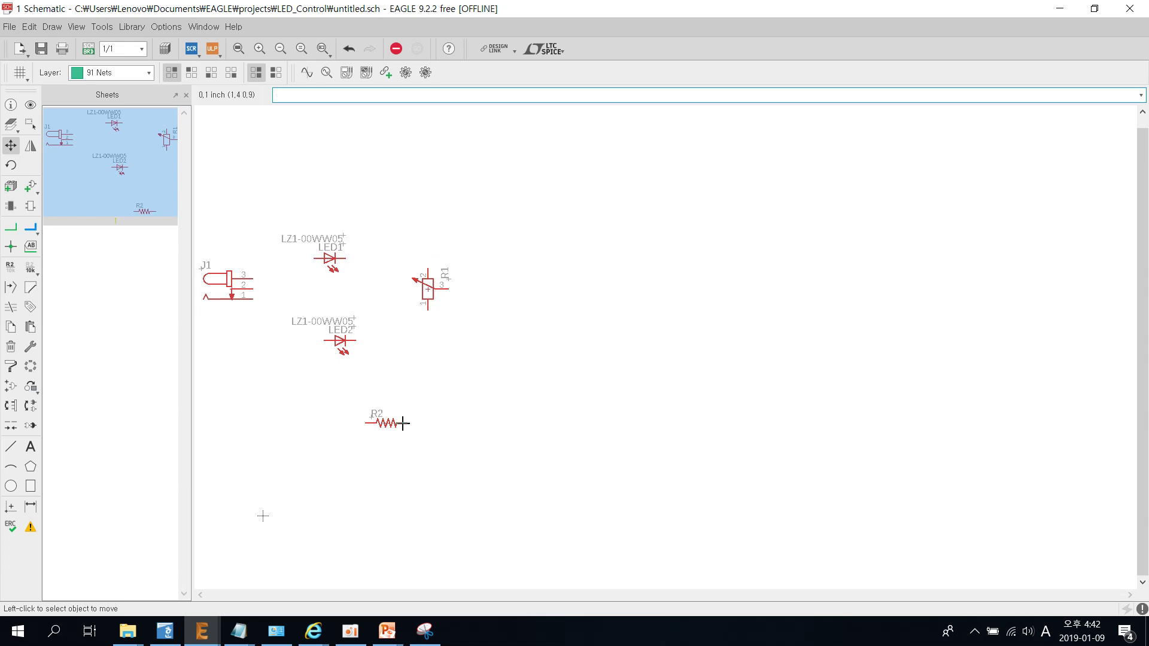
left_click(383, 423)
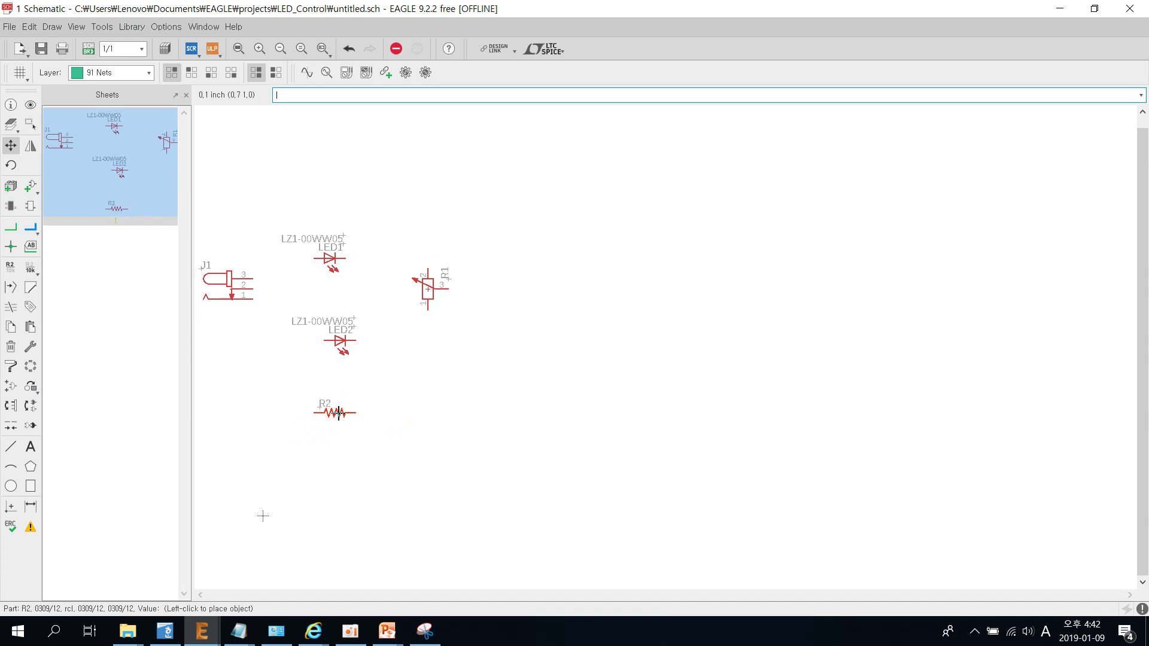
left_click(338, 413)
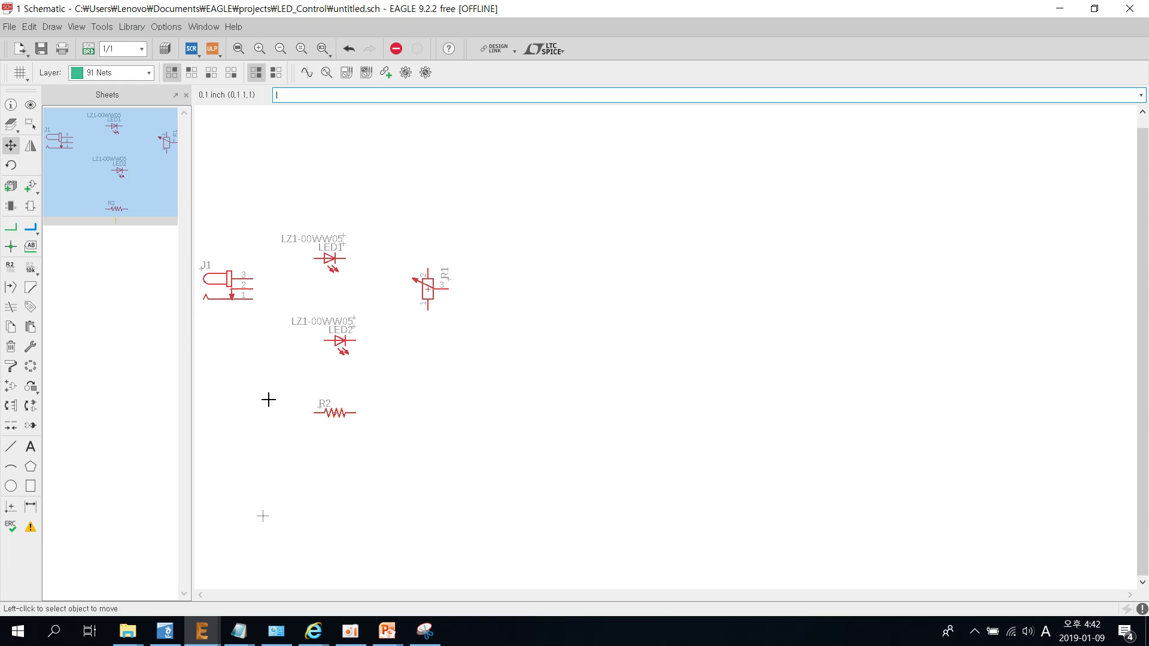
Step: Wire nets from J1 to LED1, LED1 to R1, R1 to LED2, and LED2 back to J1
left_click(15, 234)
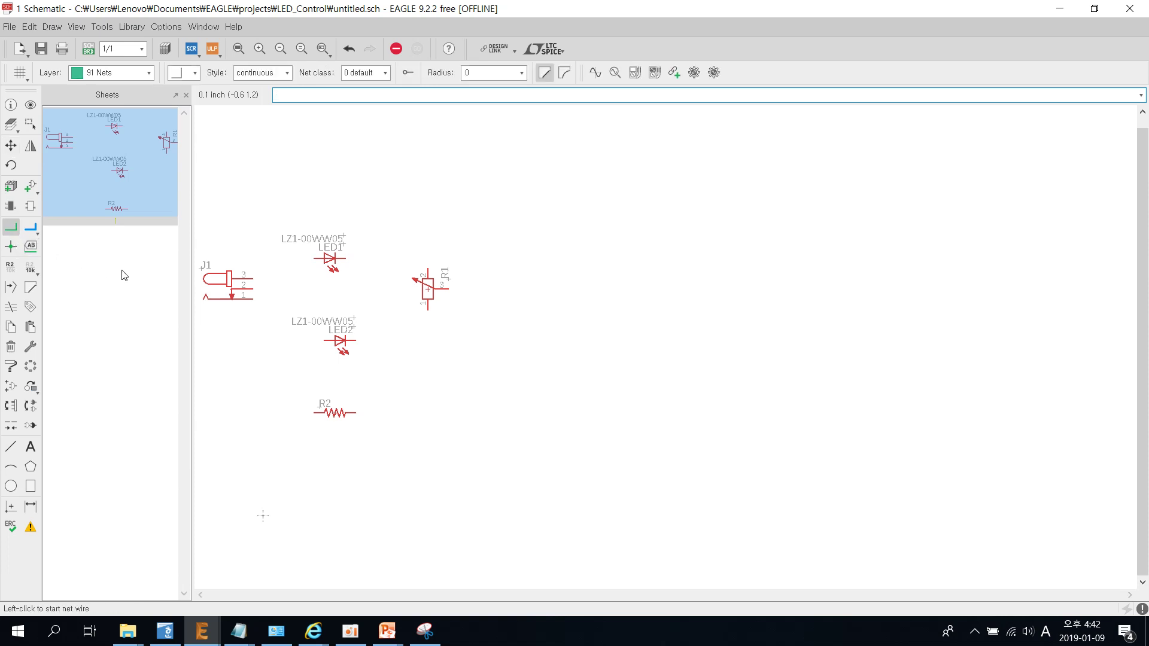
left_click(251, 277)
left_click(244, 259)
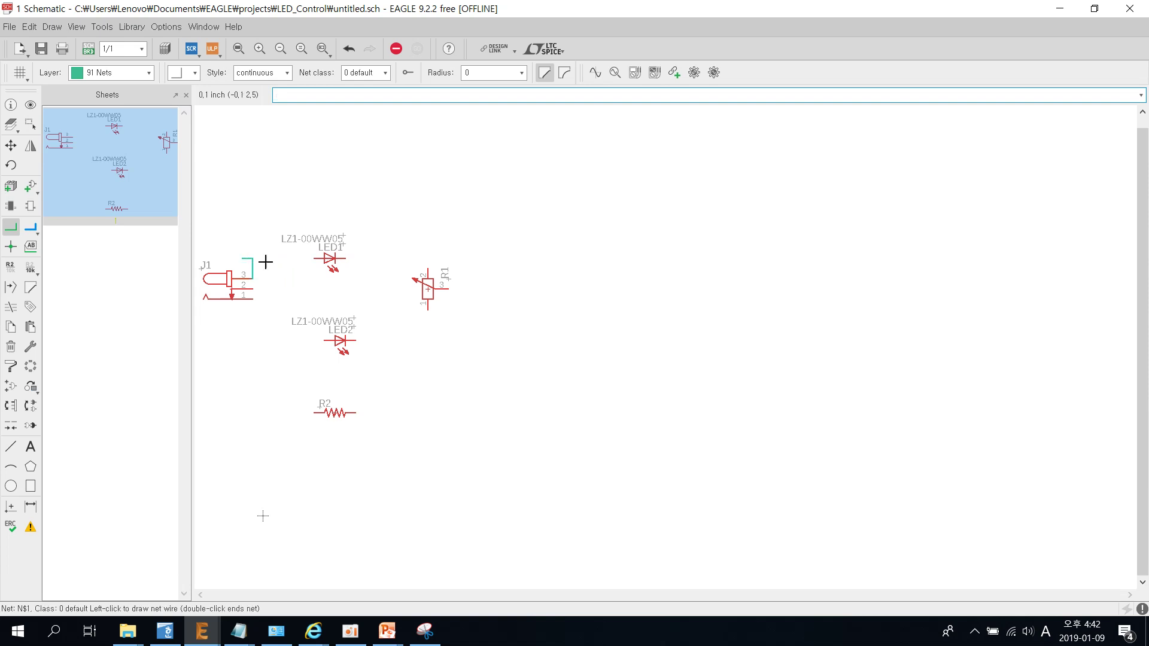
left_click(313, 259)
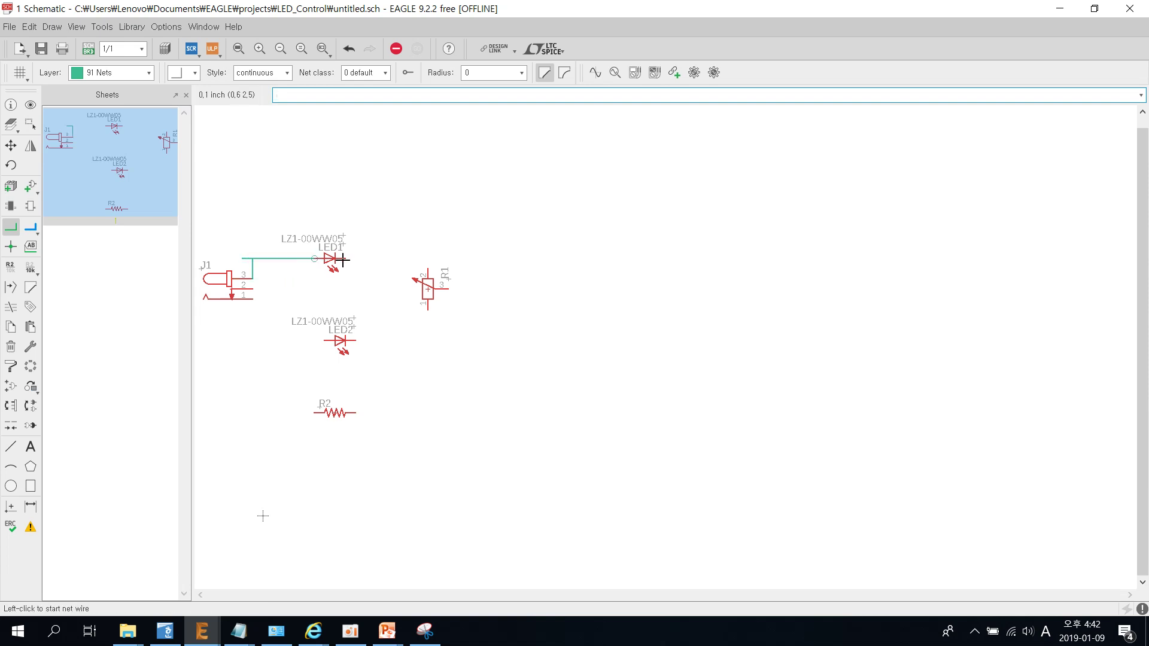
left_click(345, 259)
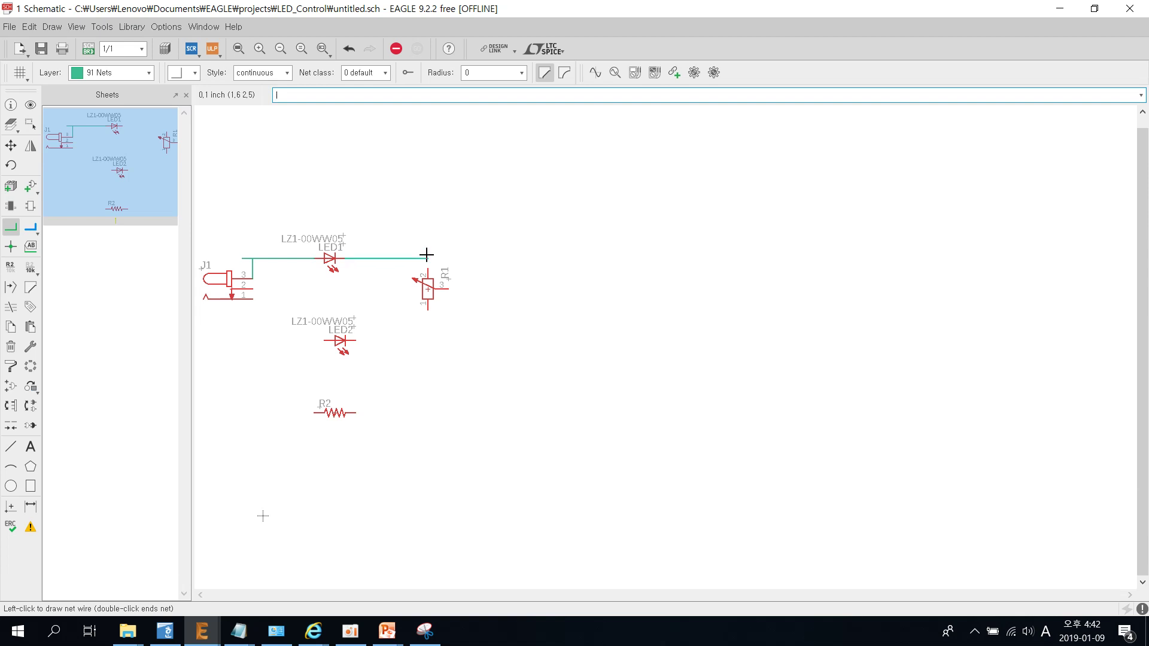
left_click(427, 264)
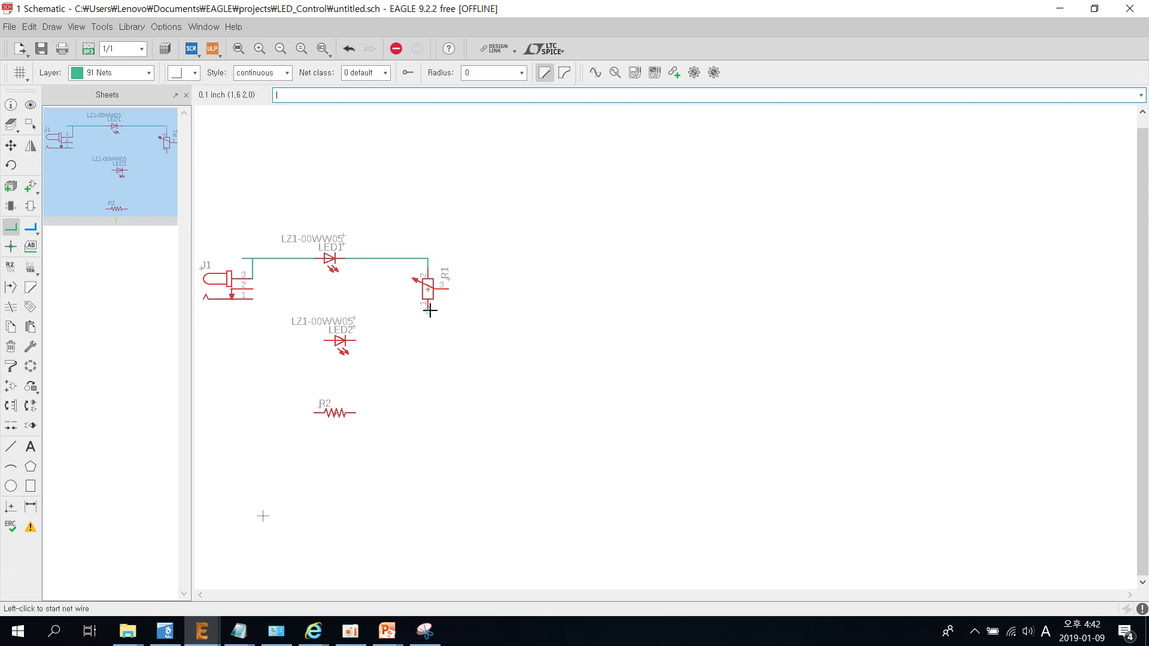
left_click(429, 310)
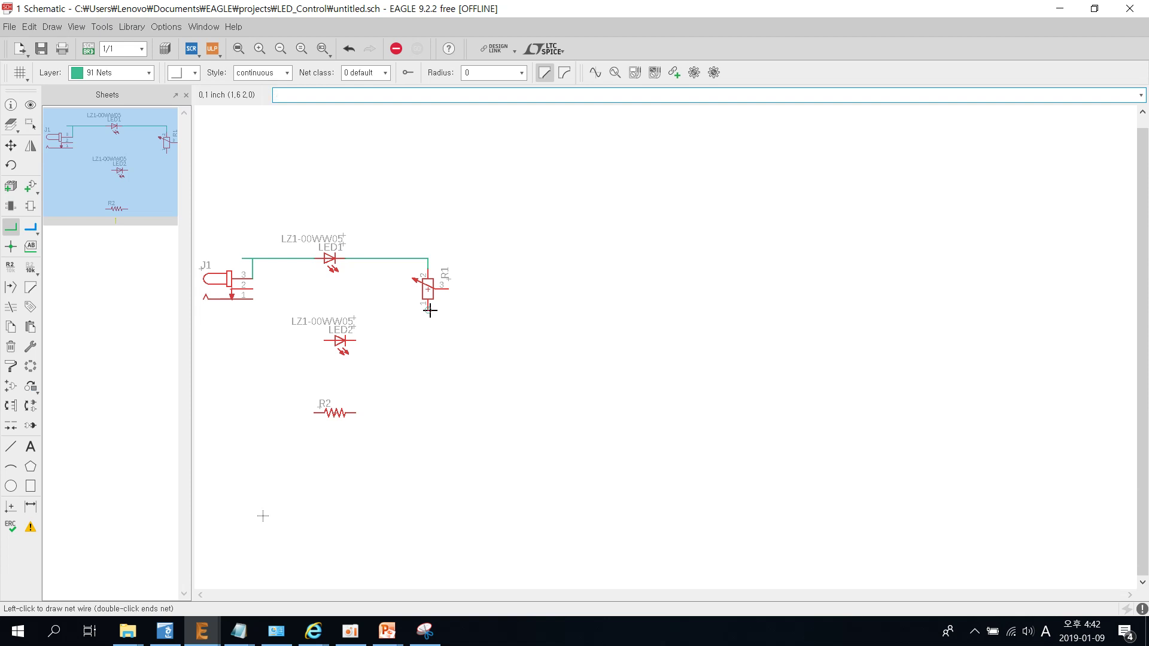
left_click(428, 340)
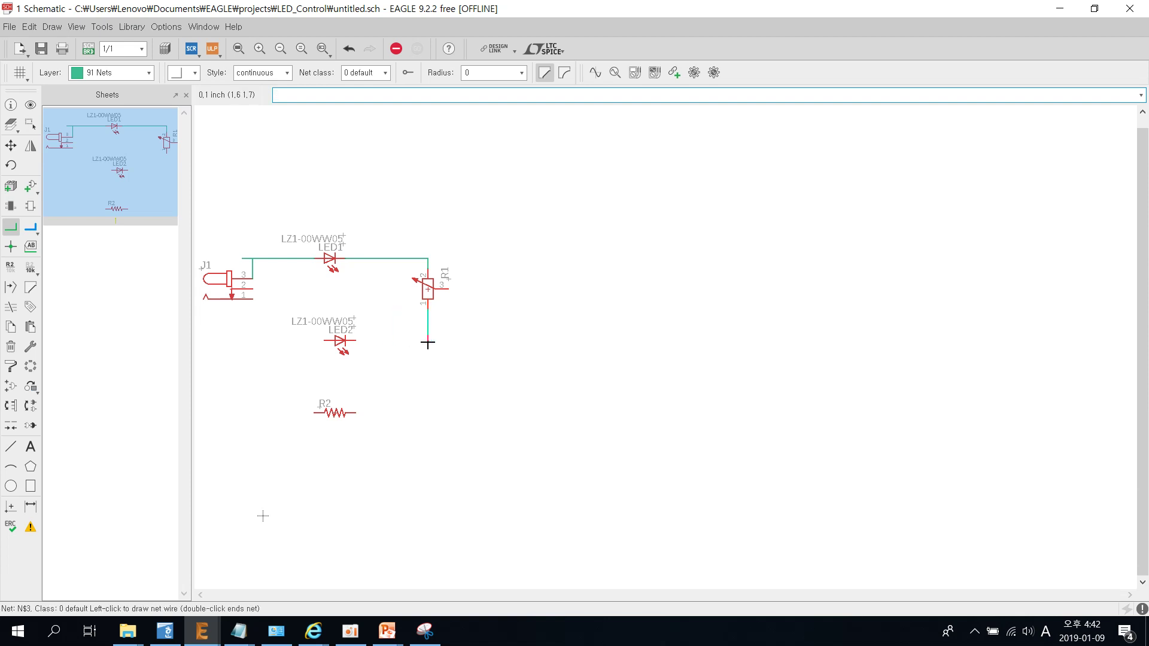
left_click(356, 341)
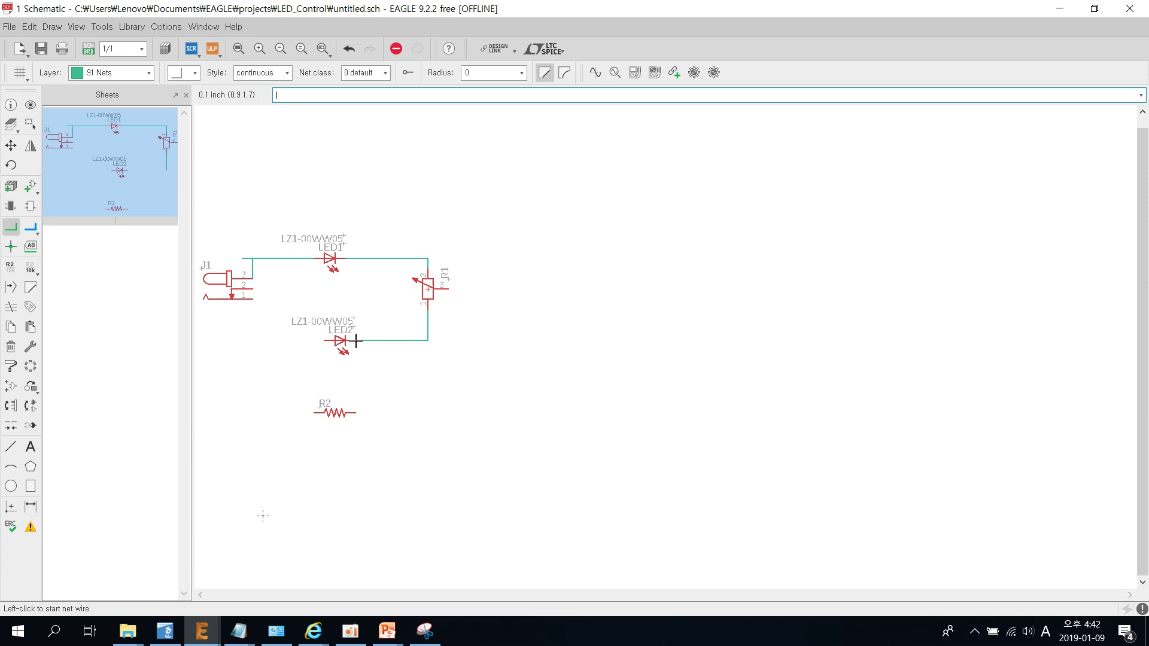
left_click(325, 341)
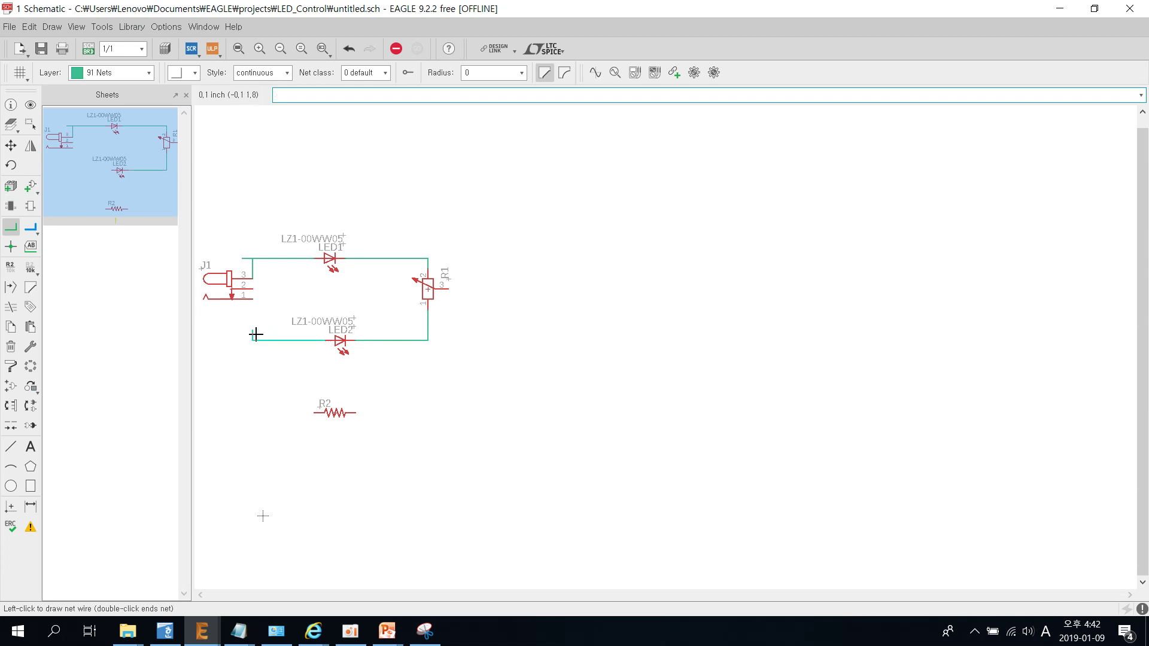
left_click(253, 298)
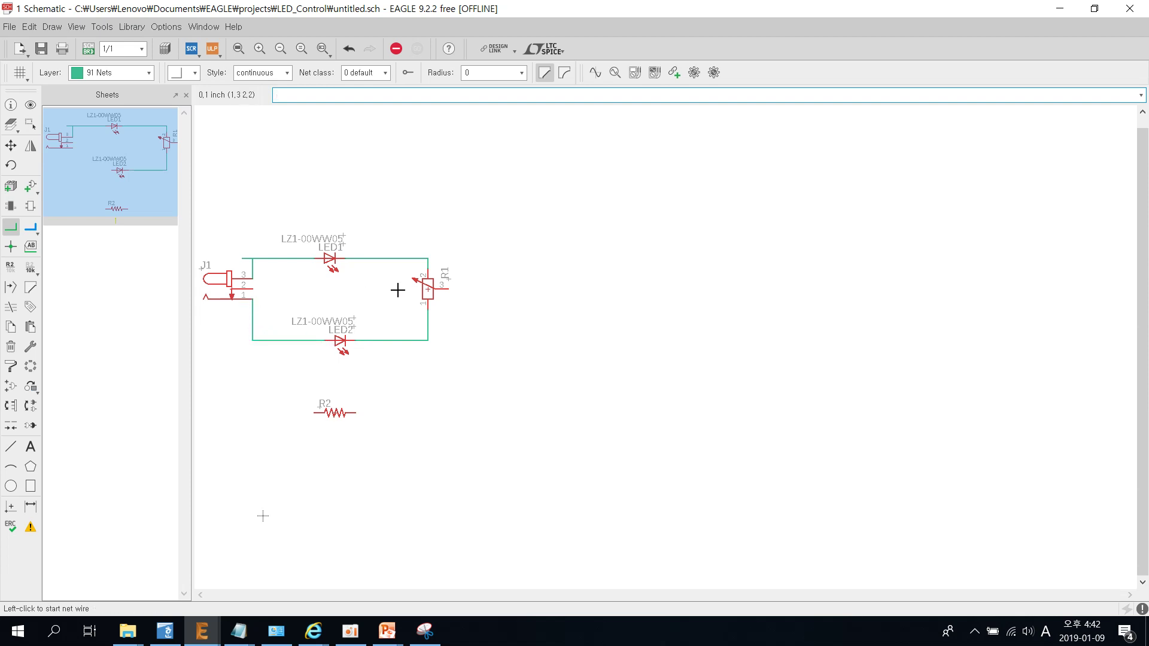
Step: Connect R1 pin 3 through R2 to the LED2 net, creating a junction
left_click(447, 288)
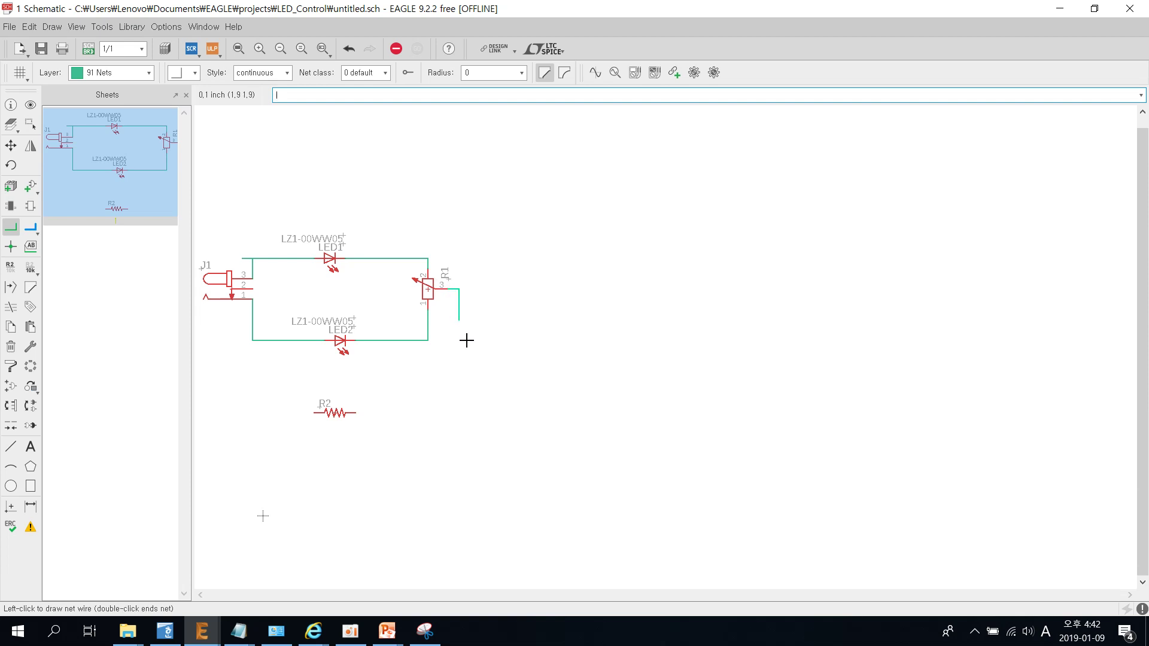
left_click(458, 412)
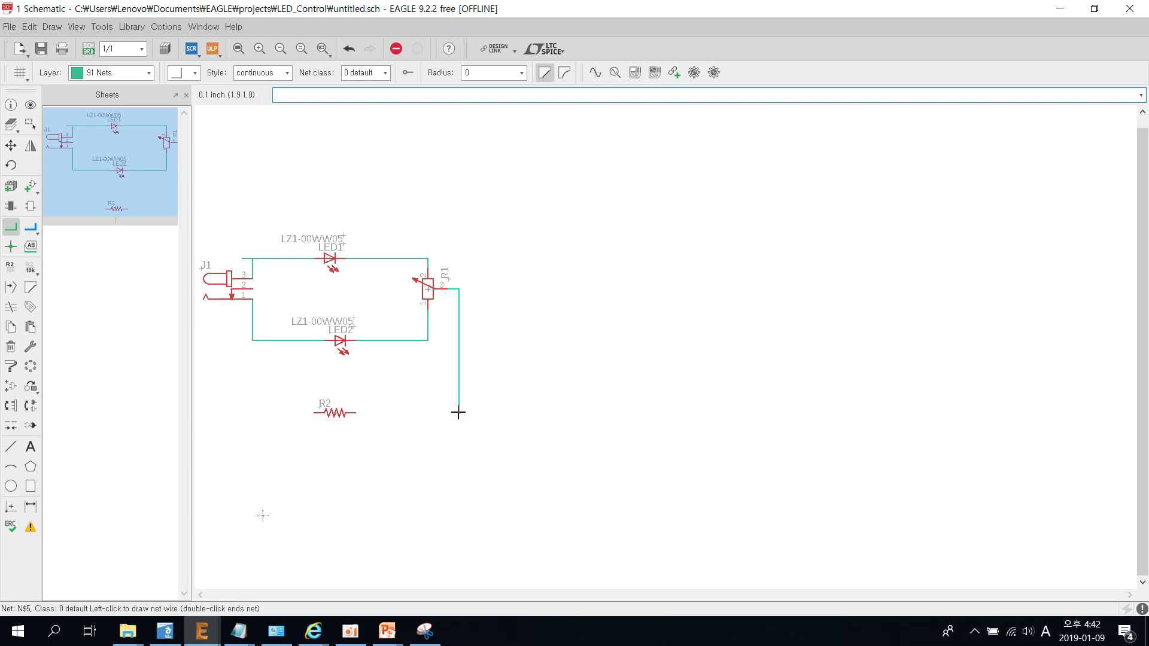
left_click(358, 413)
left_click(315, 413)
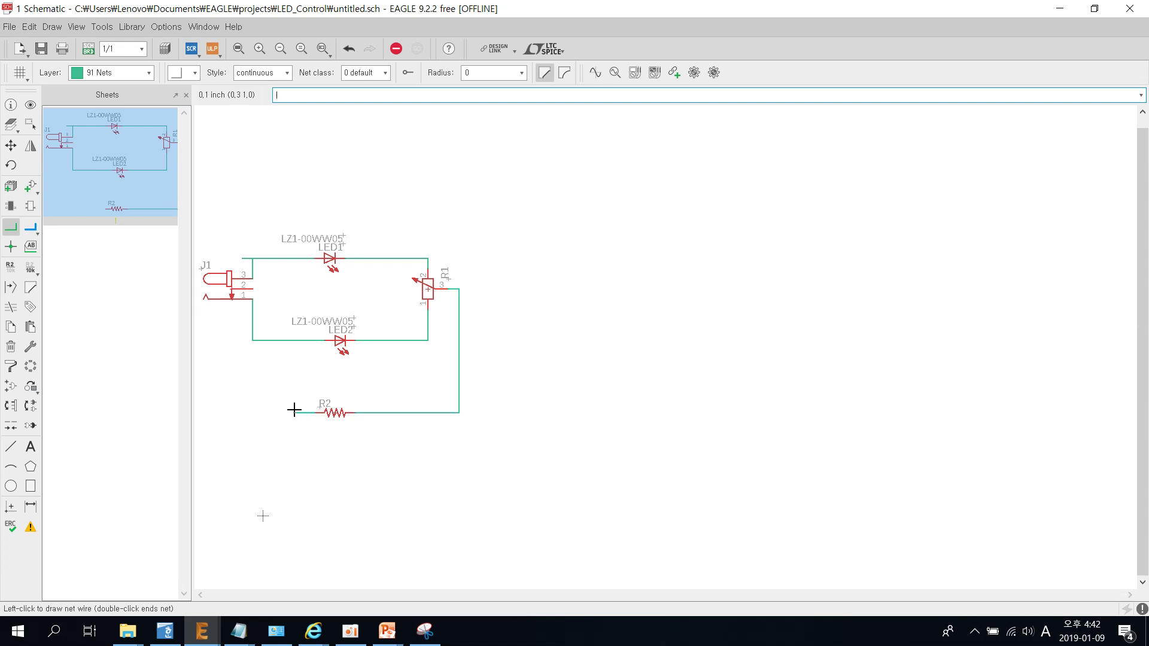
left_click(253, 412)
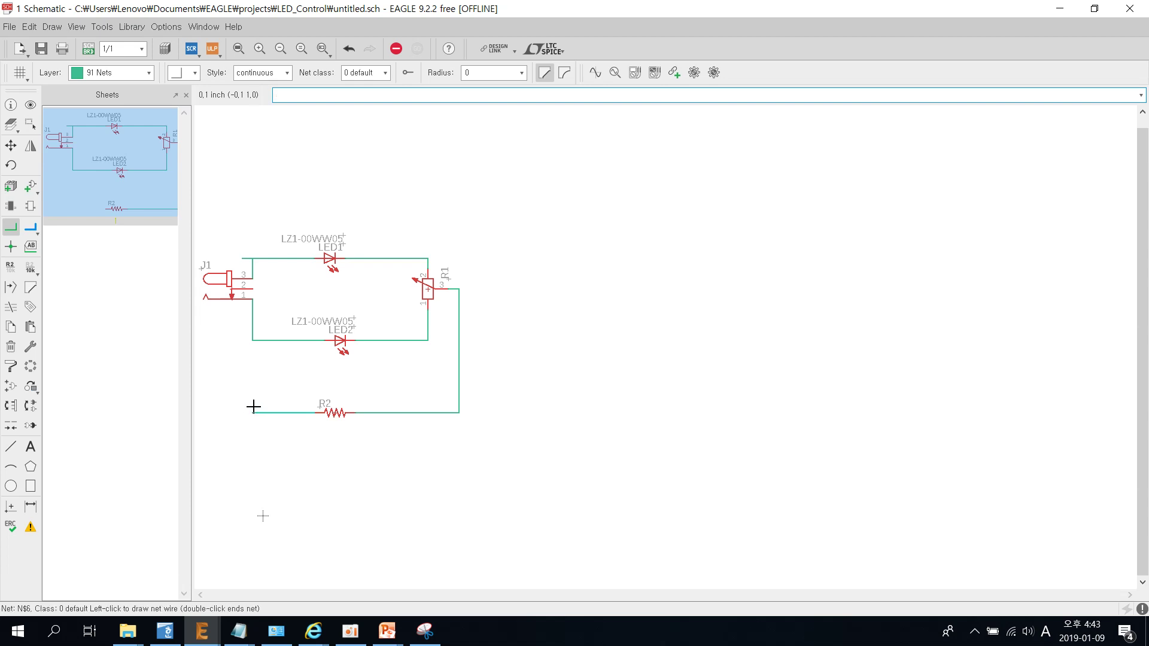
left_click(256, 342)
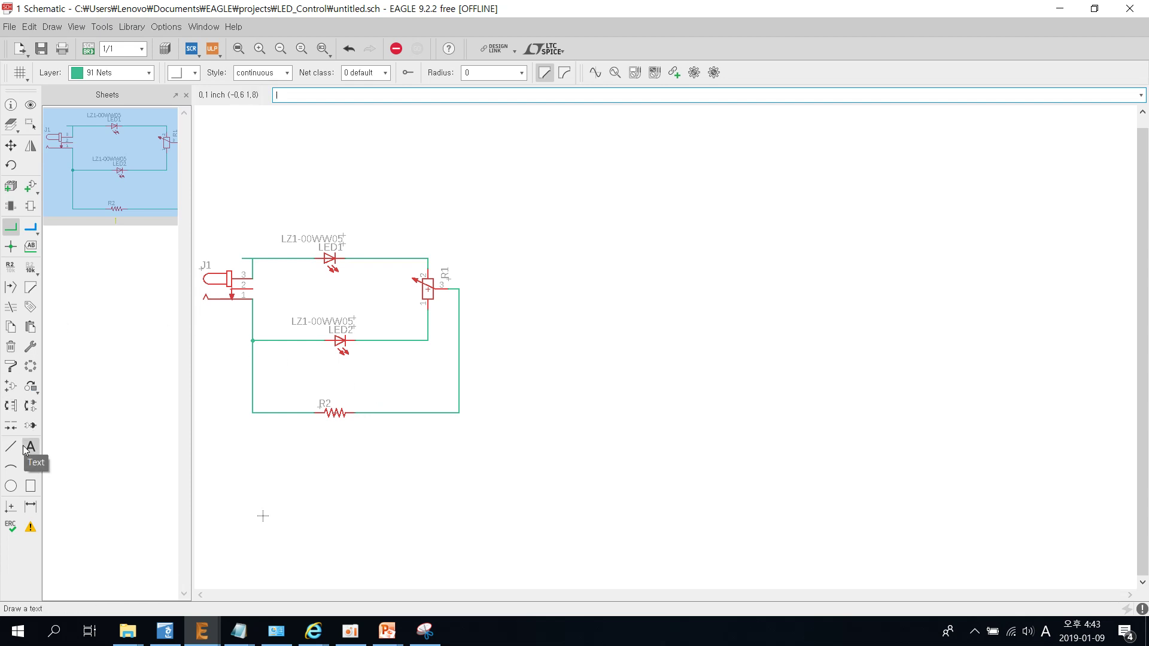
Step: Run ERC, confirming 0 errors and only missing-value warnings for J1, R1, R2
left_click(13, 350)
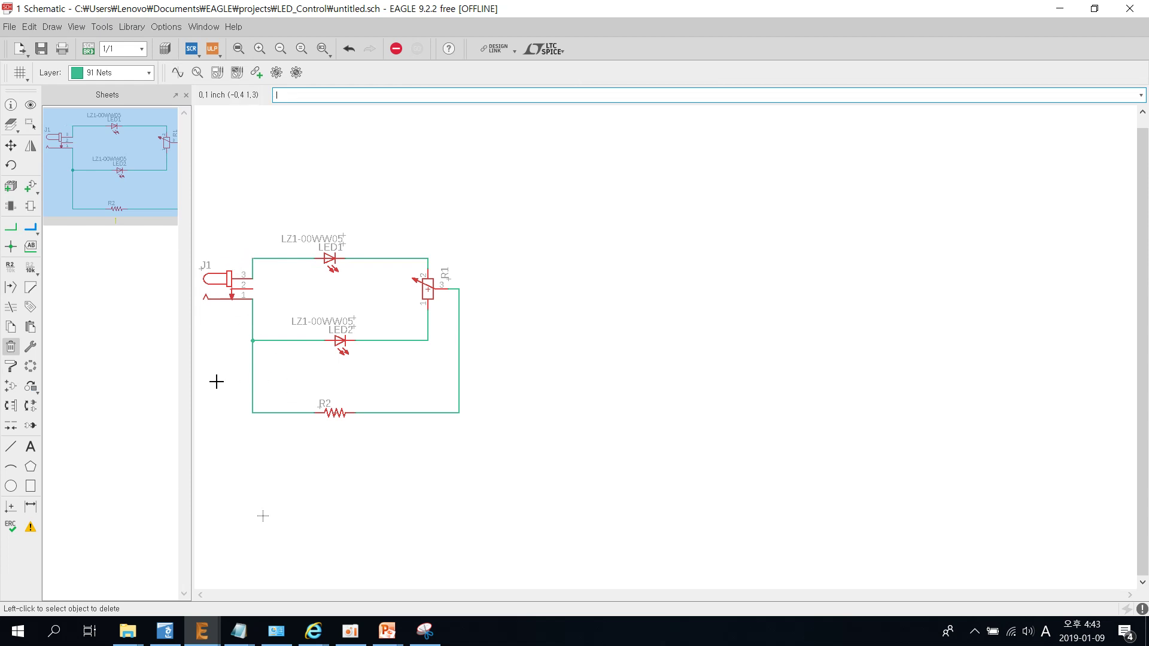
scroll(228, 398, "up", 1)
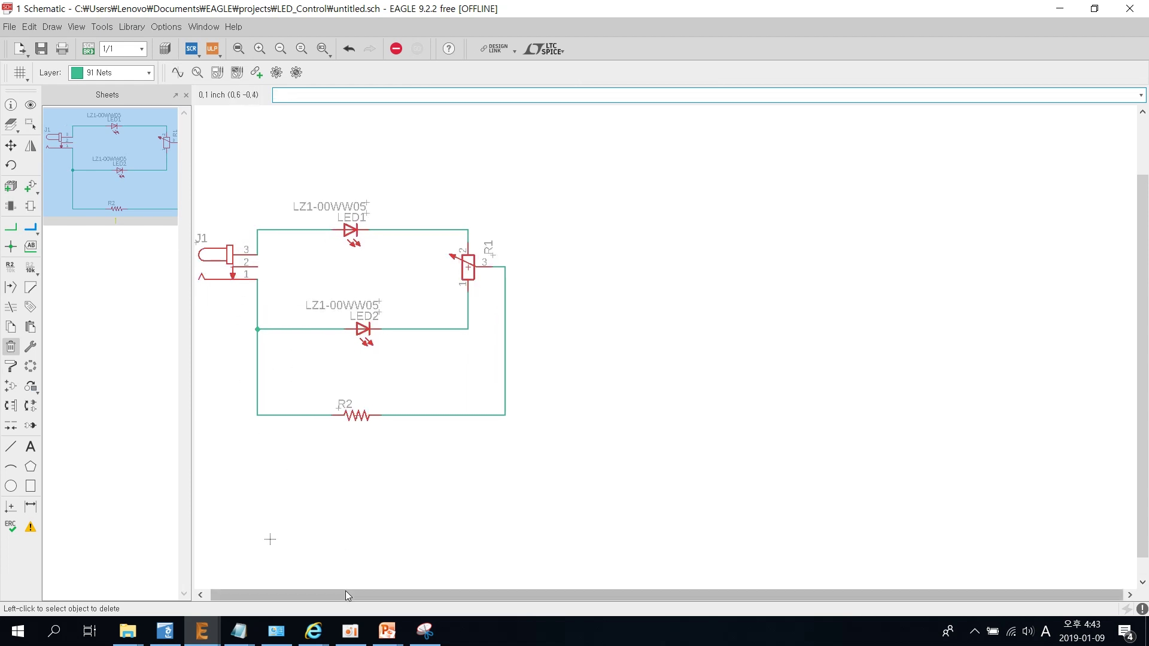
left_click_drag(346, 592, 267, 589)
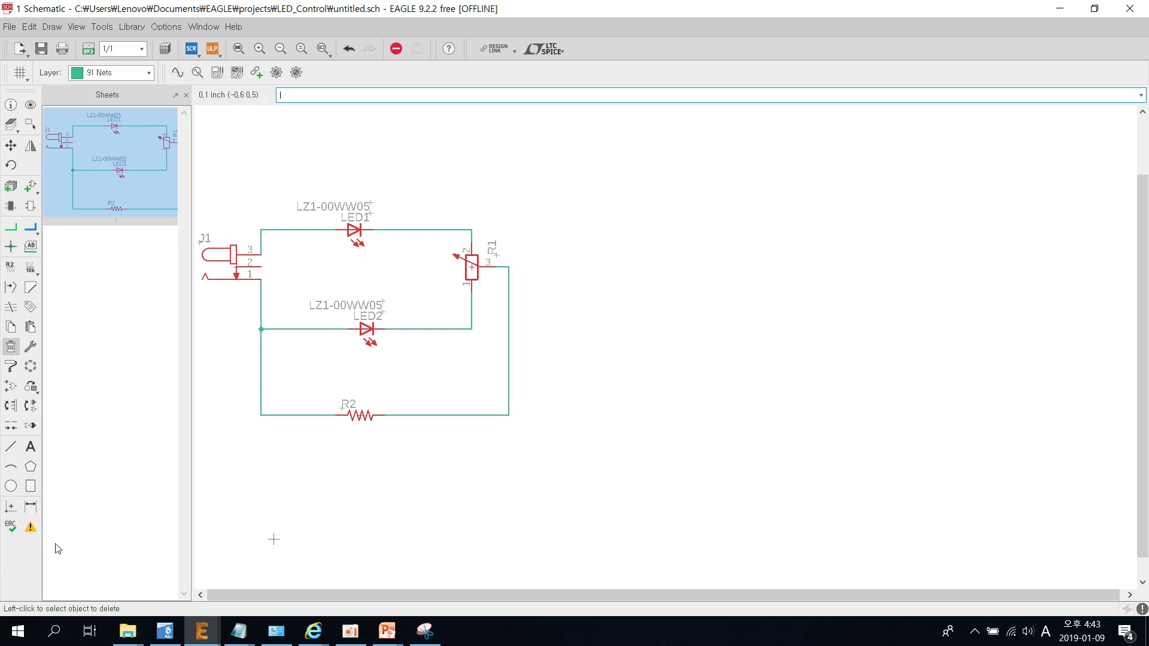
left_click(12, 529)
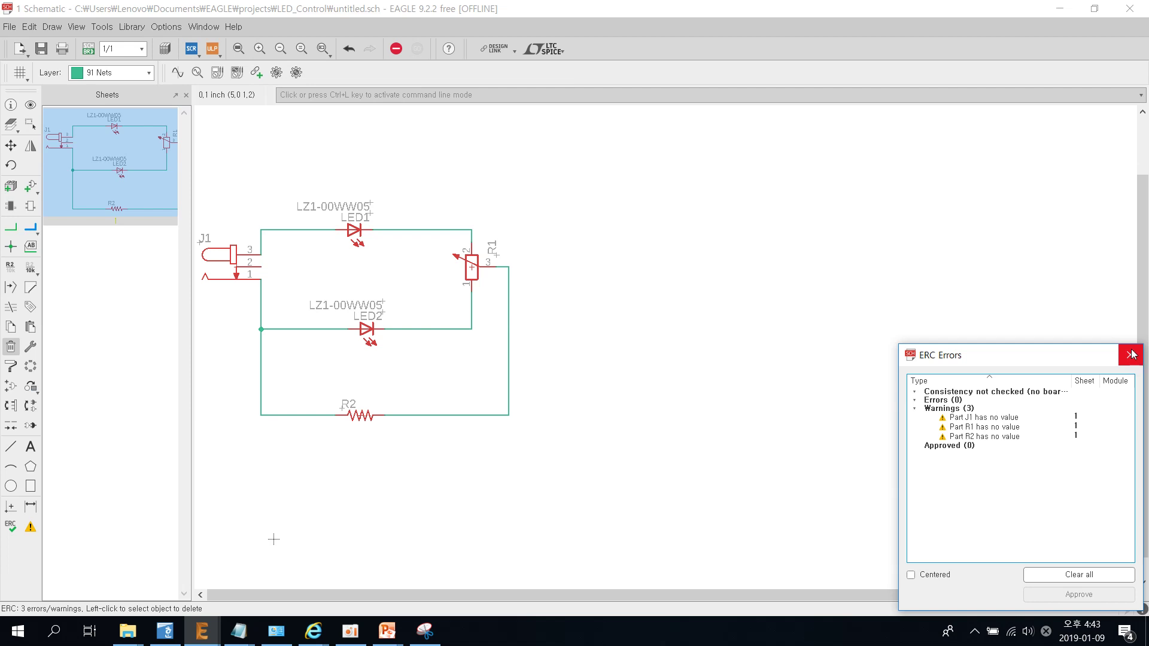
left_click(1131, 355)
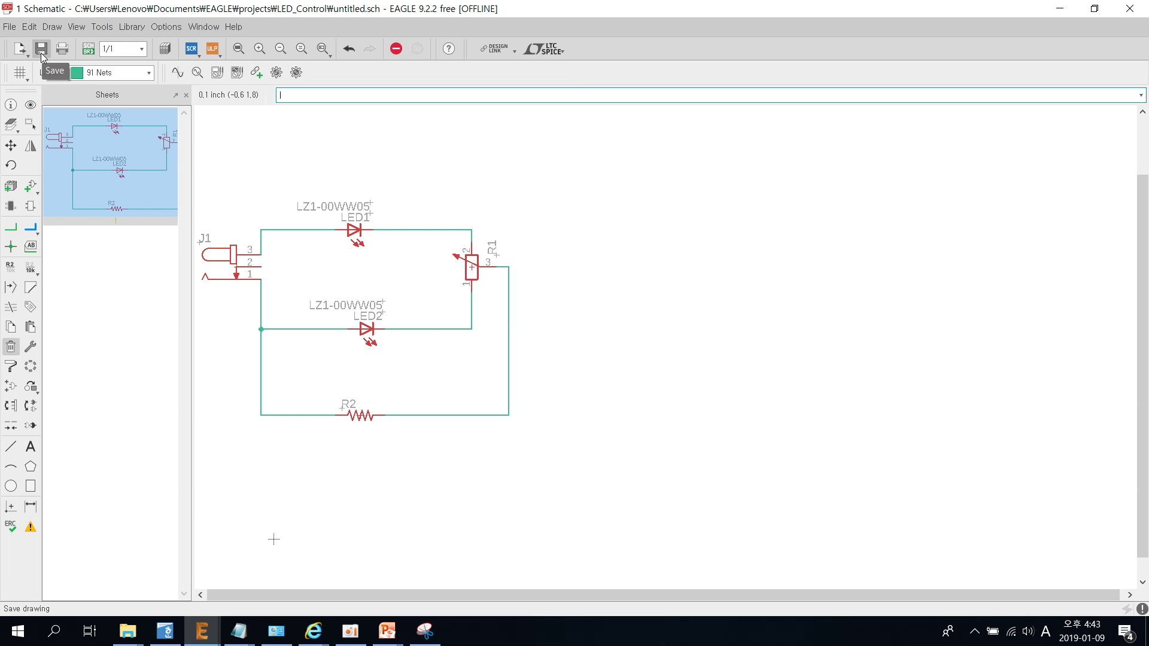
Step: Save the schematic as LED_control.sch and restore its window to reveal the Control Panel
left_click(42, 52)
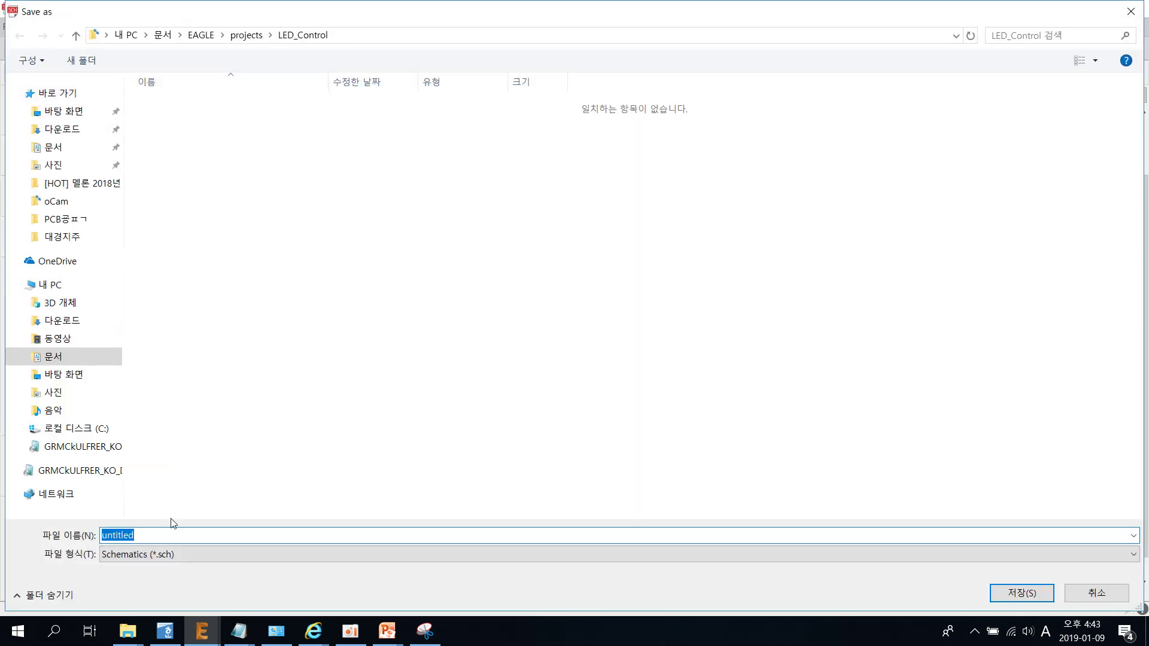
key("BackSpace")
left_click(1022, 592)
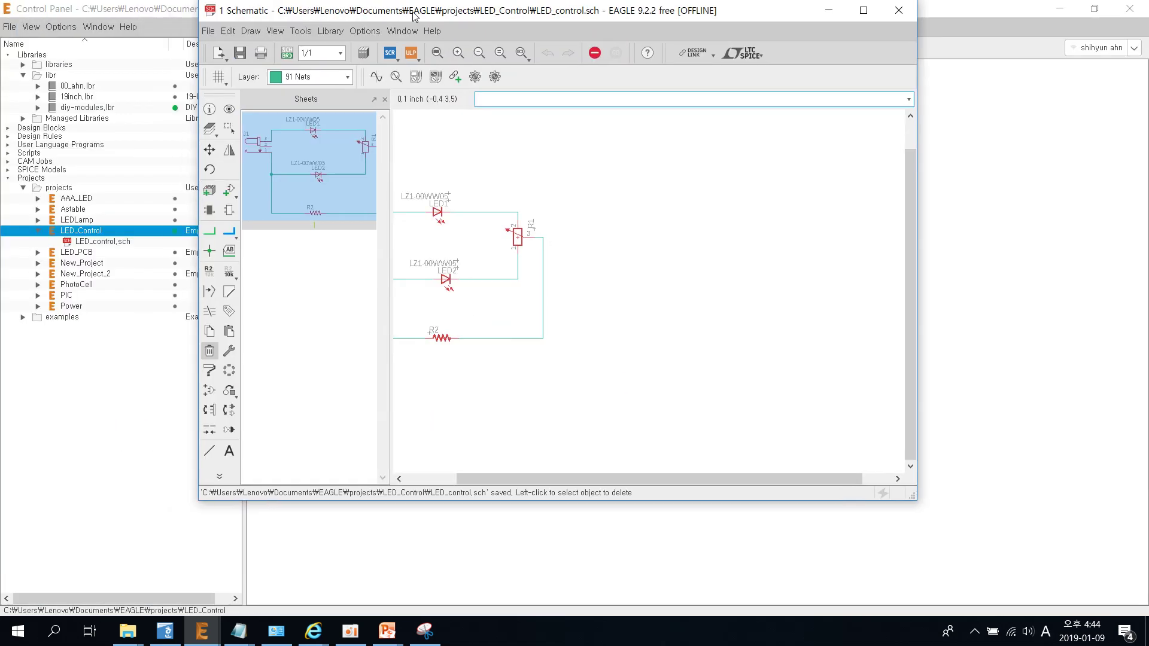
double_click(213, 9)
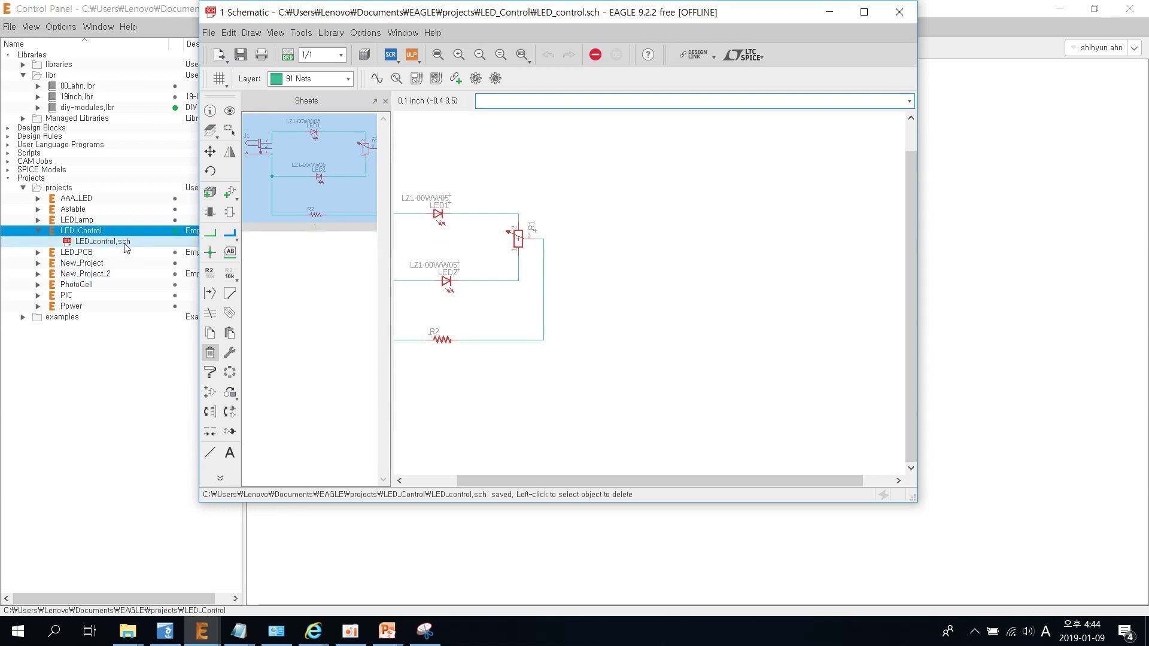
Step: Generate the board from the schematic, save it as LED_control.brd, and re-maximize its window
left_click(288, 55)
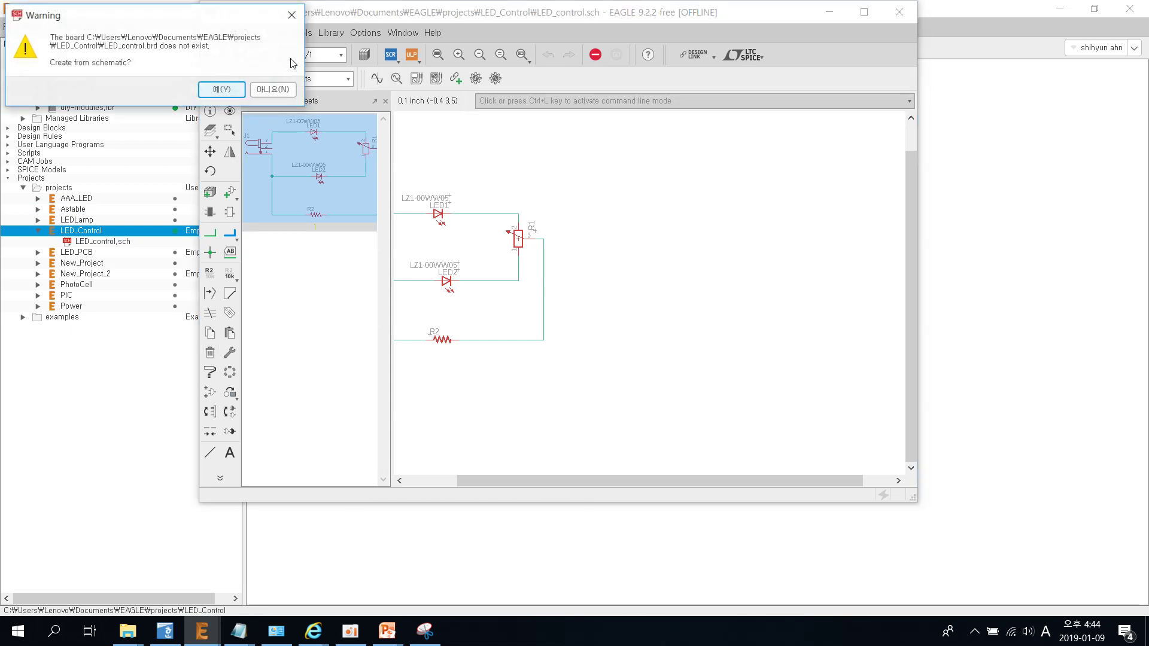
left_click(232, 94)
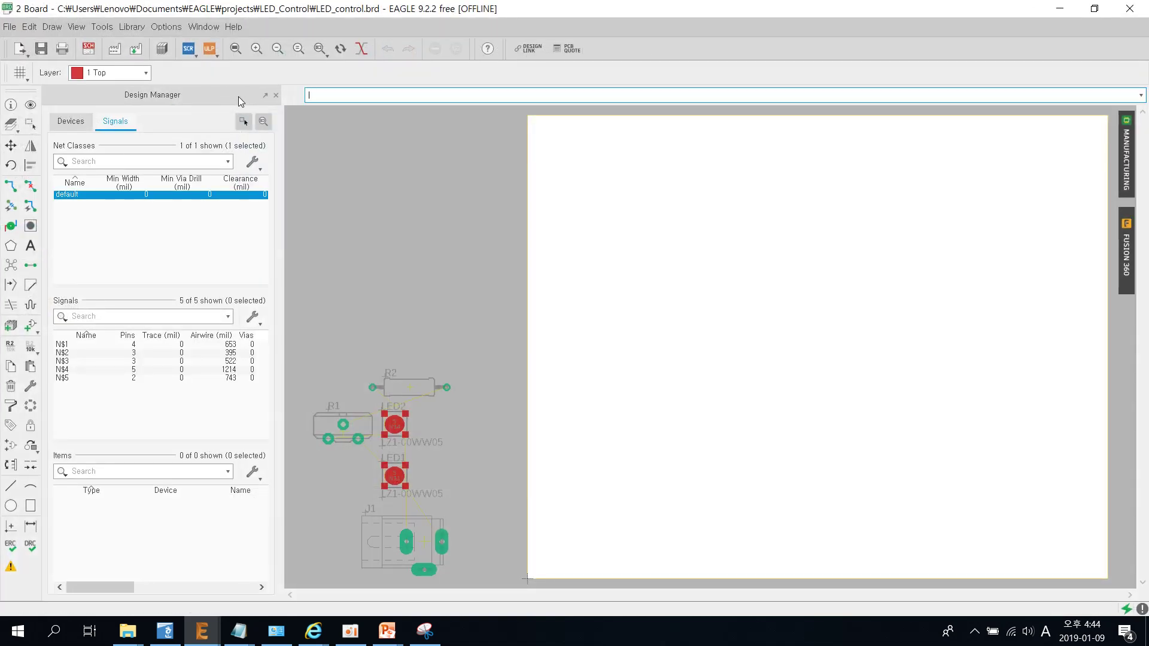
left_click(45, 51)
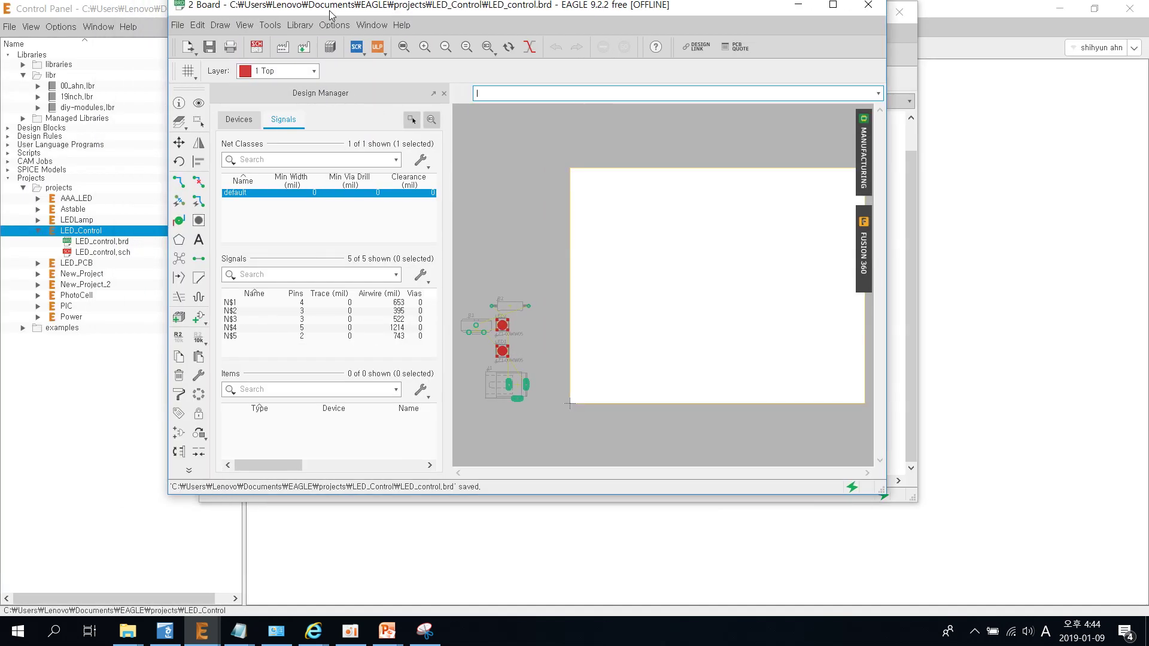
left_click_drag(162, 15, 331, 17)
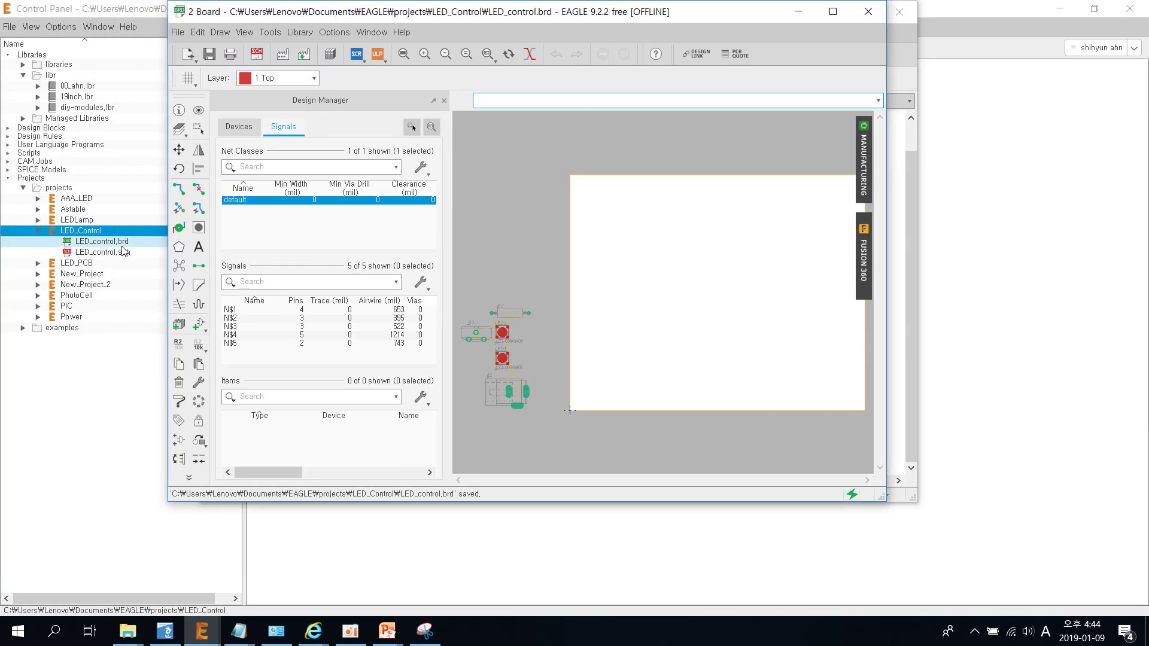
double_click(398, 12)
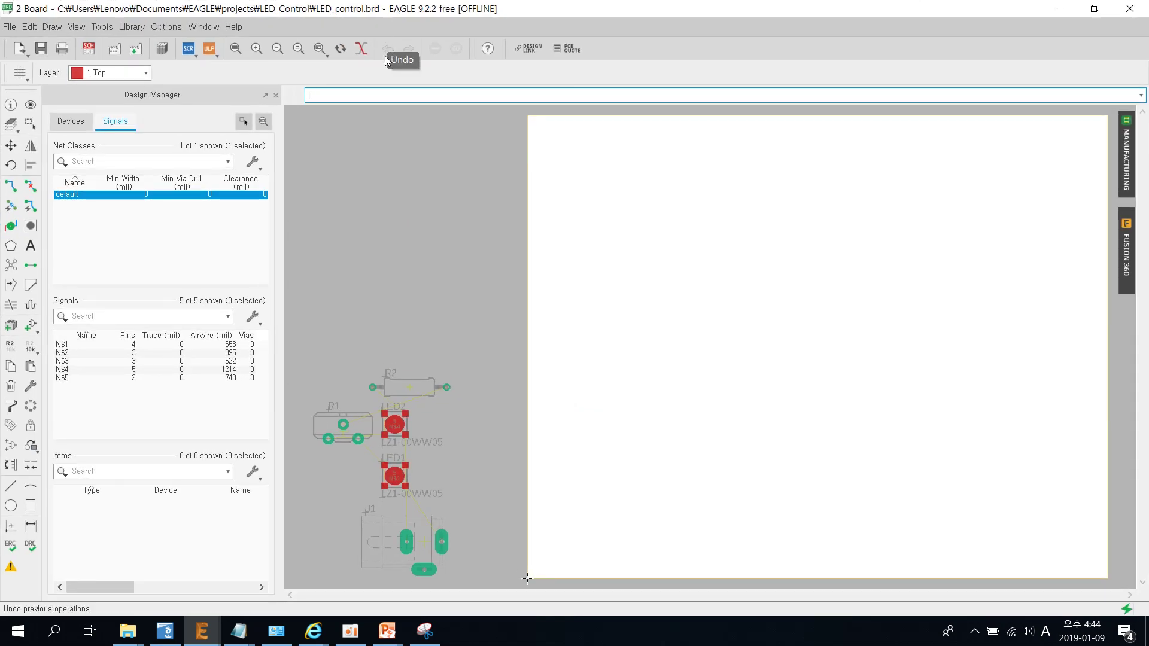
key("ctrl+s")
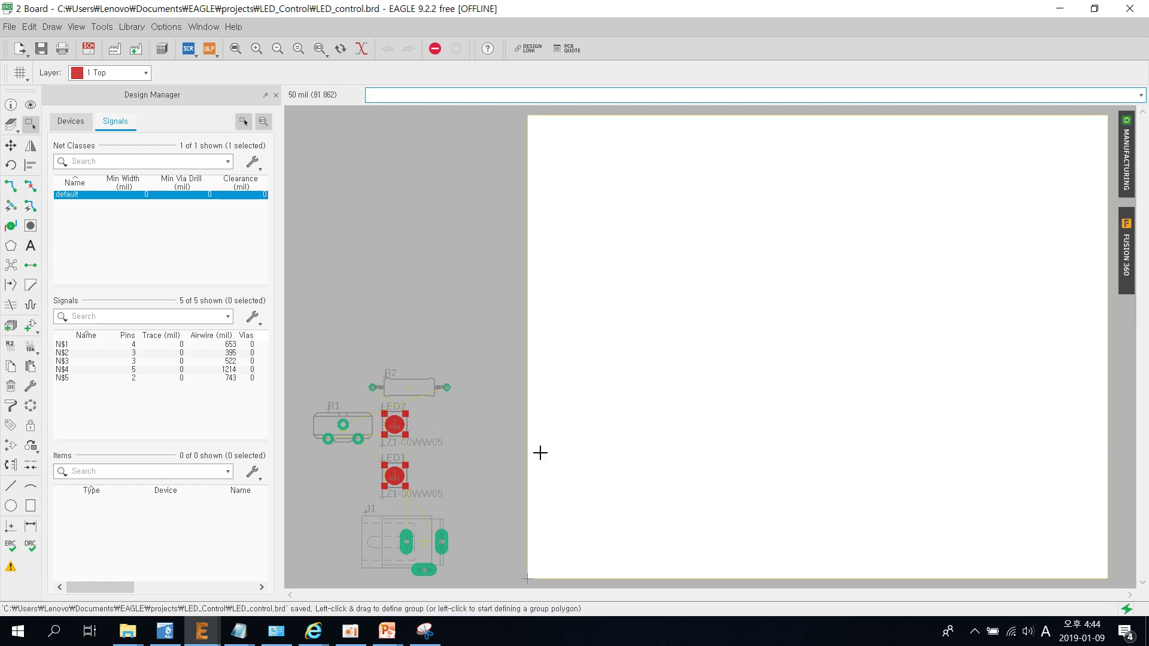
Step: Set the board grid to 1 mm with the grid display turned on
left_click(28, 81)
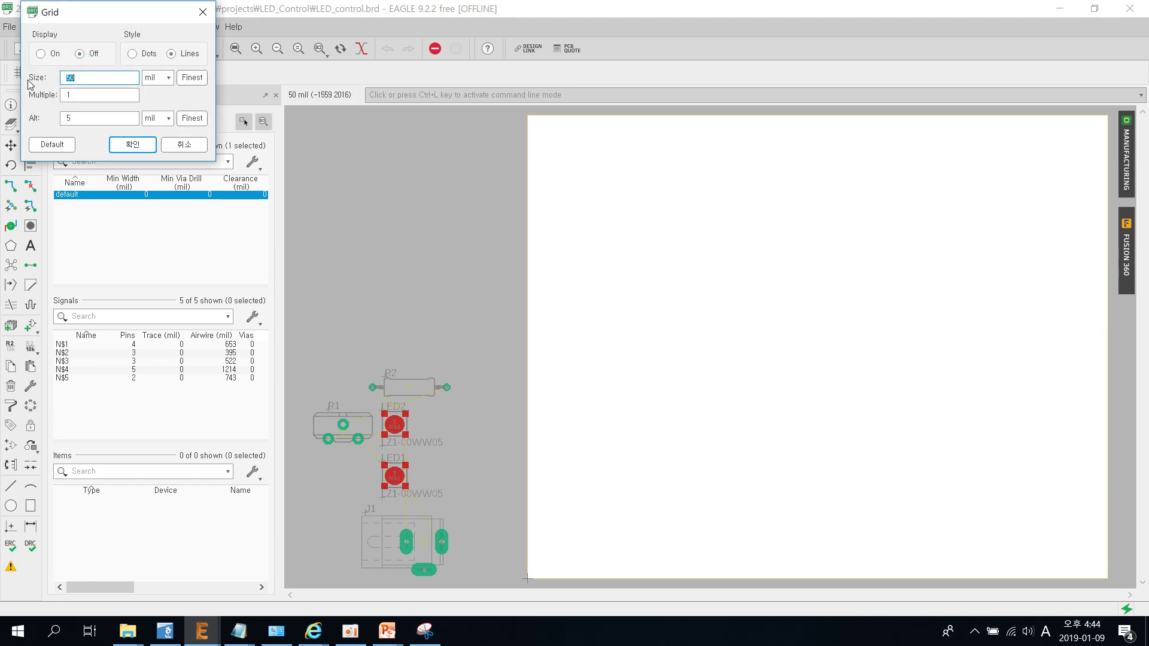
left_click_drag(84, 20, 183, 70)
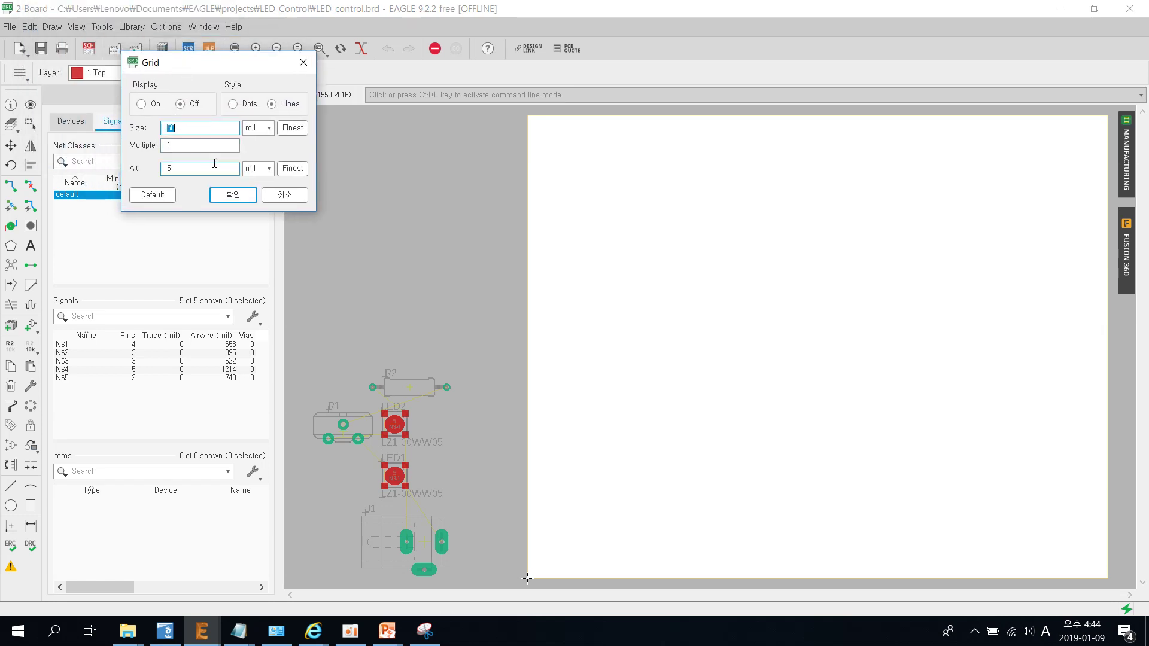
left_click(258, 128)
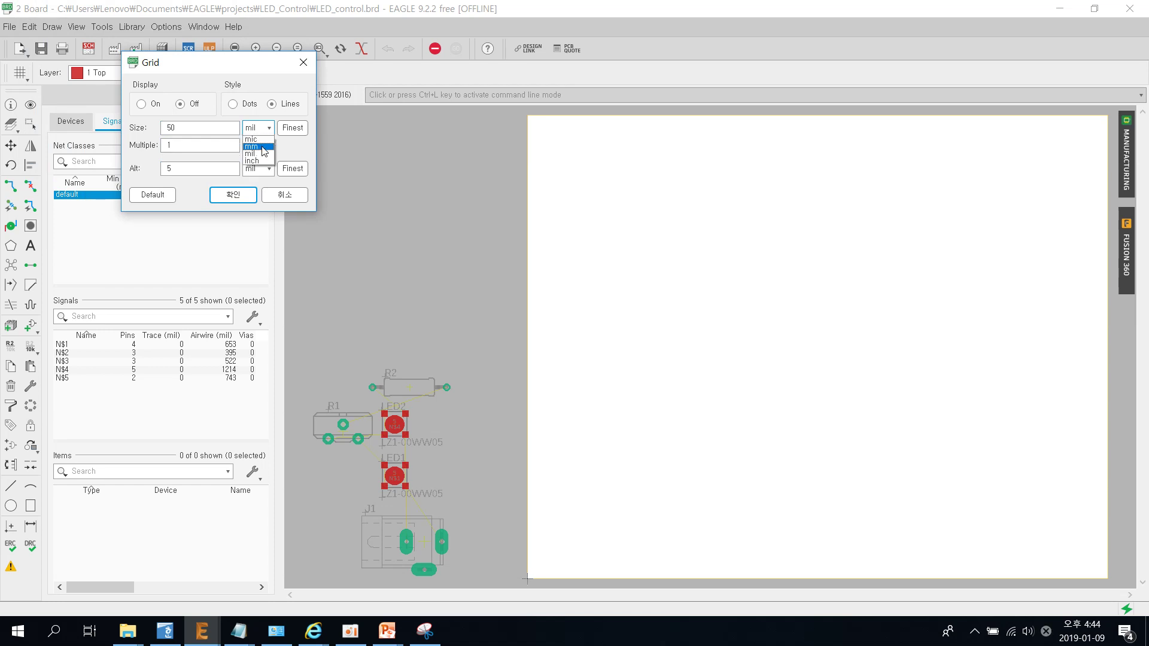
left_click(261, 149)
left_click_drag(185, 128, 142, 129)
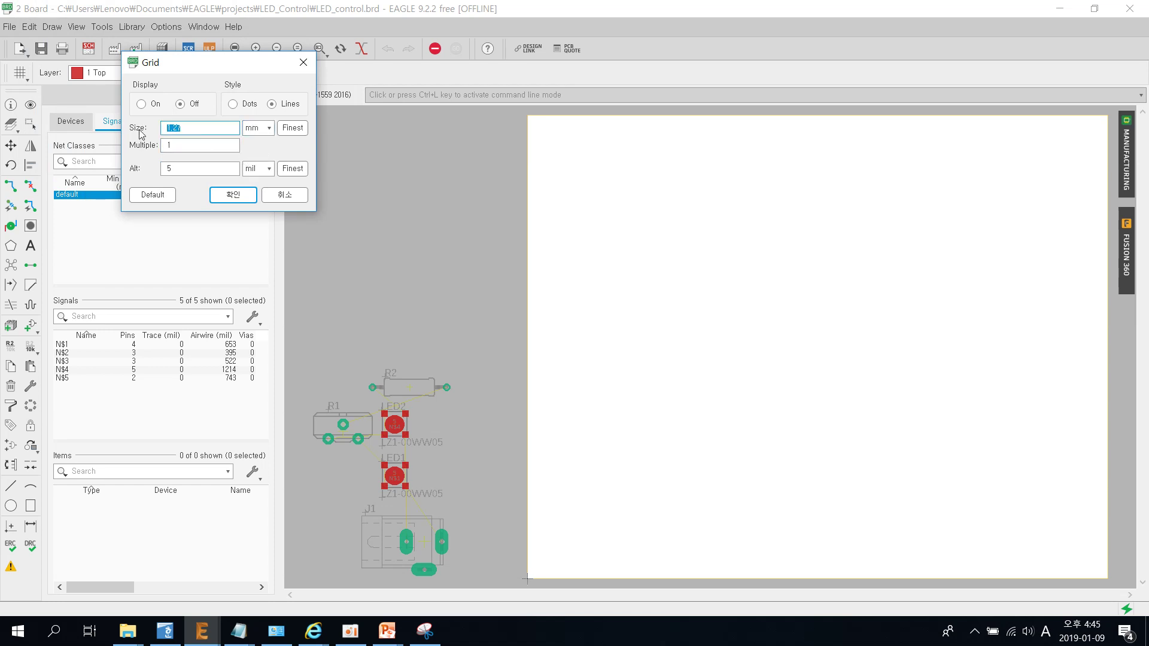
type("1")
left_click(141, 104)
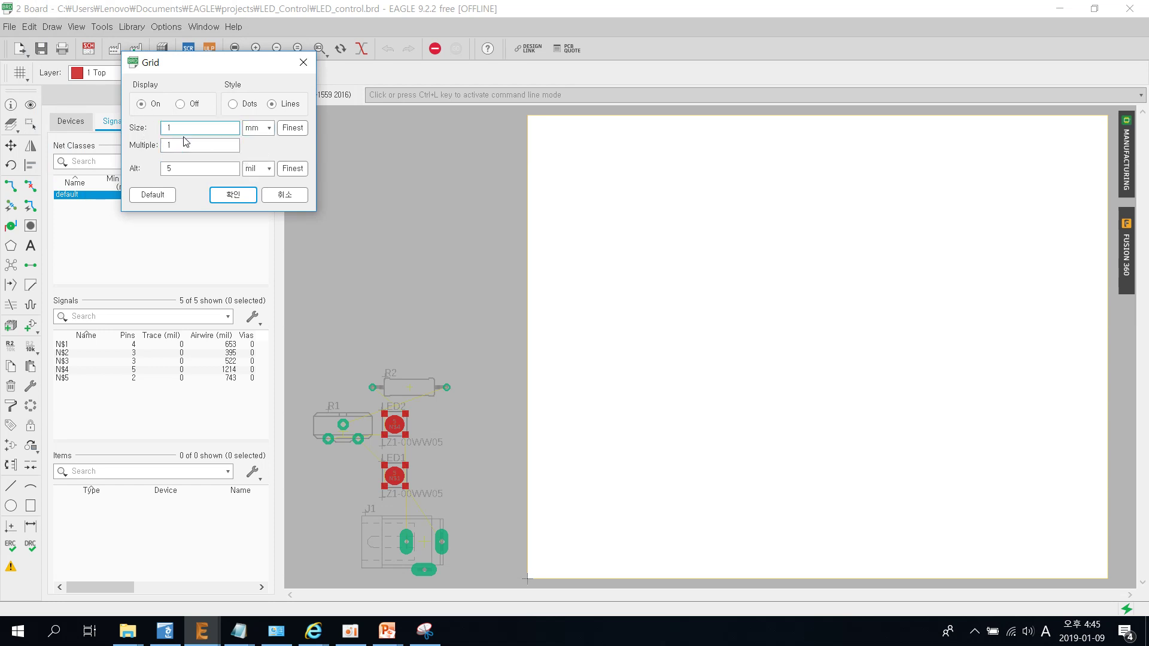
left_click(233, 195)
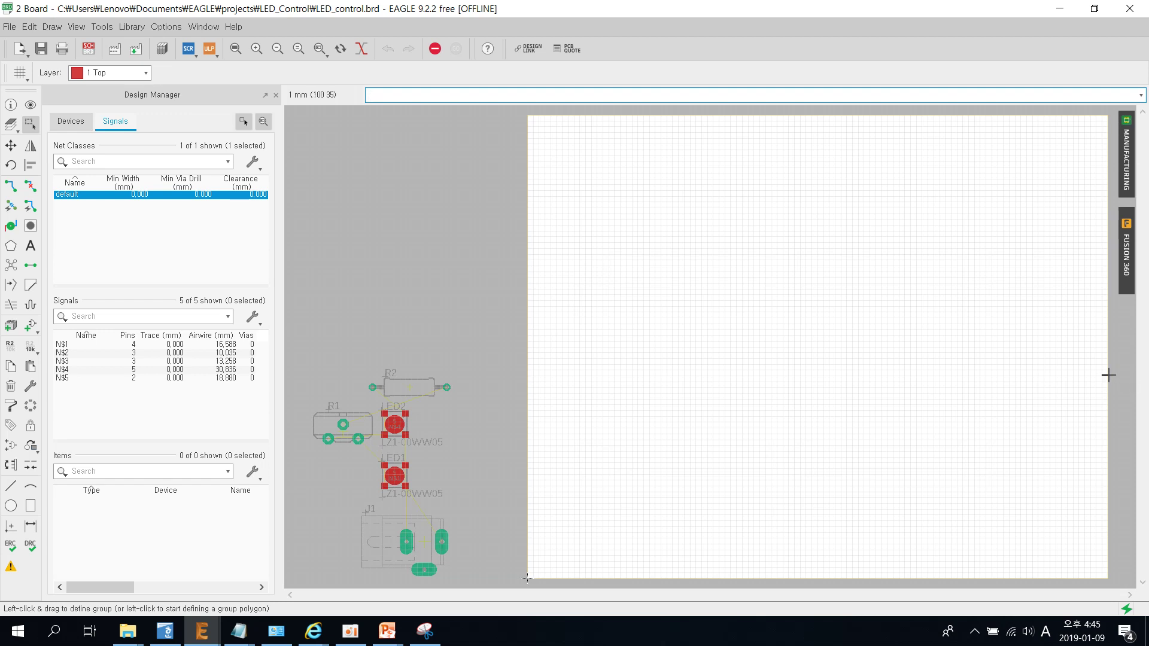
left_click(10, 148)
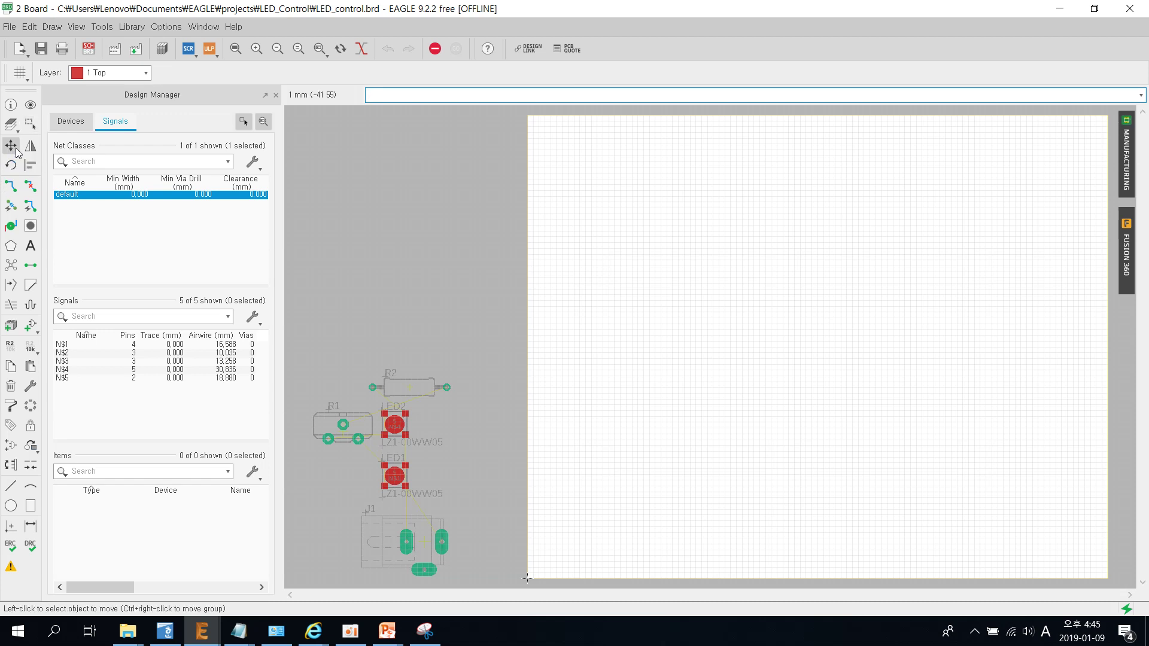
Step: Shrink the board outline by moving its right edge left and its top edge down
left_click(1105, 277)
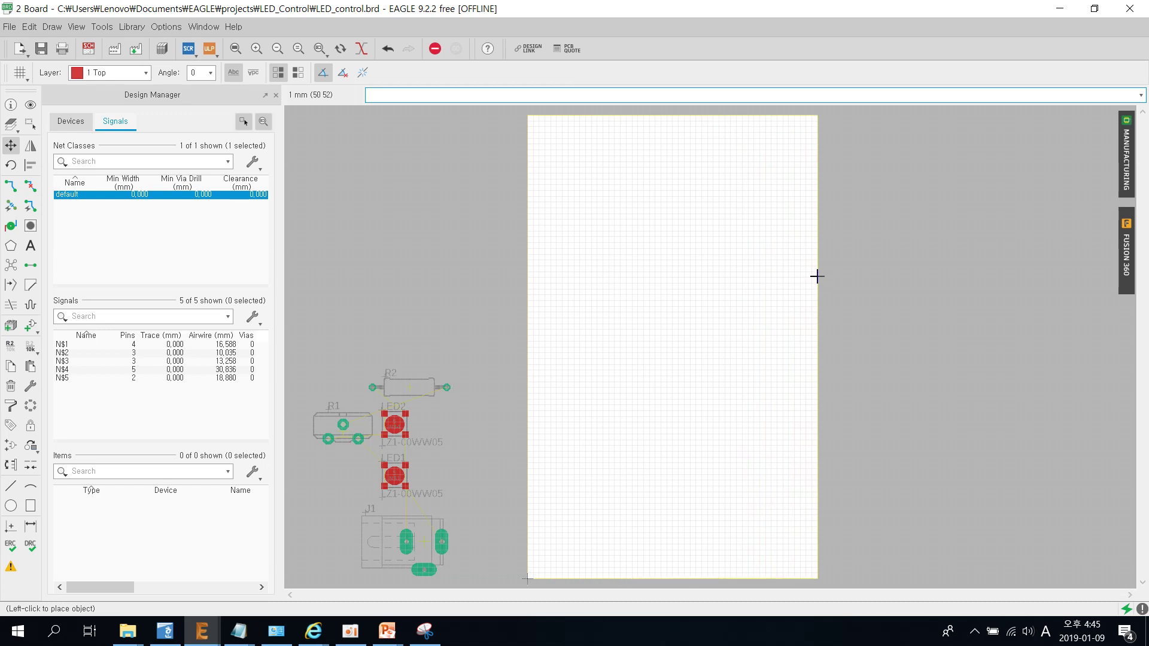
left_click(817, 275)
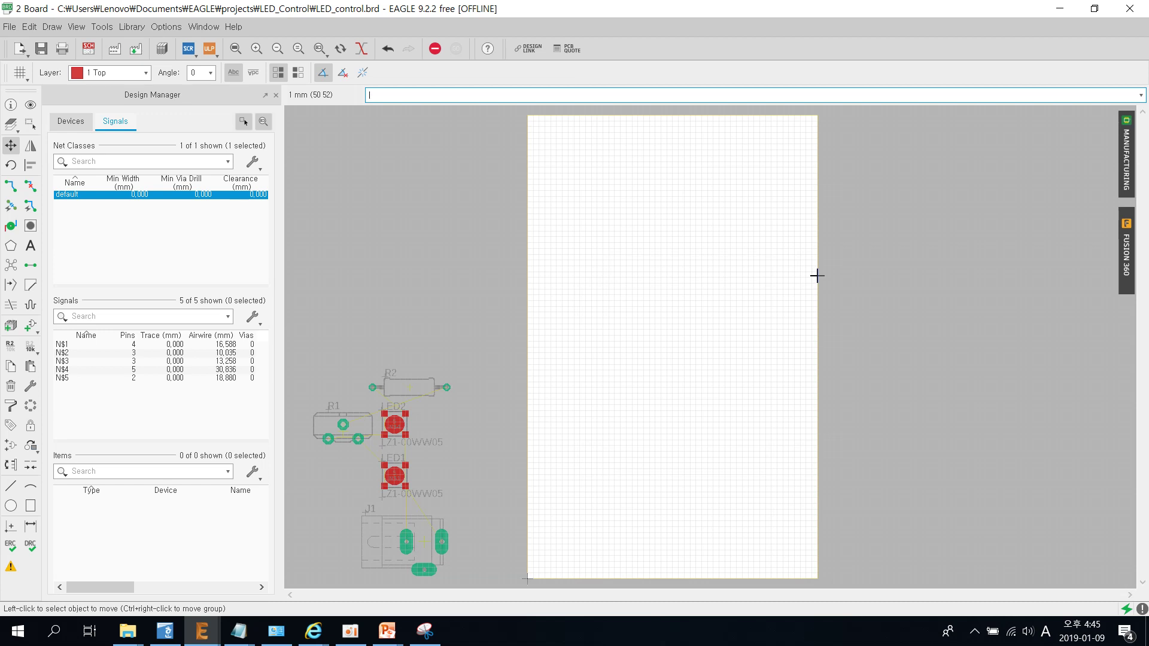
left_click(622, 115)
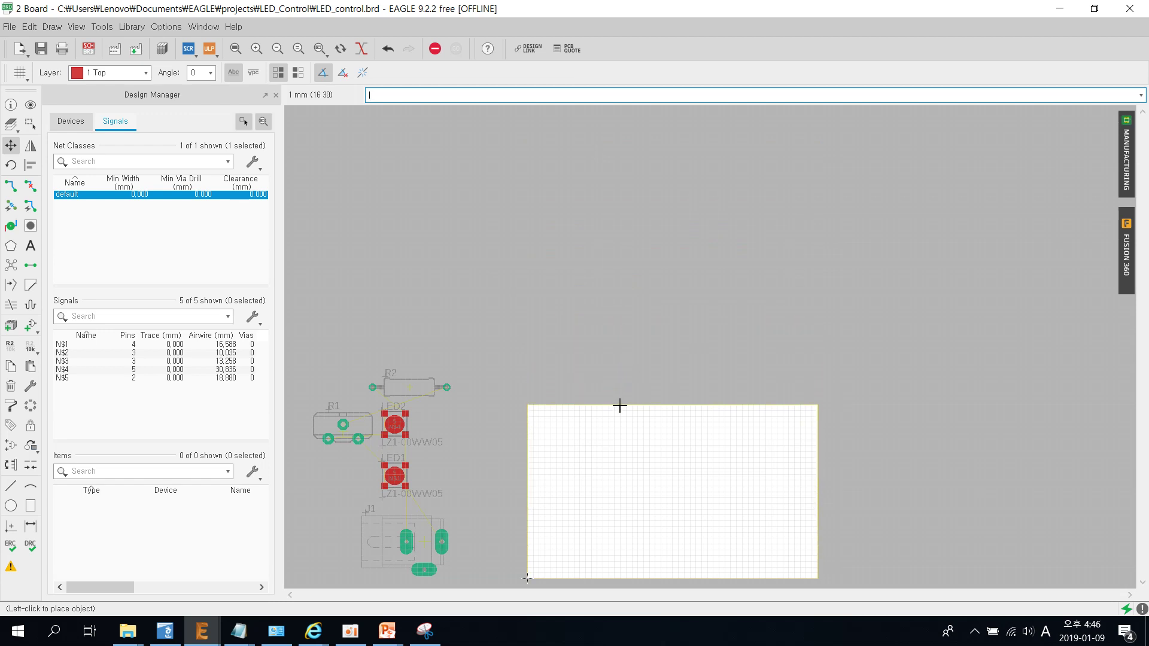
left_click(620, 405)
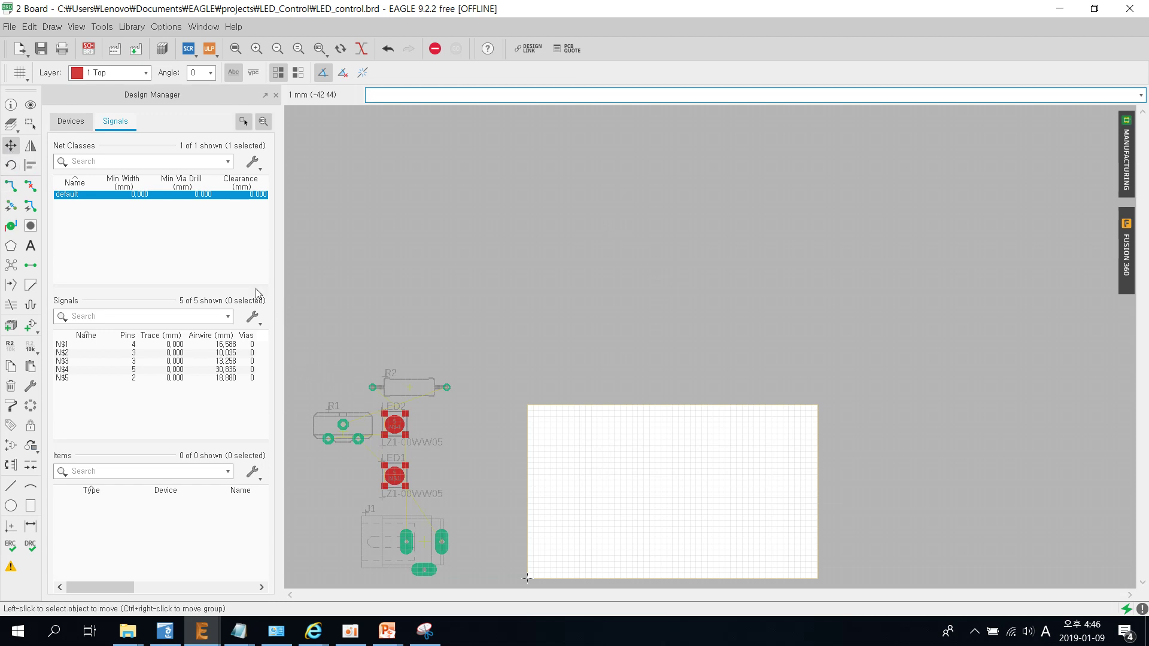
left_click(34, 124)
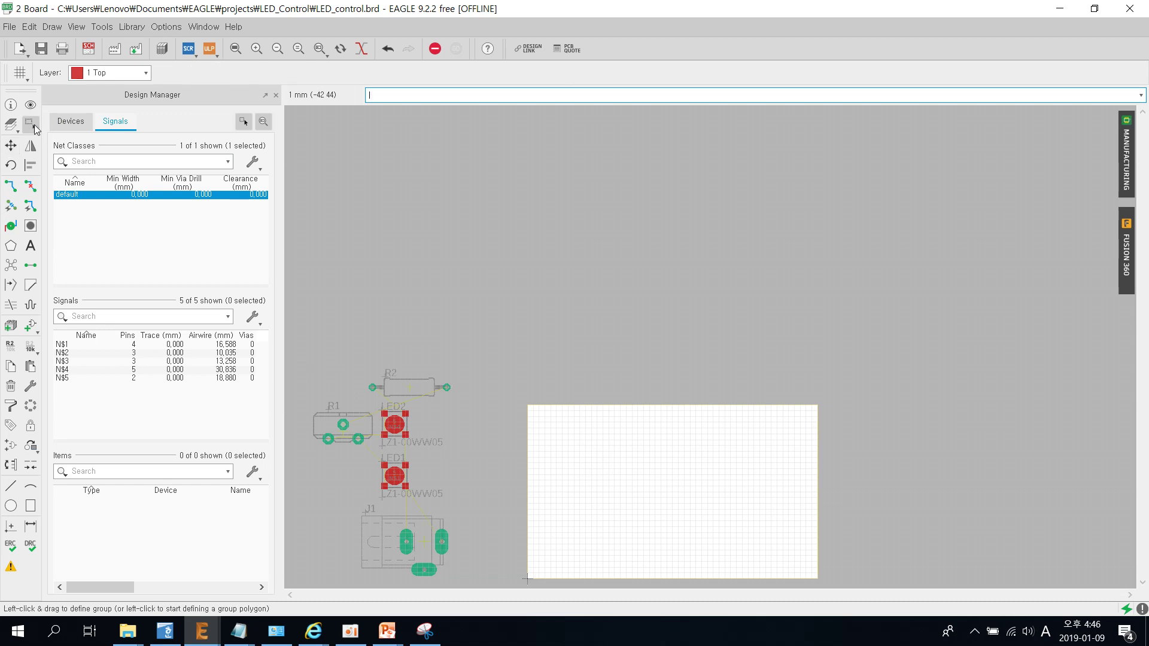
left_click_drag(296, 339, 468, 583)
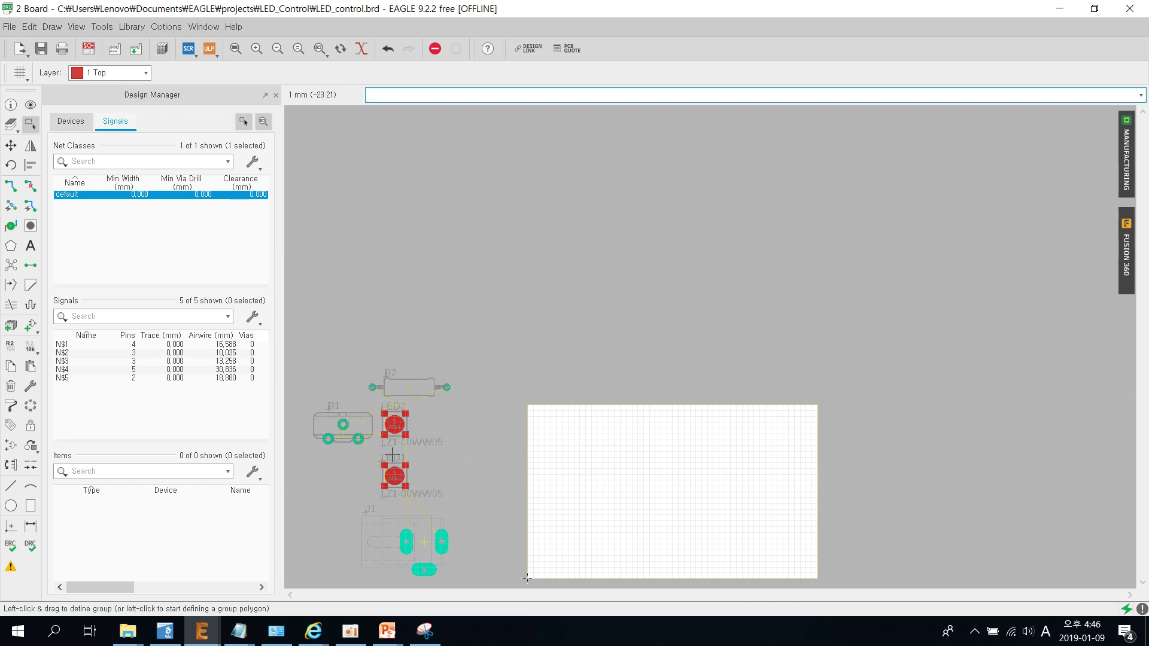
left_click(442, 461)
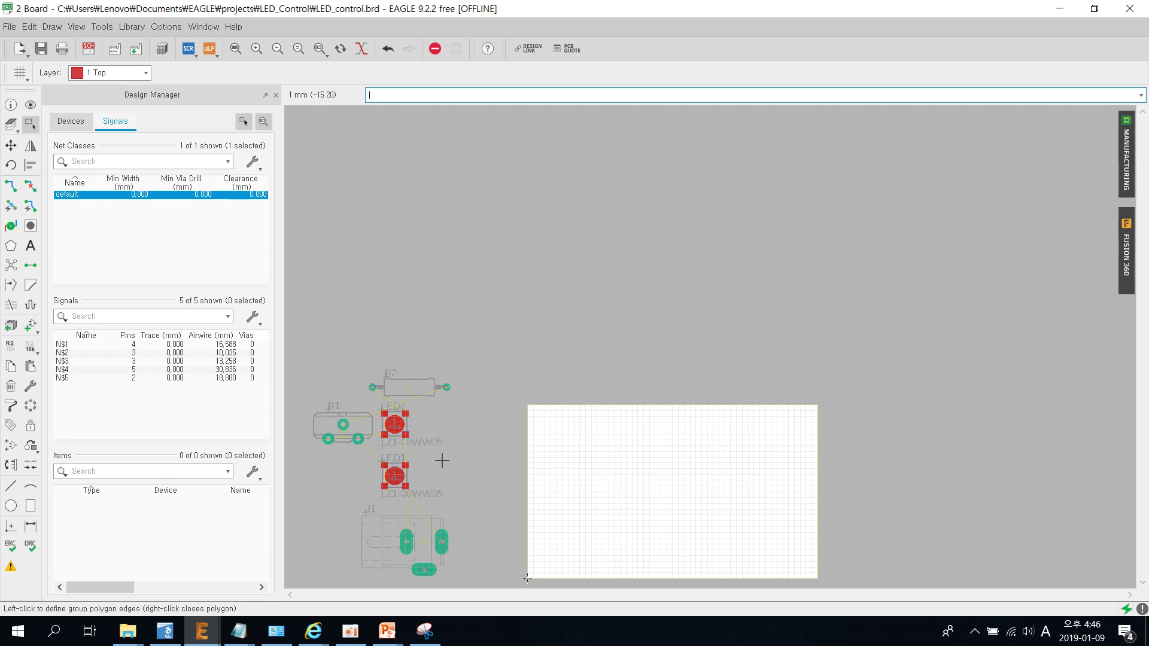
left_click(11, 146)
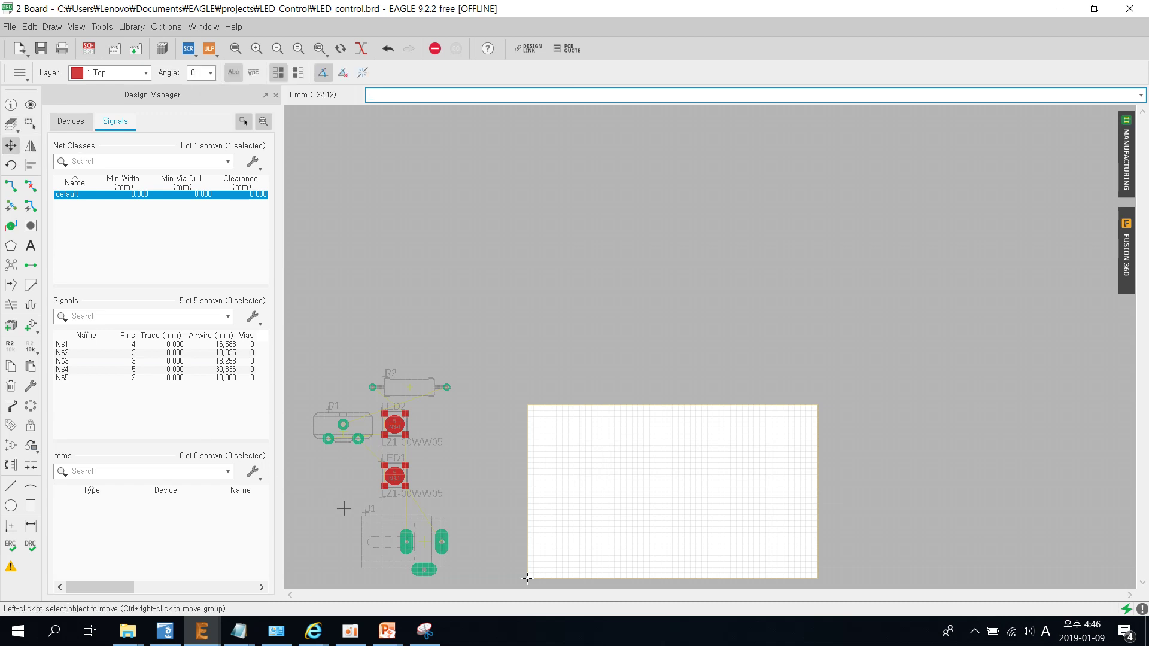
scroll(428, 562, "up", 1)
scroll(419, 563, "up", 1)
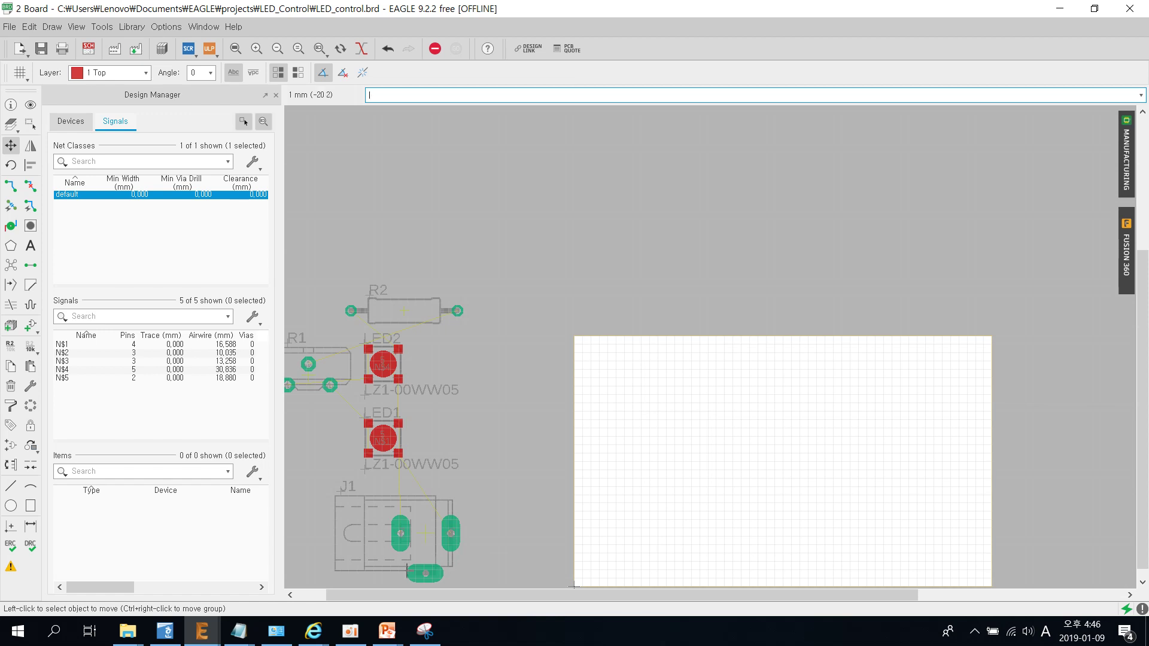
scroll(379, 574, "up", 2)
scroll(385, 566, "up", 2)
scroll(393, 564, "up", 2)
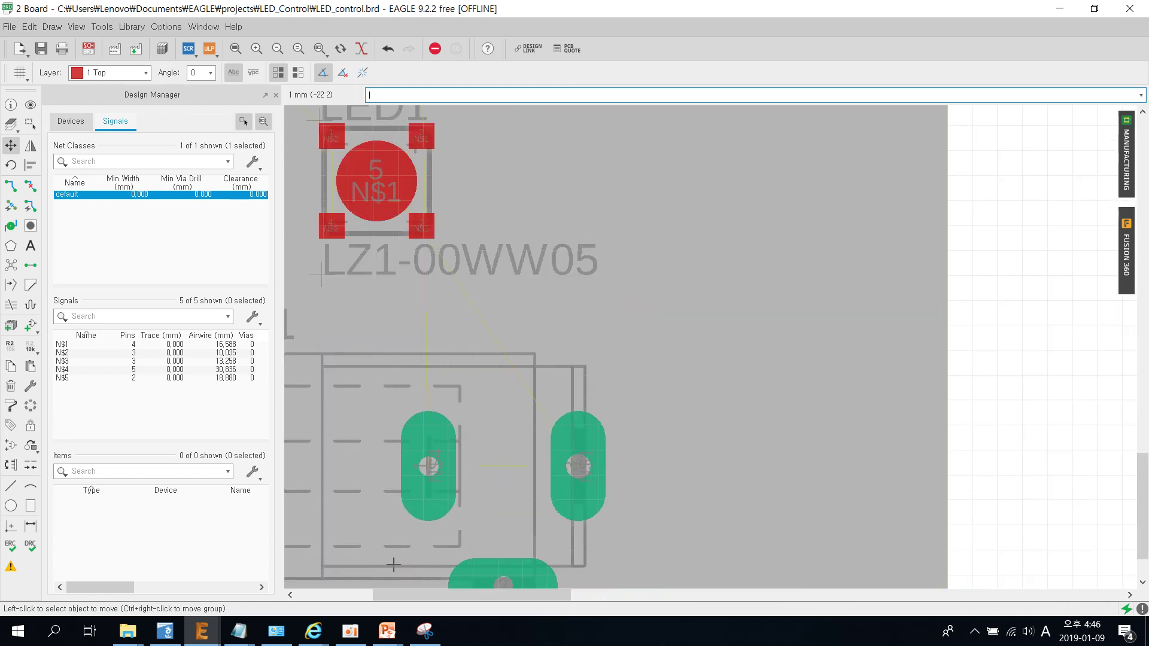
scroll(469, 518, "down", 2)
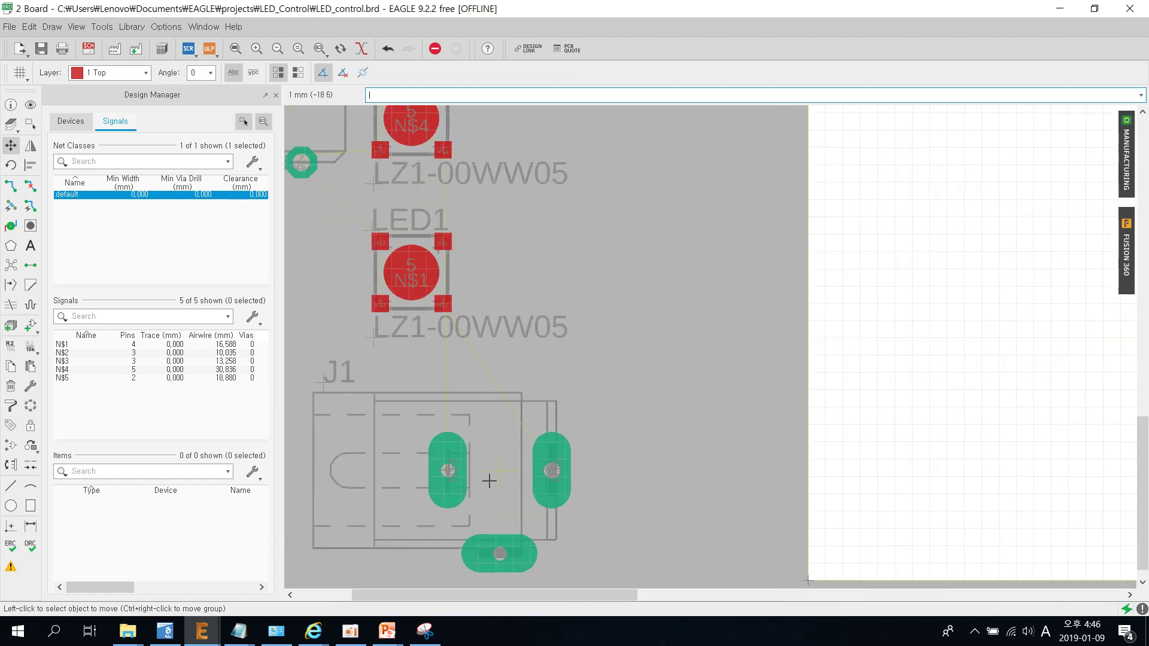
scroll(487, 551, "down", 2)
scroll(489, 477, "down", 1)
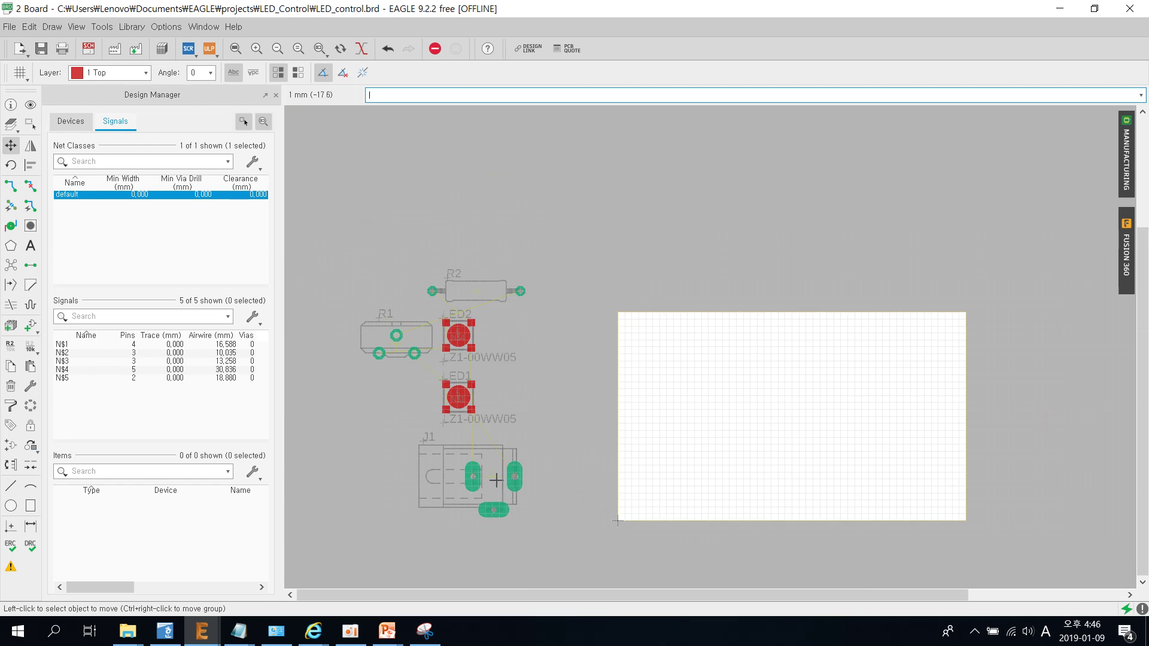
Step: Place J1 on the board's left side, rotated LED2 on the right, and LED1 below LED2
left_click(495, 479)
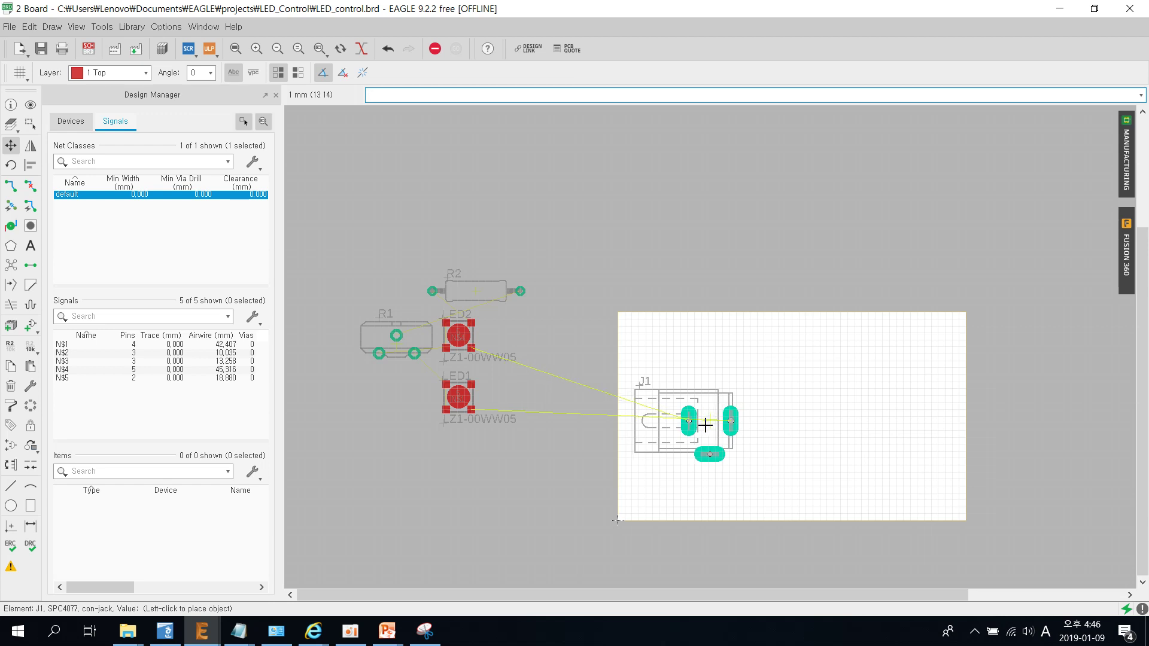
left_click(705, 424)
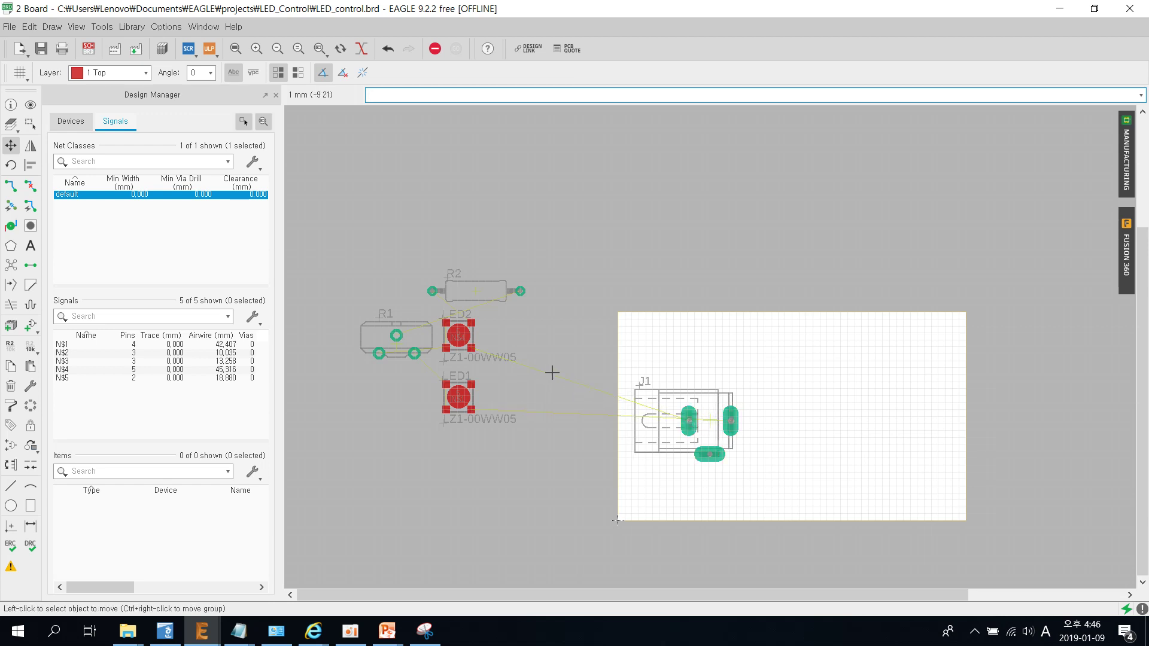
left_click(459, 333)
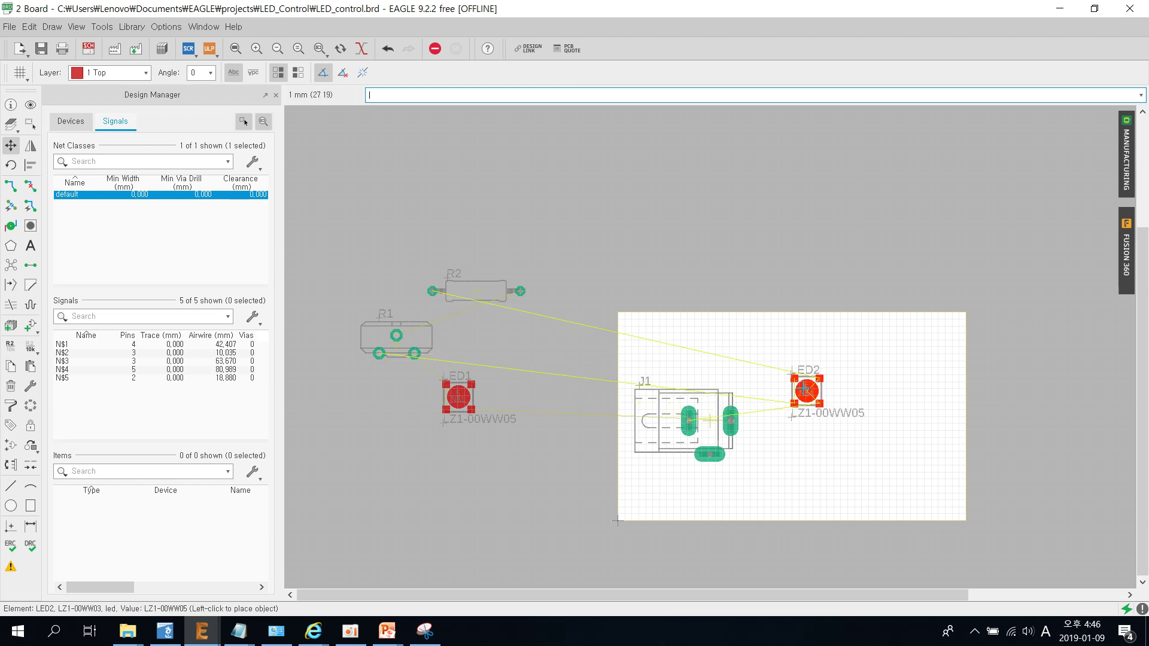
right_click(805, 390)
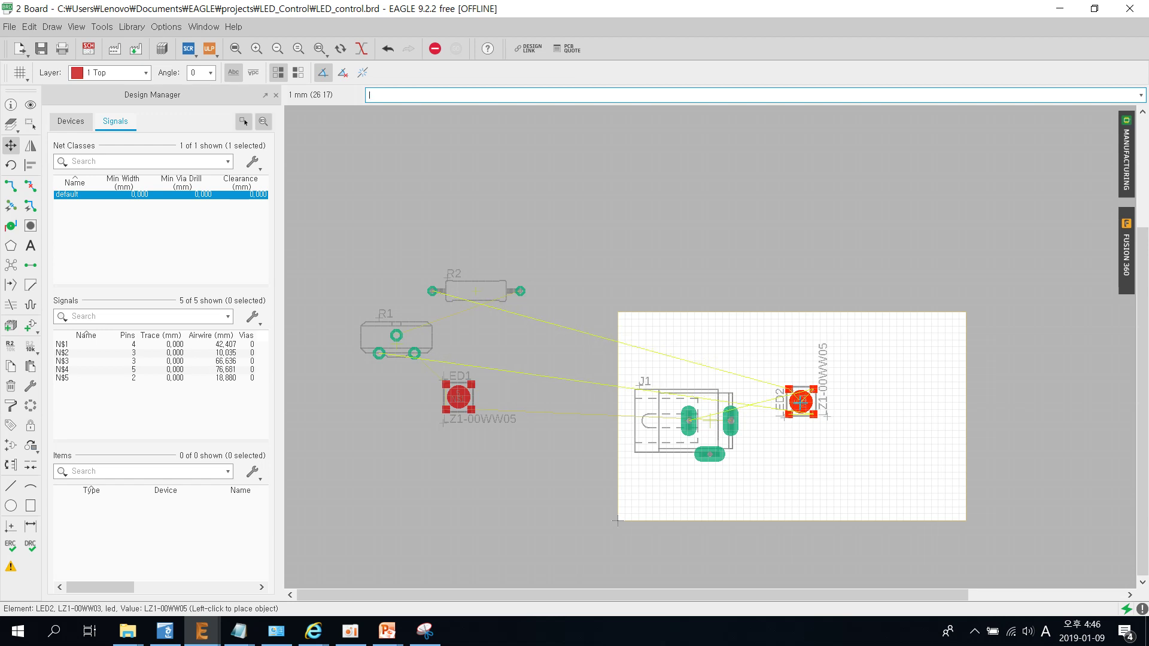
left_click(800, 402)
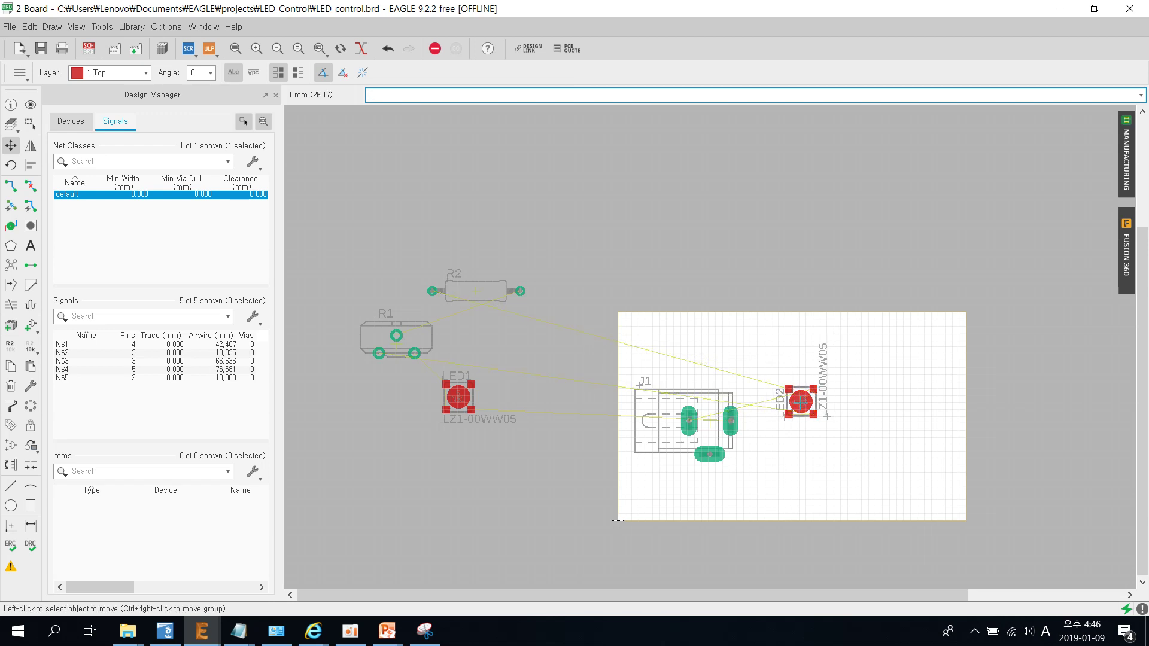
left_click(458, 397)
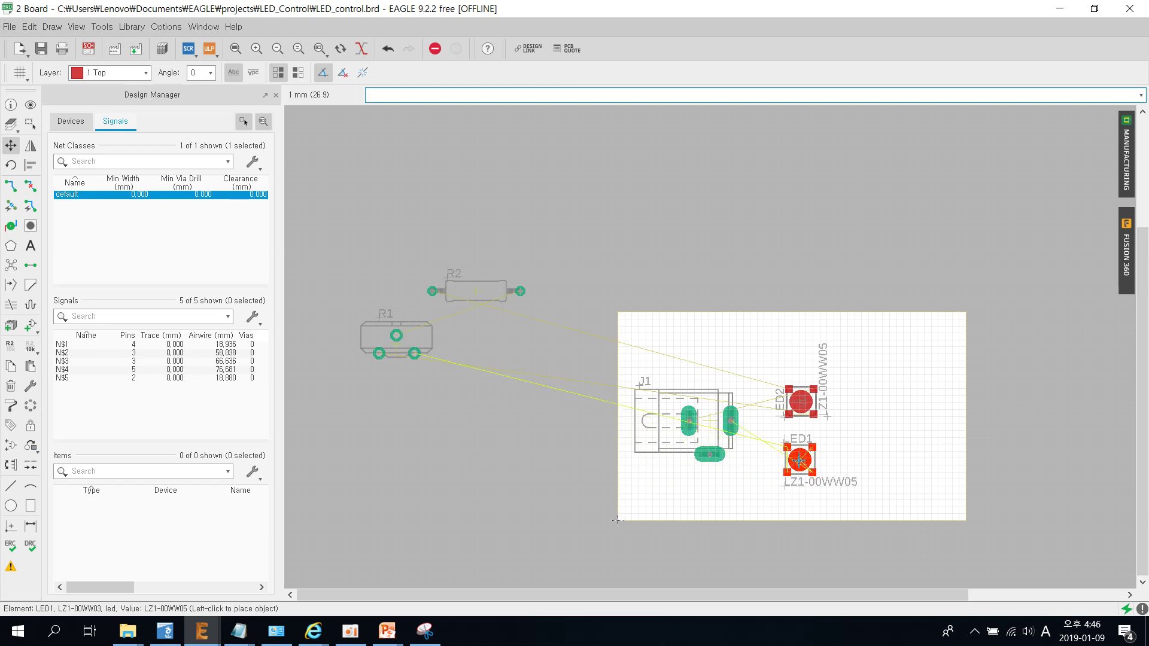
left_click(799, 459)
Step: Place R2 rotated along the top edge and R1 vertically at the right, then flip R2
left_click(487, 296)
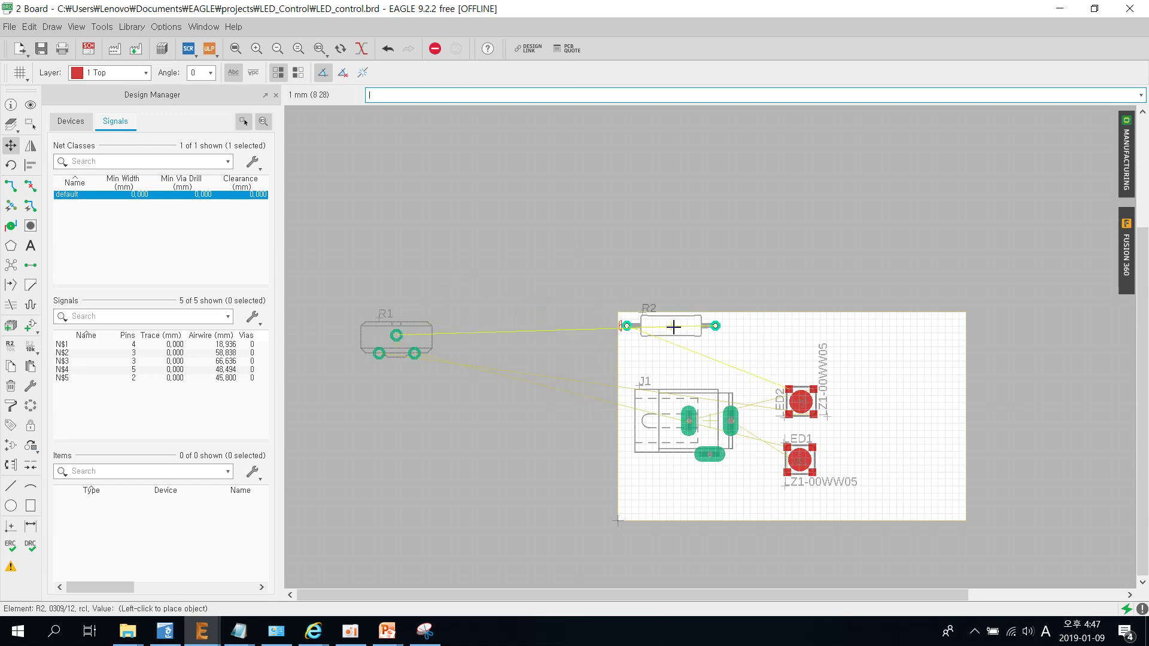
right_click(724, 336)
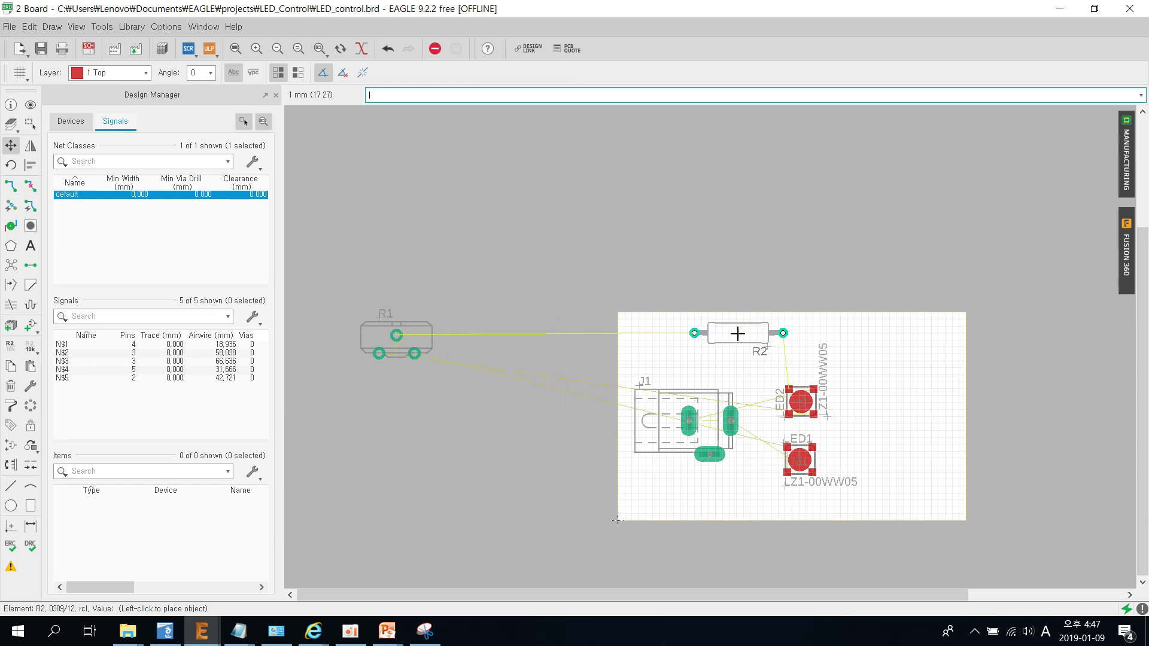
left_click(737, 333)
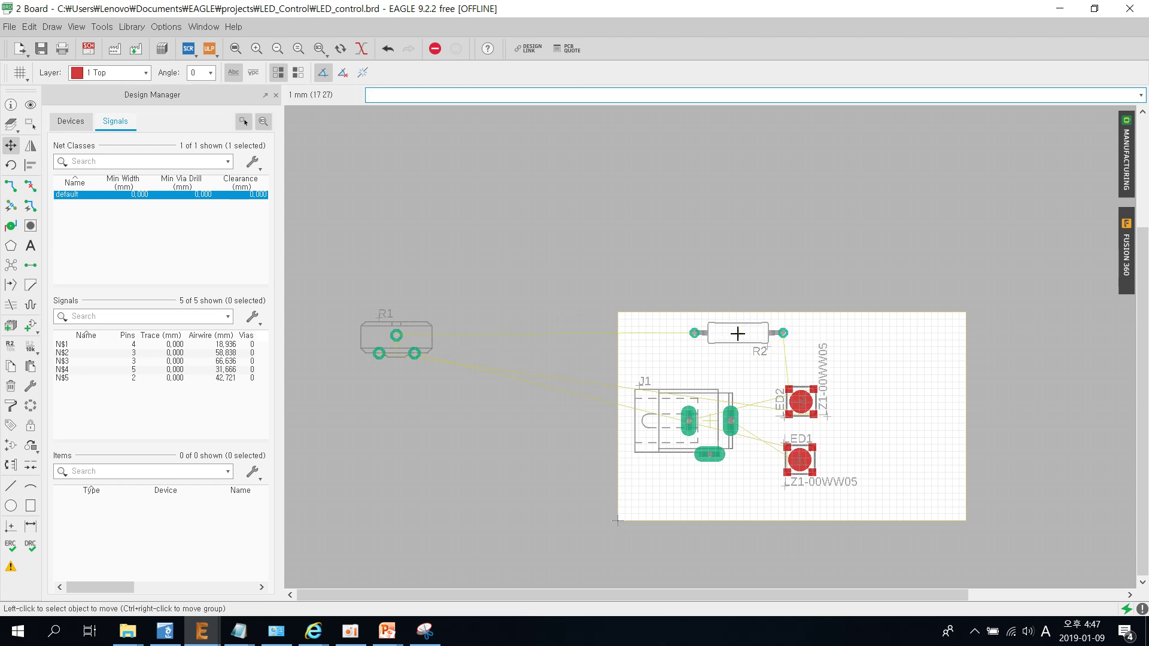
left_click(396, 339)
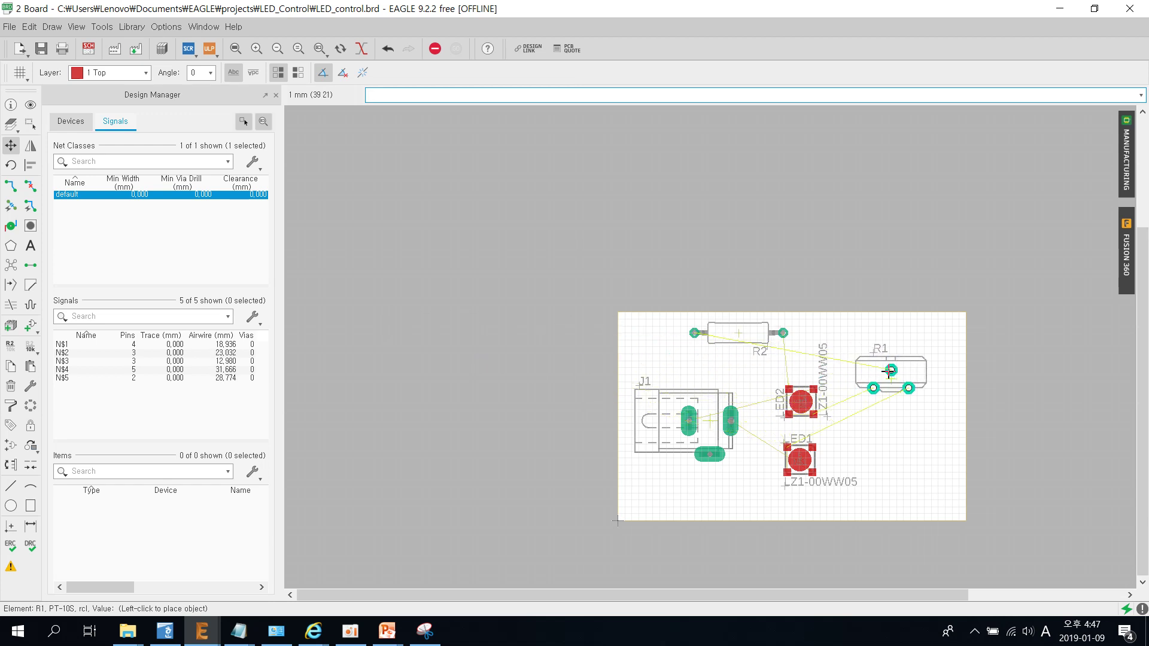
right_click(900, 383)
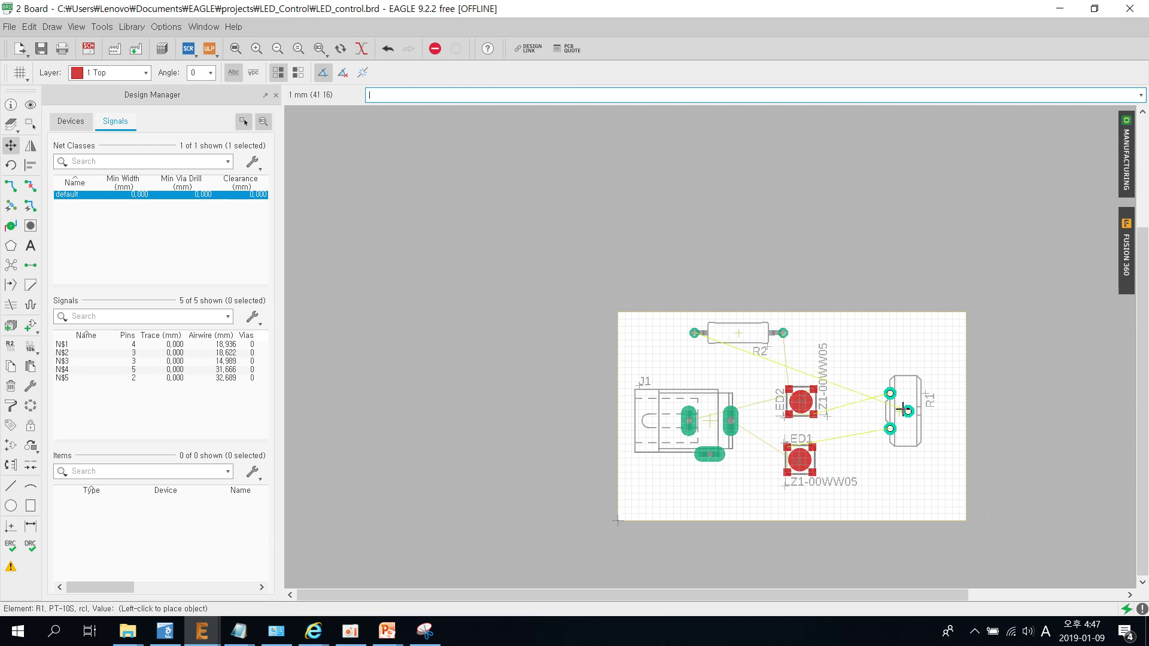
left_click(900, 409)
left_click(737, 336)
right_click(737, 334)
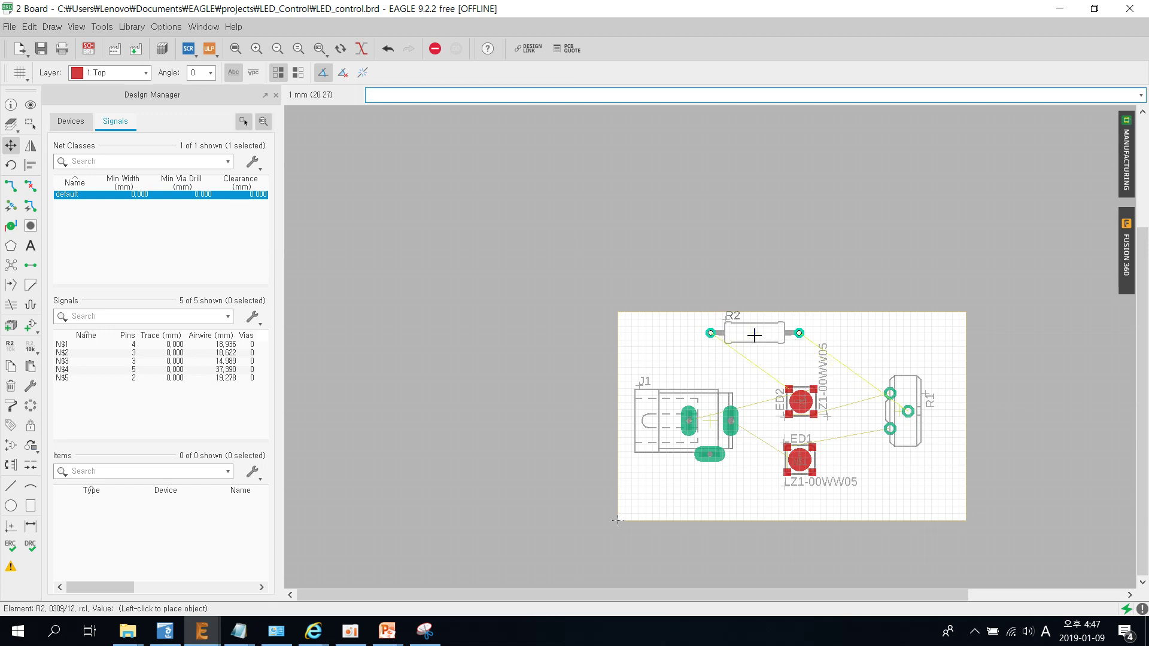
left_click(754, 338)
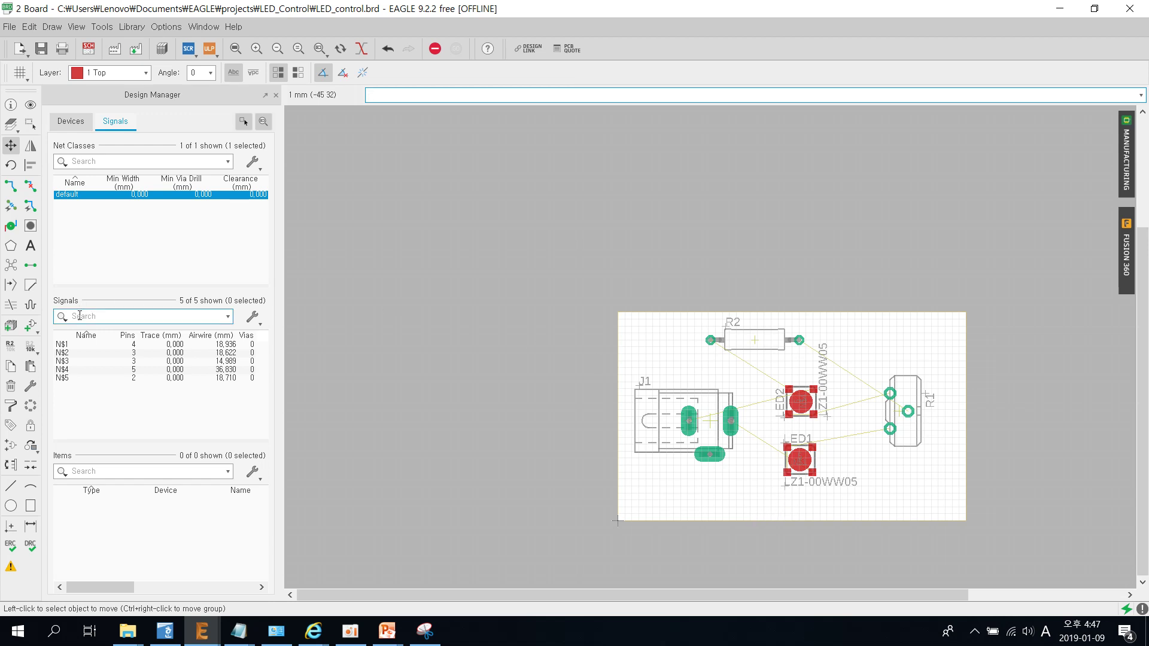
Step: Change the board grid size to 50 mil
left_click(26, 80)
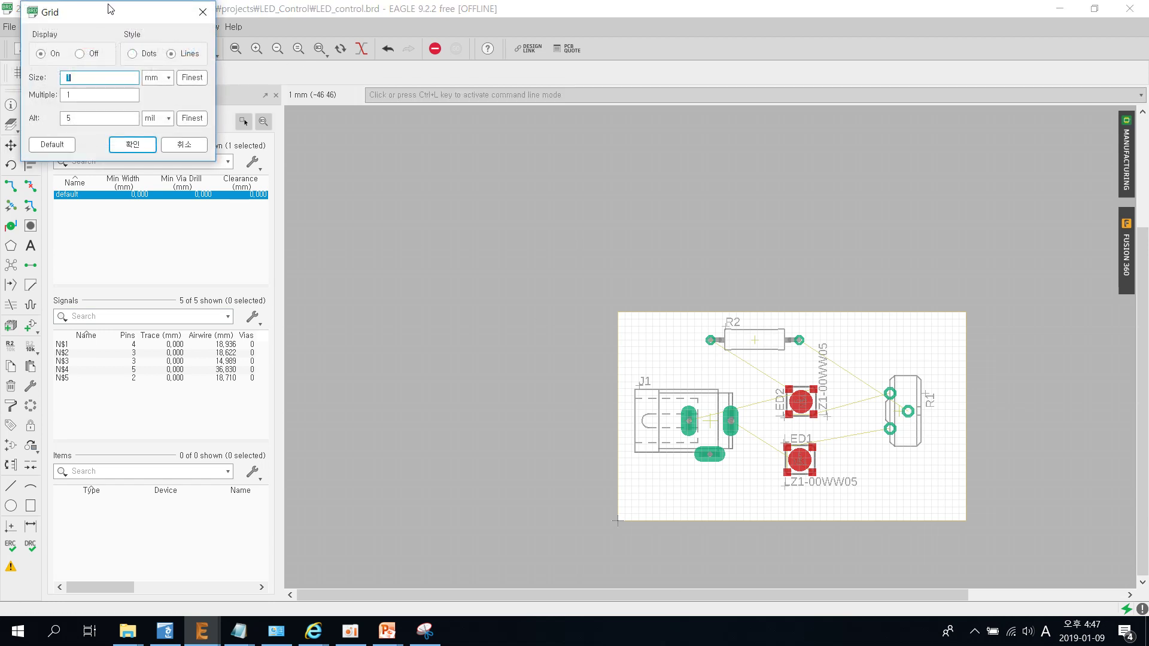
left_click_drag(111, 8, 333, 142)
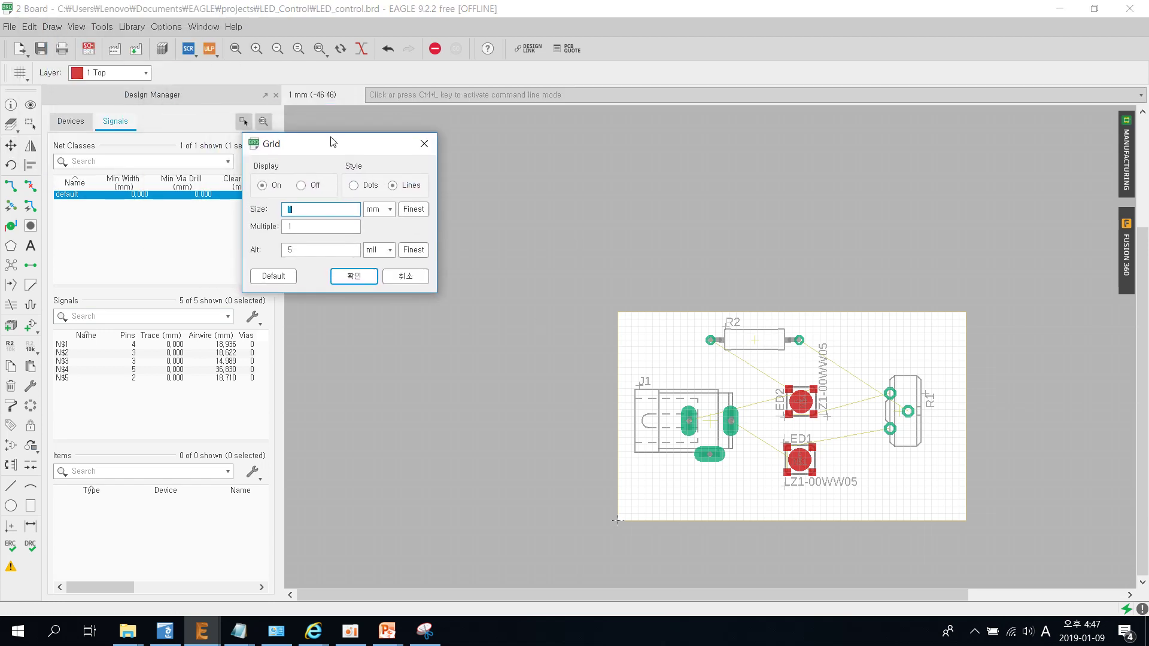
left_click(378, 213)
left_click(372, 234)
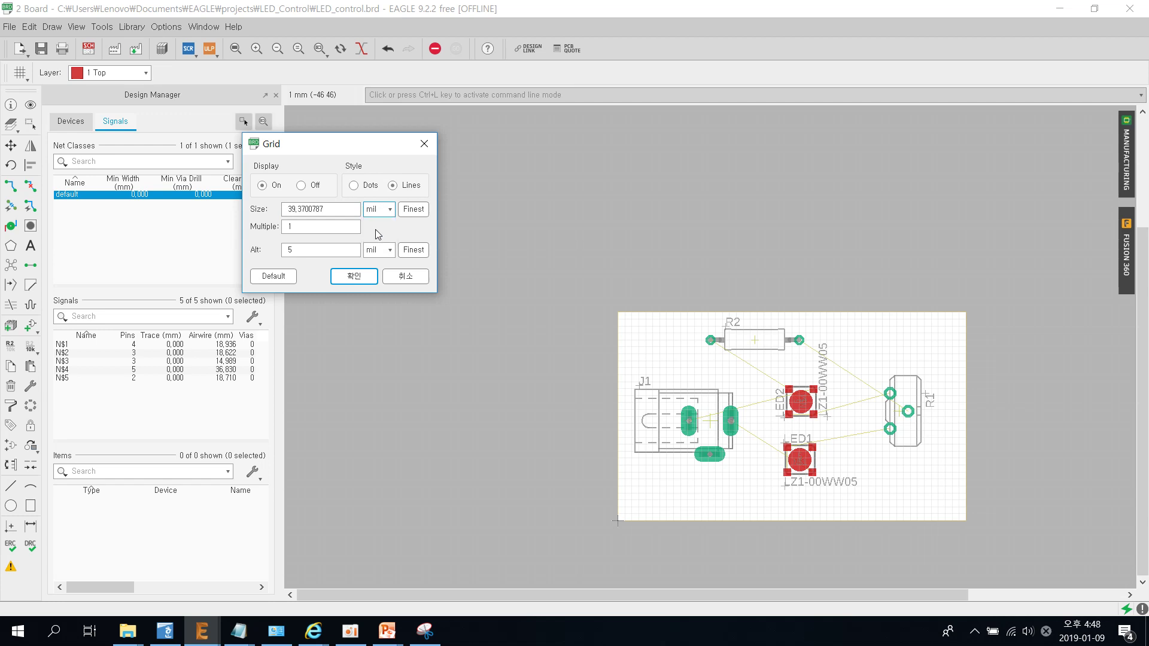
left_click_drag(342, 215, 246, 208)
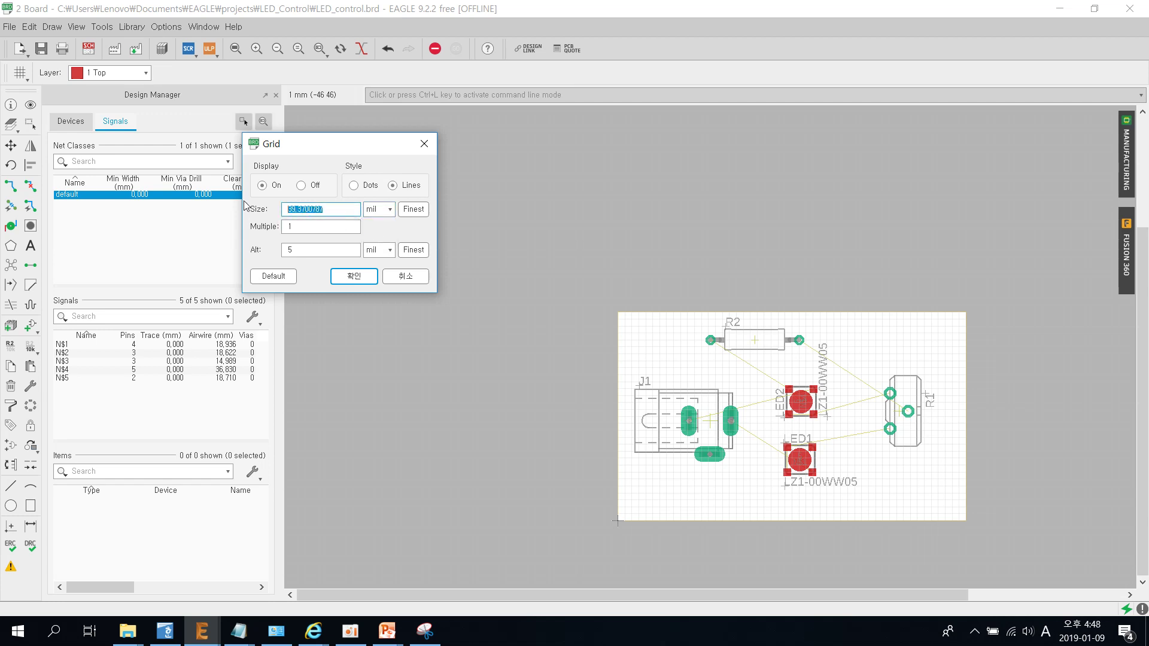
type("50")
left_click(357, 283)
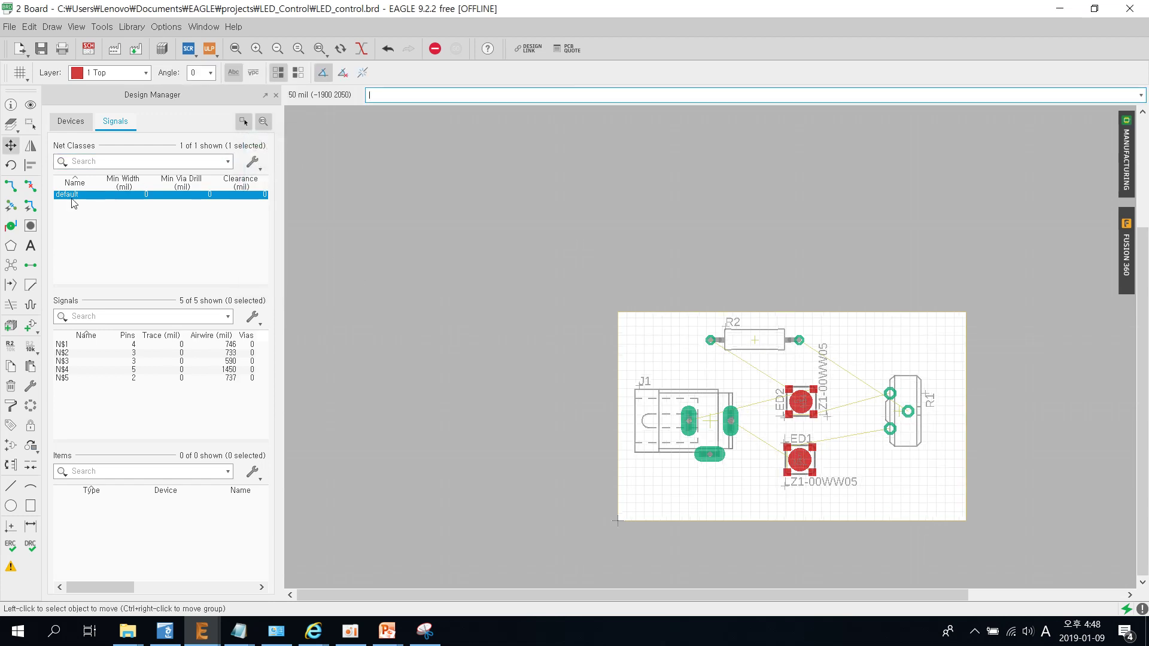
Step: Set the routing trace width to 30 with a 45° wire bend style
left_click(11, 188)
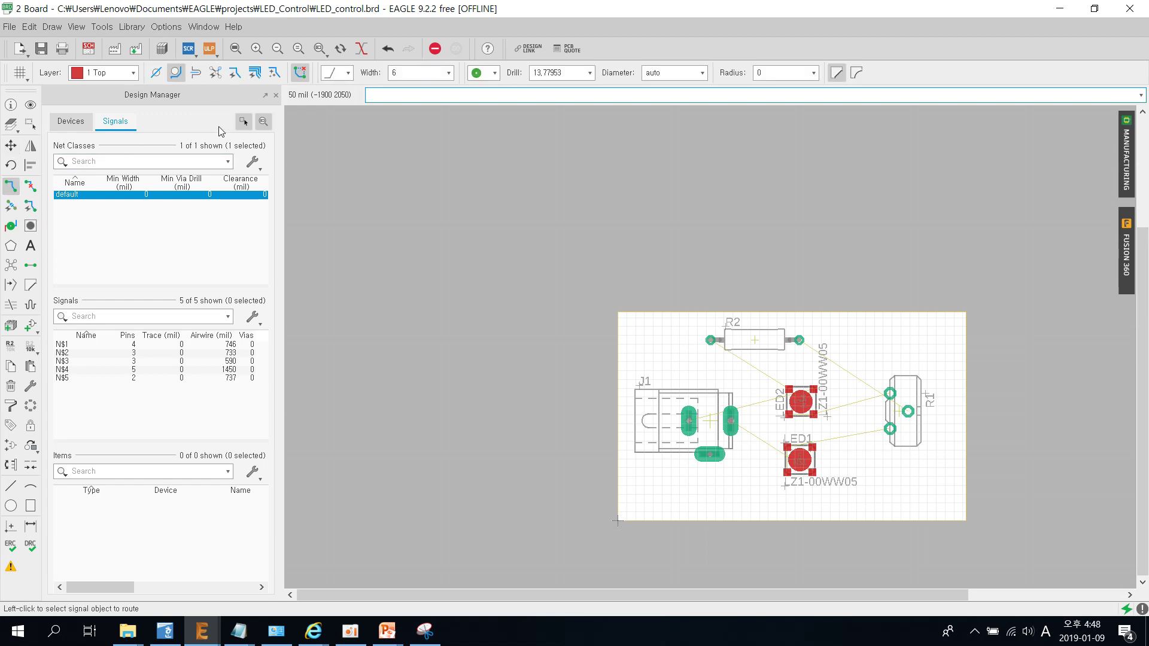
left_click(393, 72)
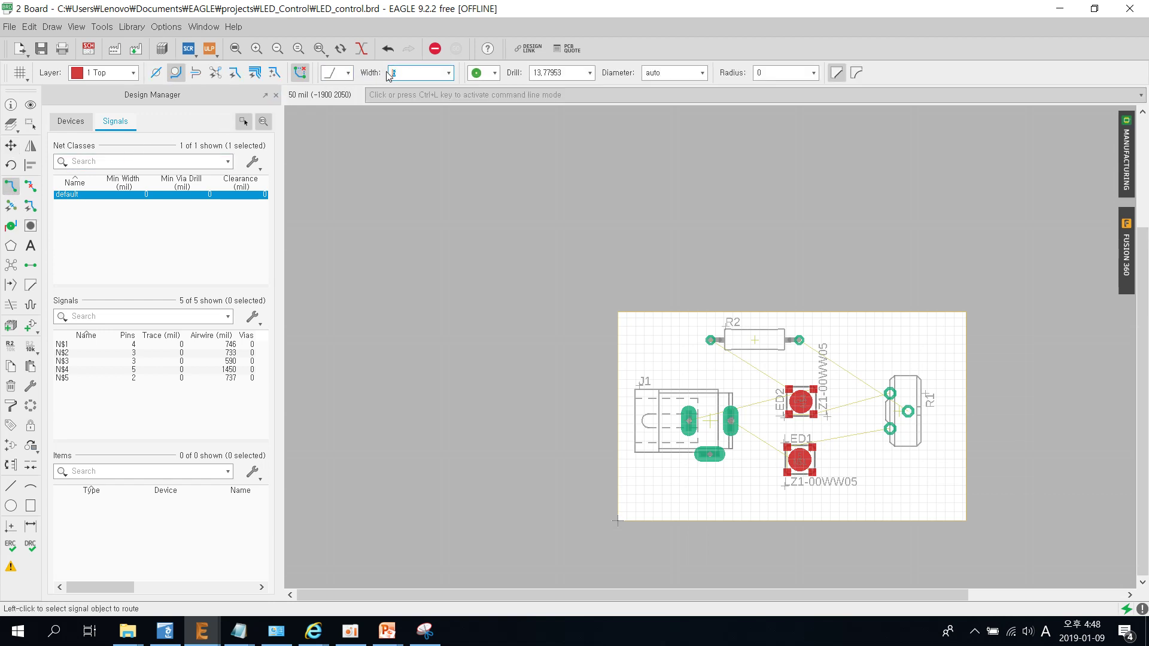
type("3")
type("0")
key("Return")
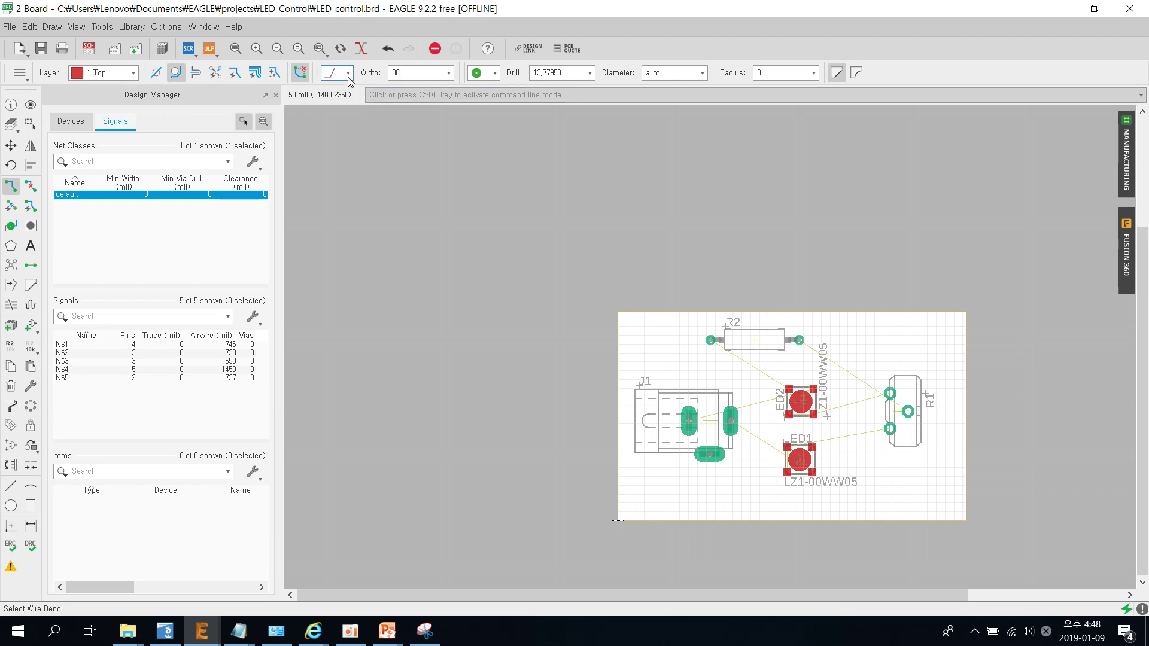
left_click(349, 75)
left_click(345, 86)
left_click(349, 77)
left_click(343, 100)
left_click(348, 73)
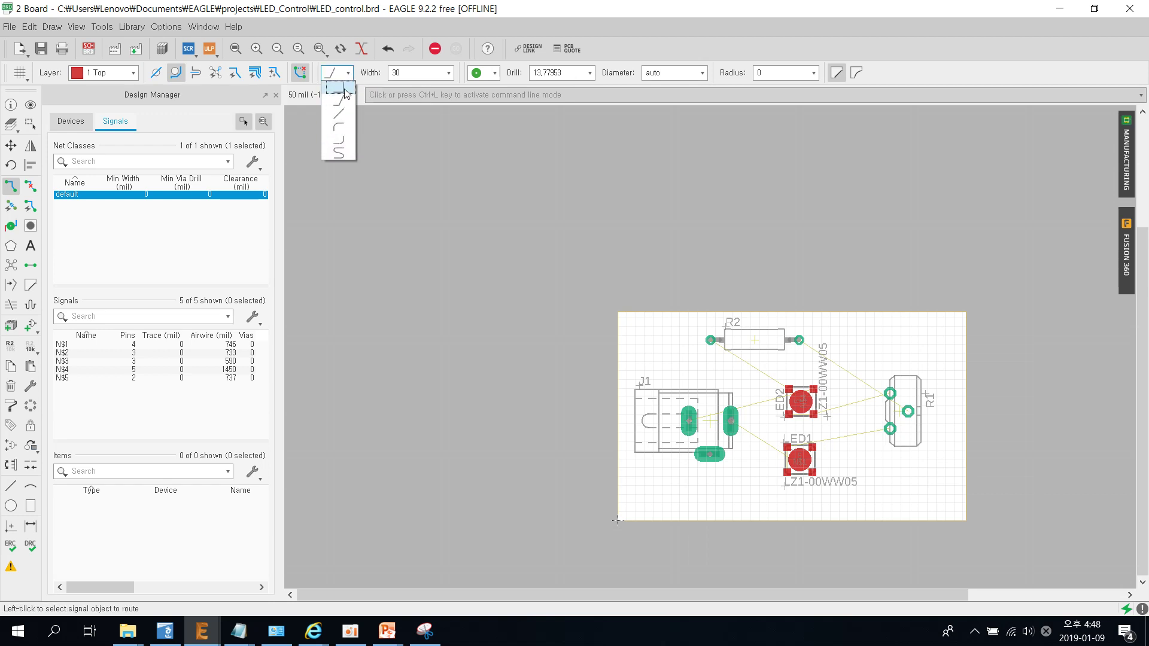
left_click(345, 102)
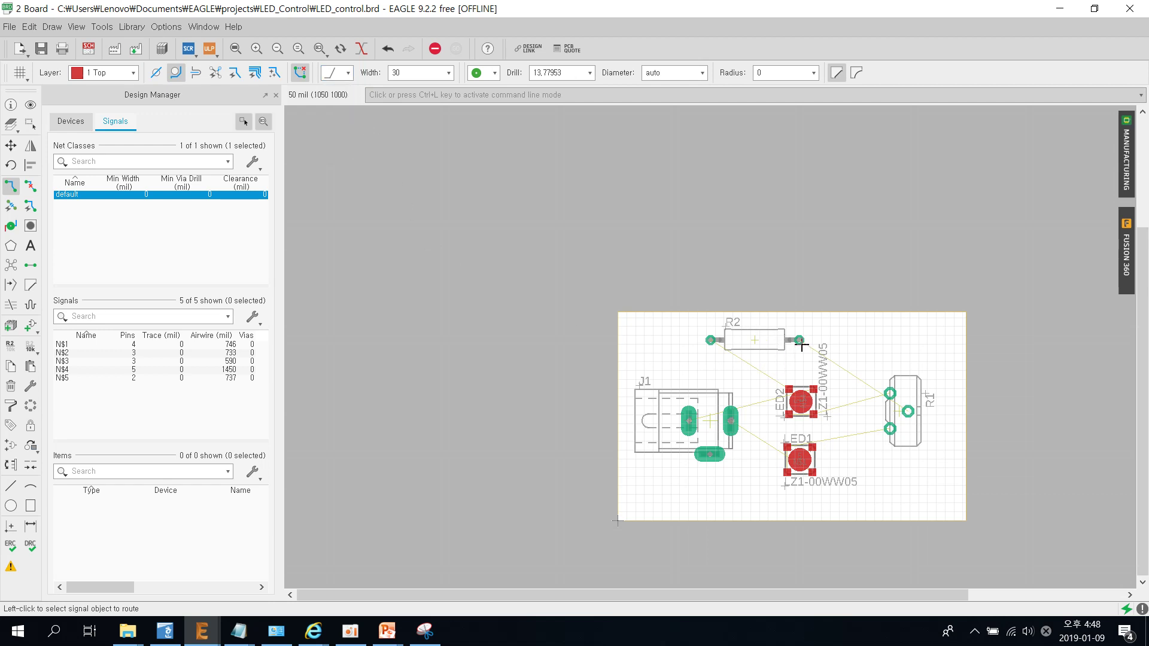
Step: Route traces from R2's right pad to R1 and from R2's left pad to J1
left_click(799, 341)
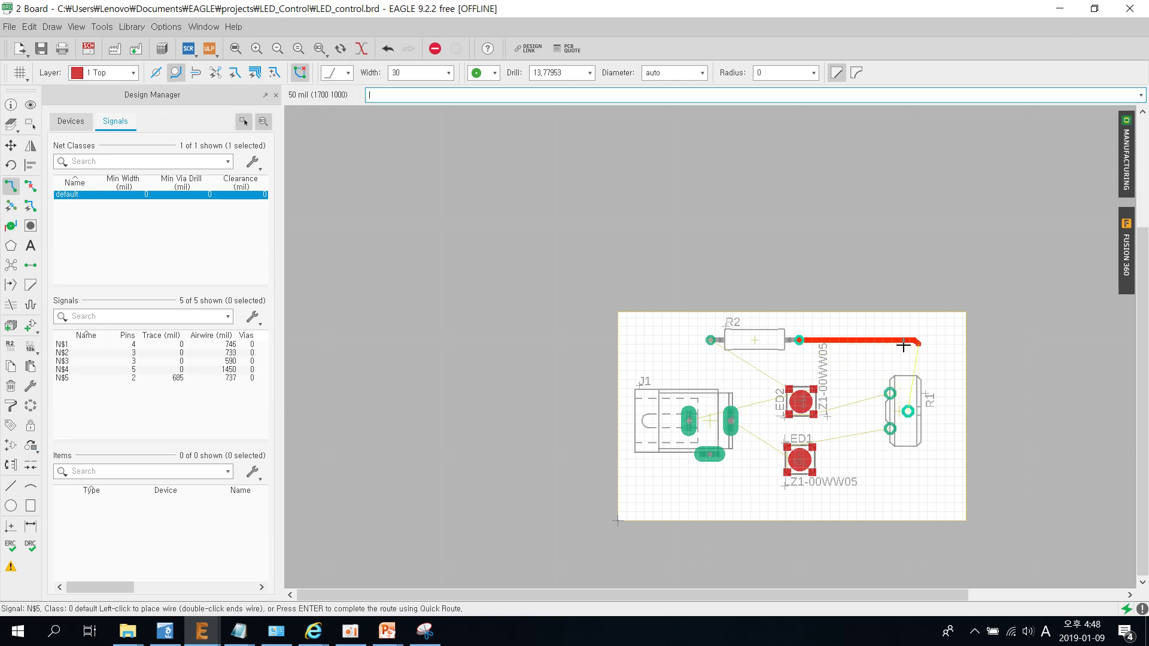
left_click(909, 342)
left_click(909, 412)
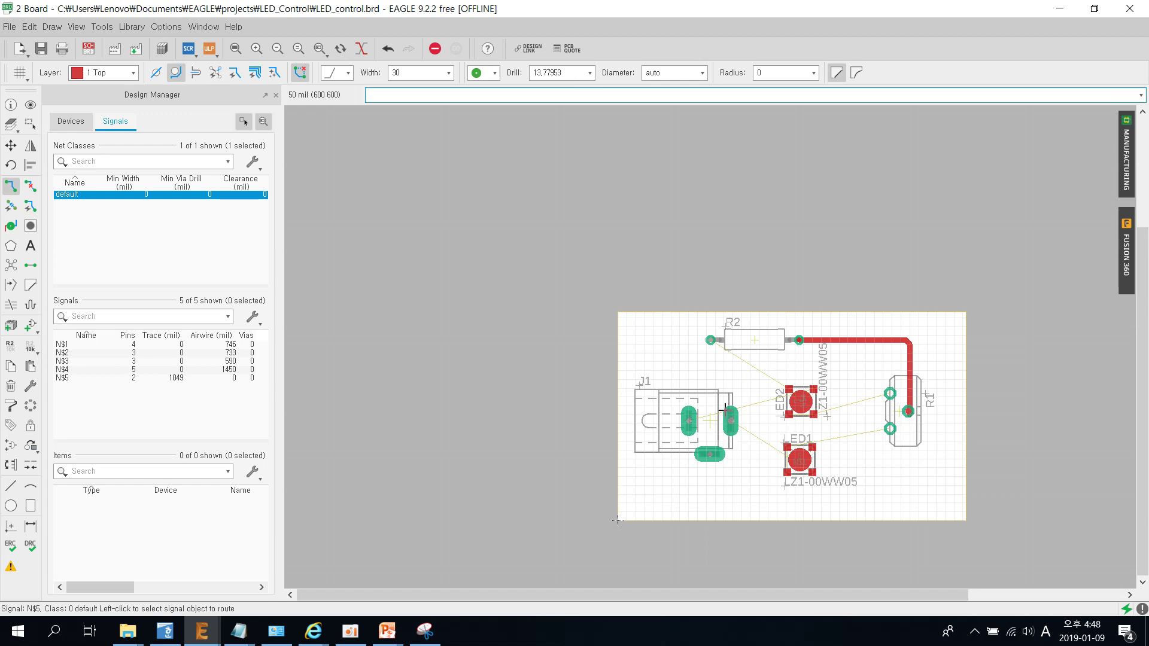
left_click(709, 341)
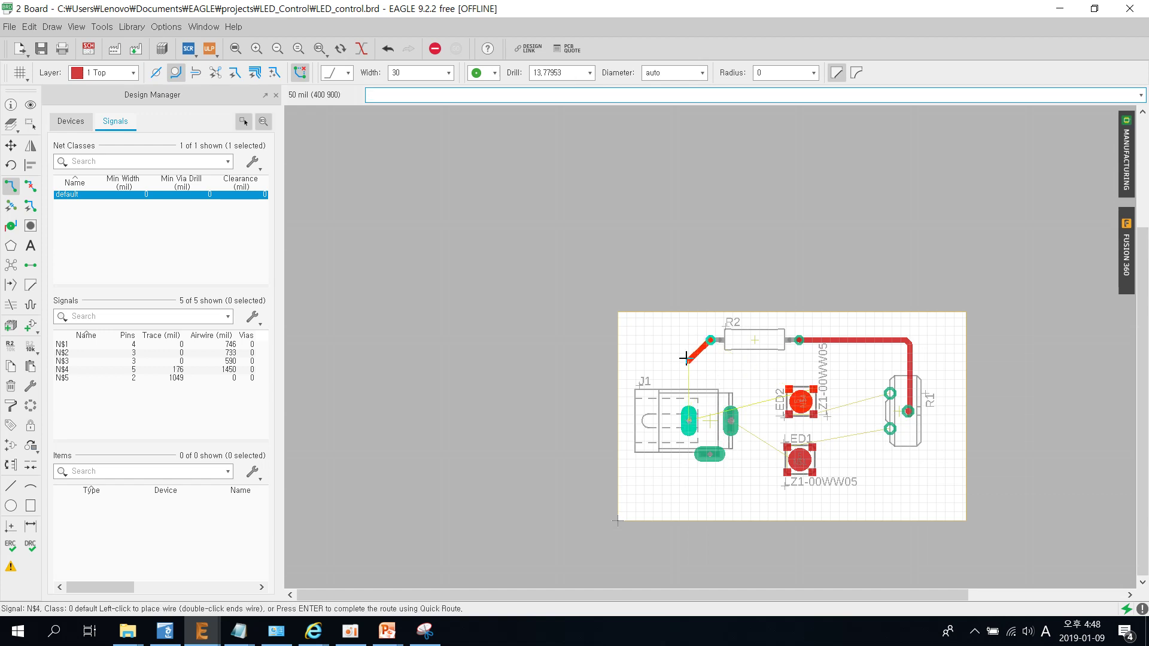
left_click(689, 419)
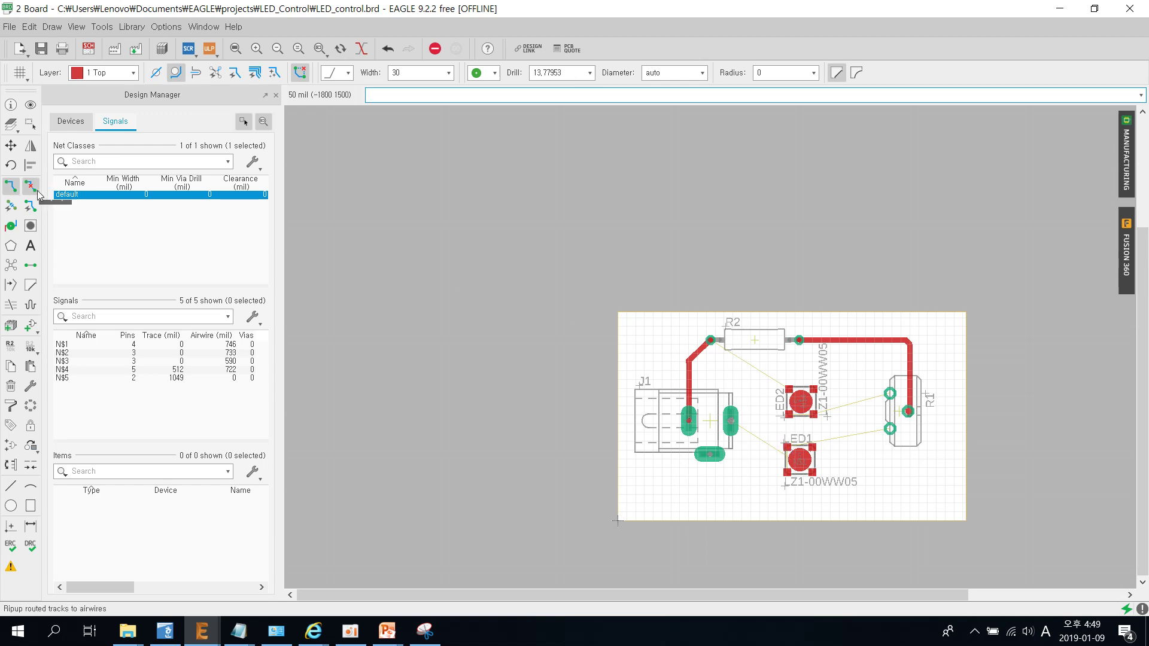
Step: Rotate LED2 180° in place so its label sits on the right
left_click(11, 146)
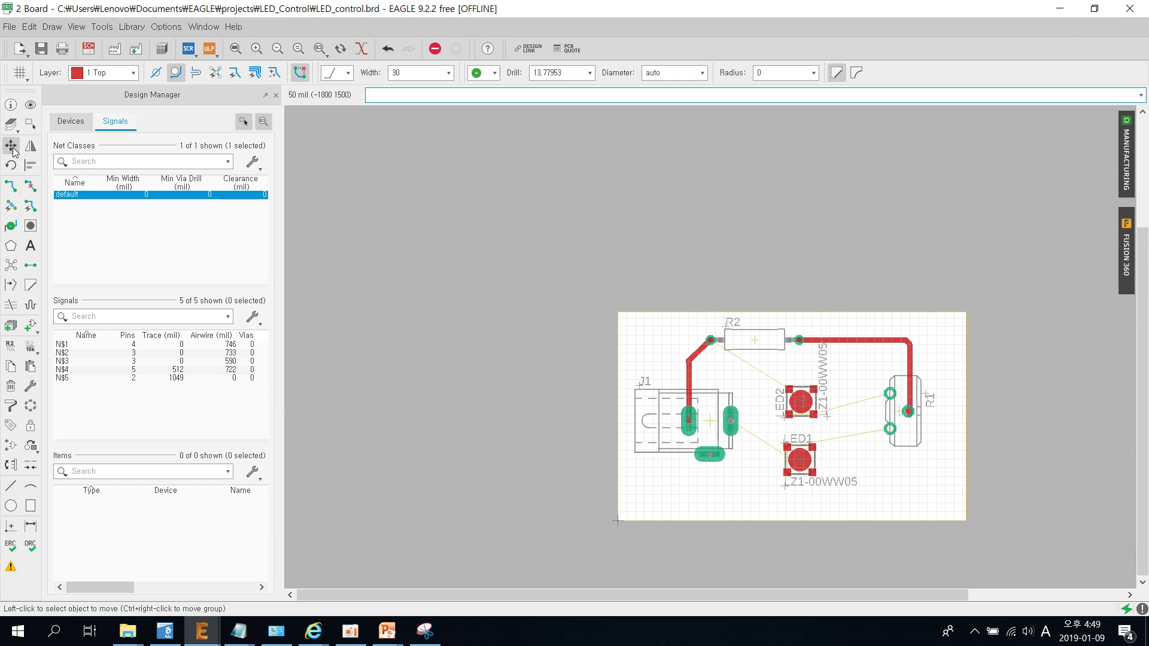
left_click(801, 422)
right_click(801, 402)
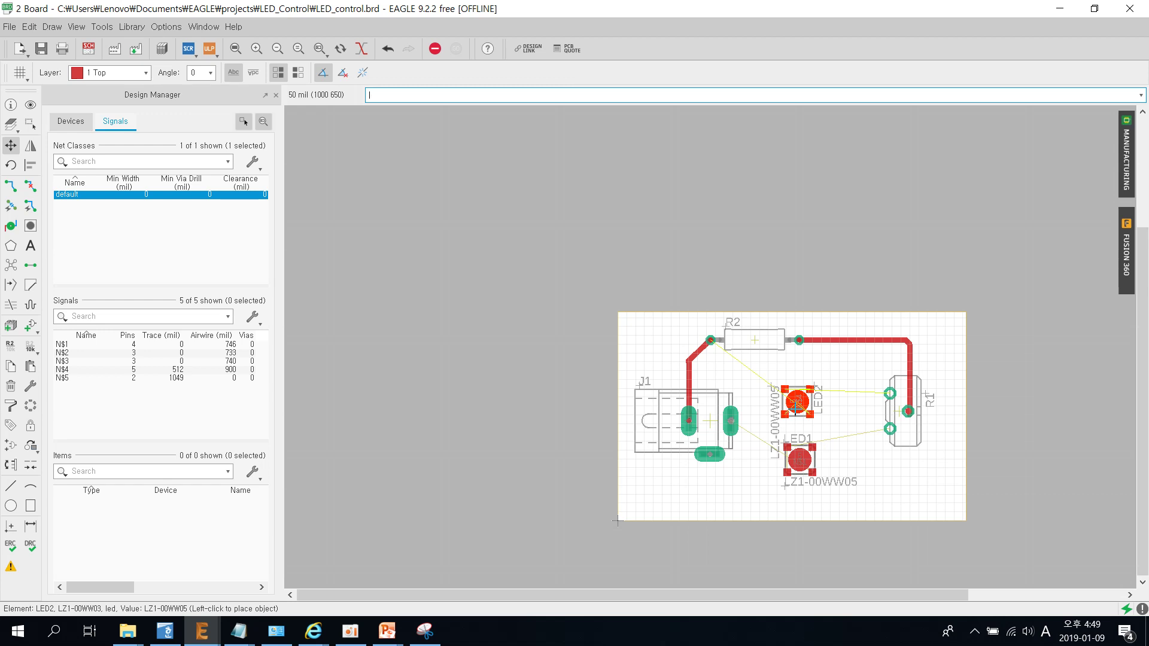
left_click(796, 405)
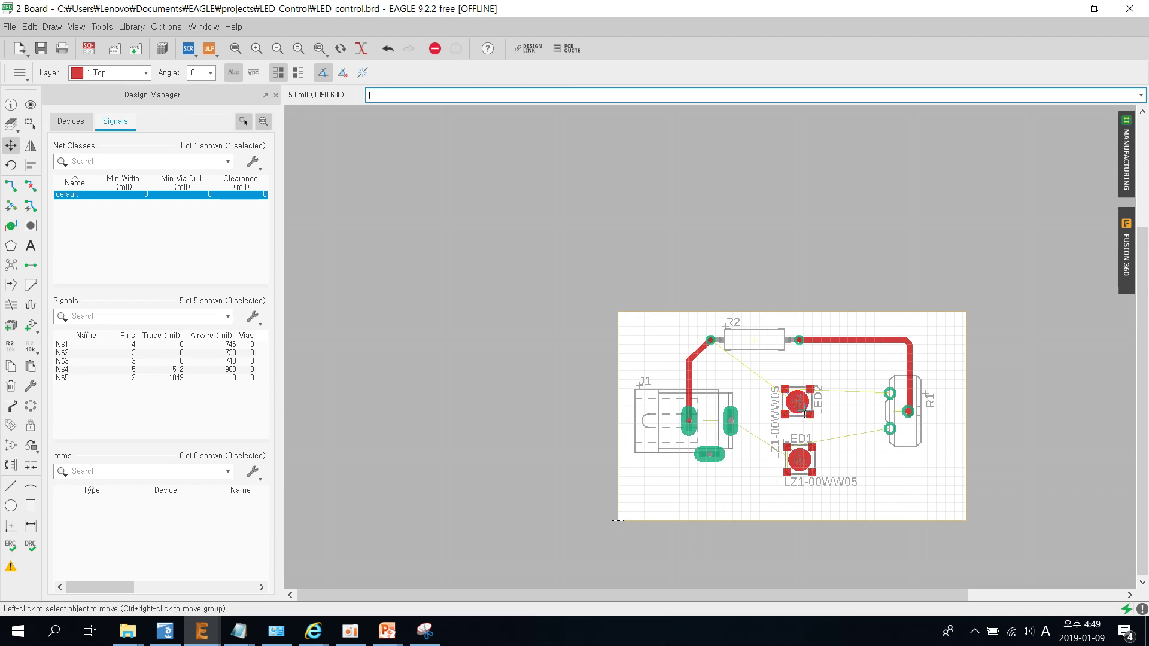
scroll(776, 437, "up", 3)
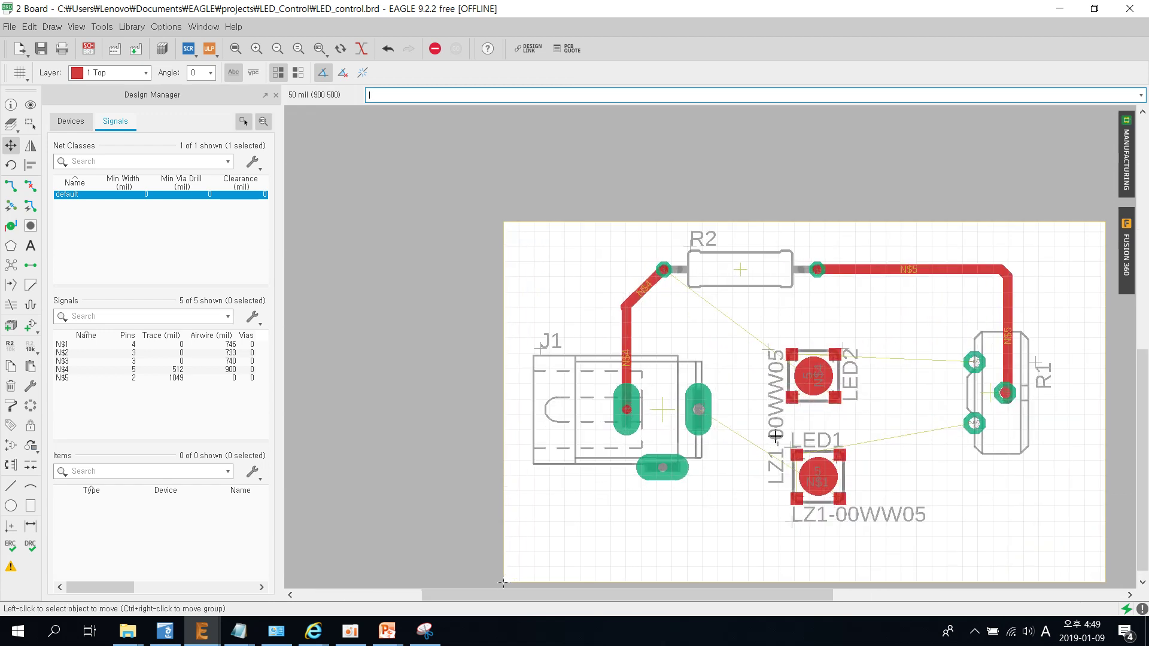
scroll(775, 436, "up", 2)
scroll(775, 435, "down", 2)
scroll(775, 436, "down", 1)
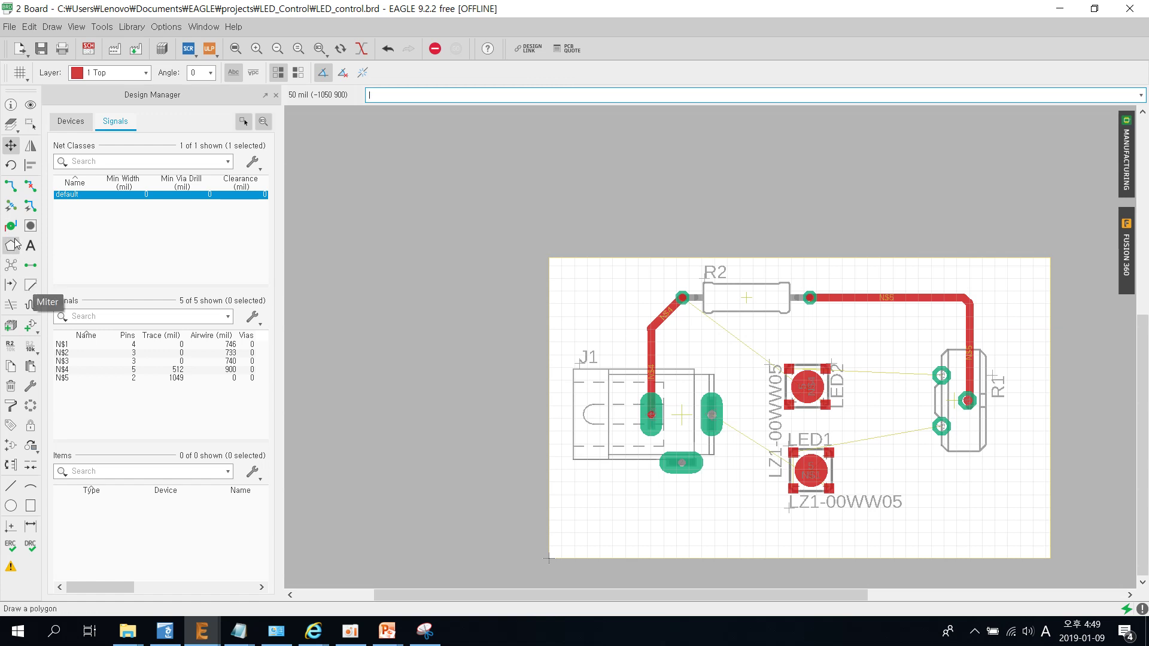
Step: Route N$1 from J1 to LED1 and between LED1's pads, then start N$2 at R1
left_click(11, 190)
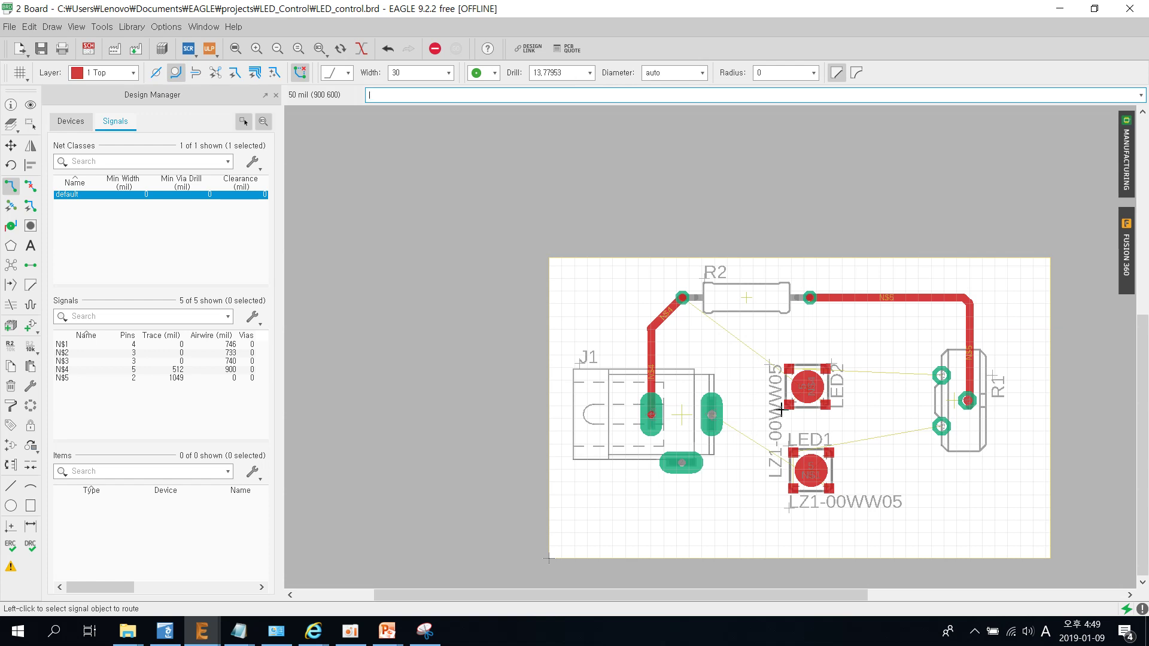
left_click(723, 421)
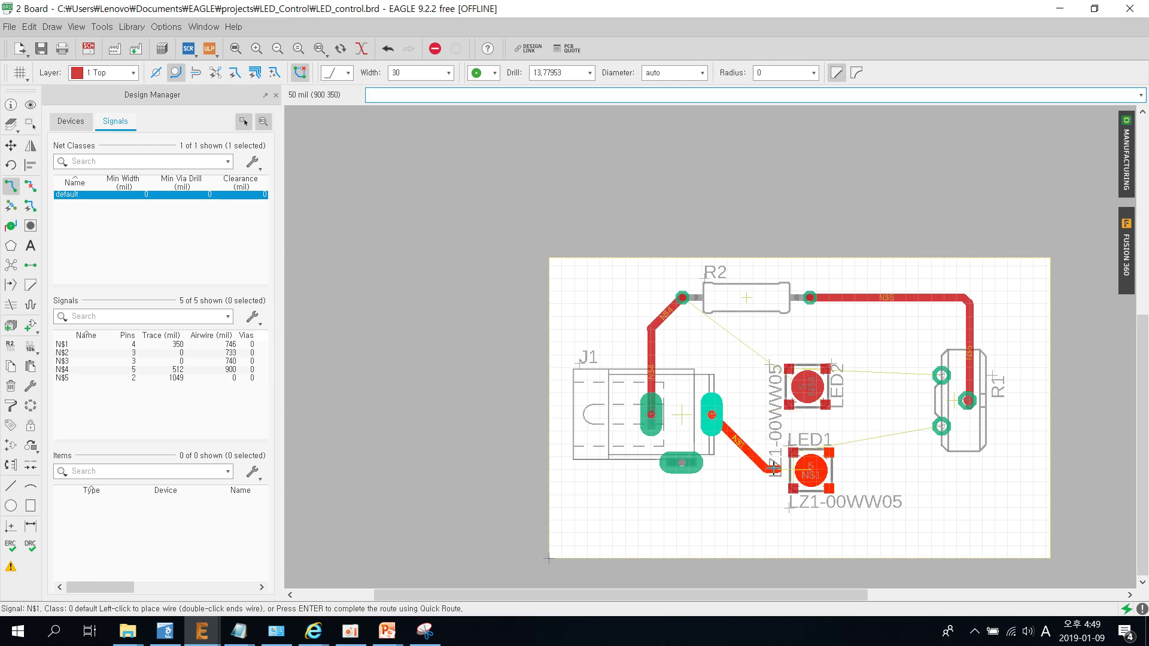
left_click(805, 470)
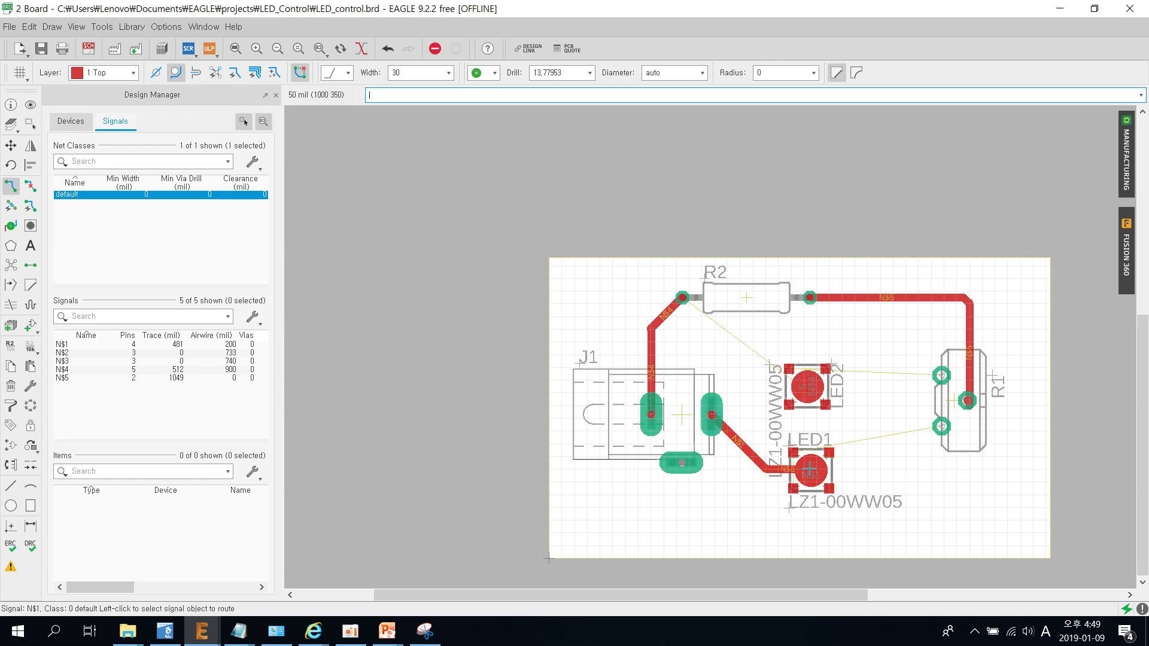
left_click(833, 449)
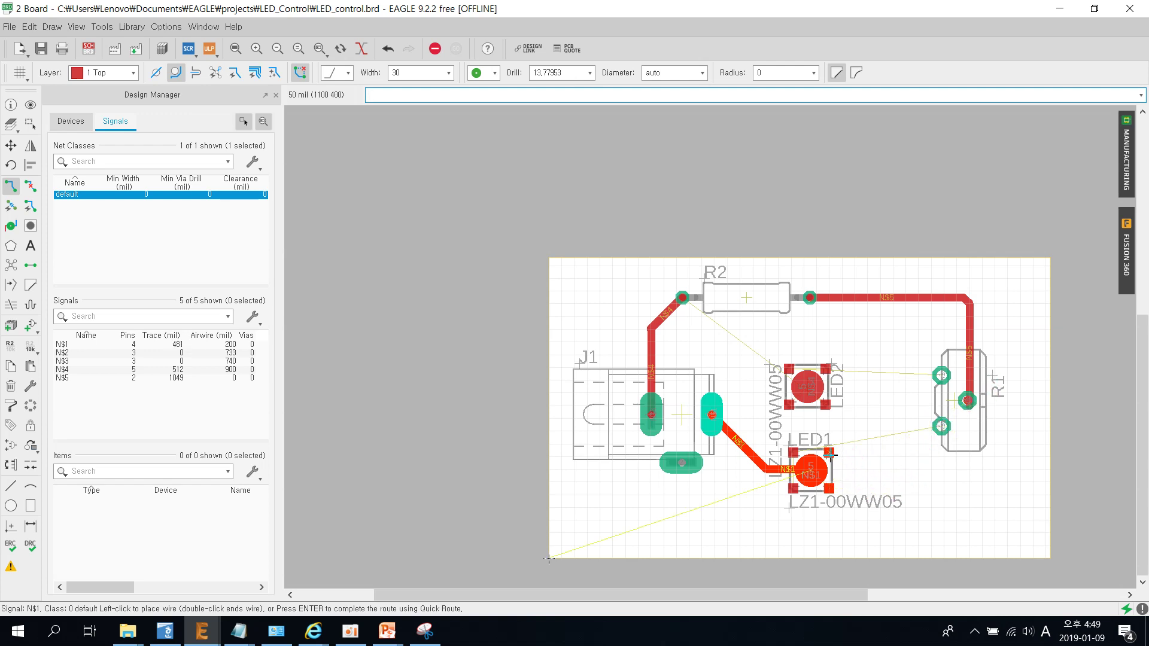
left_click(815, 479)
left_click(829, 489)
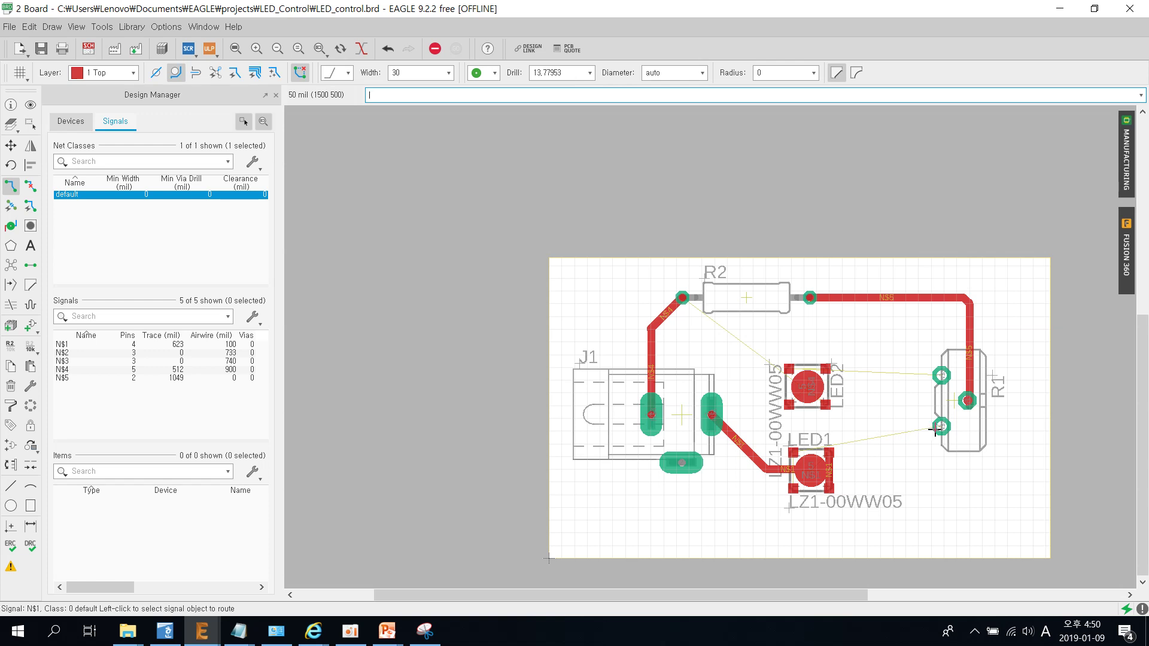
left_click(935, 430)
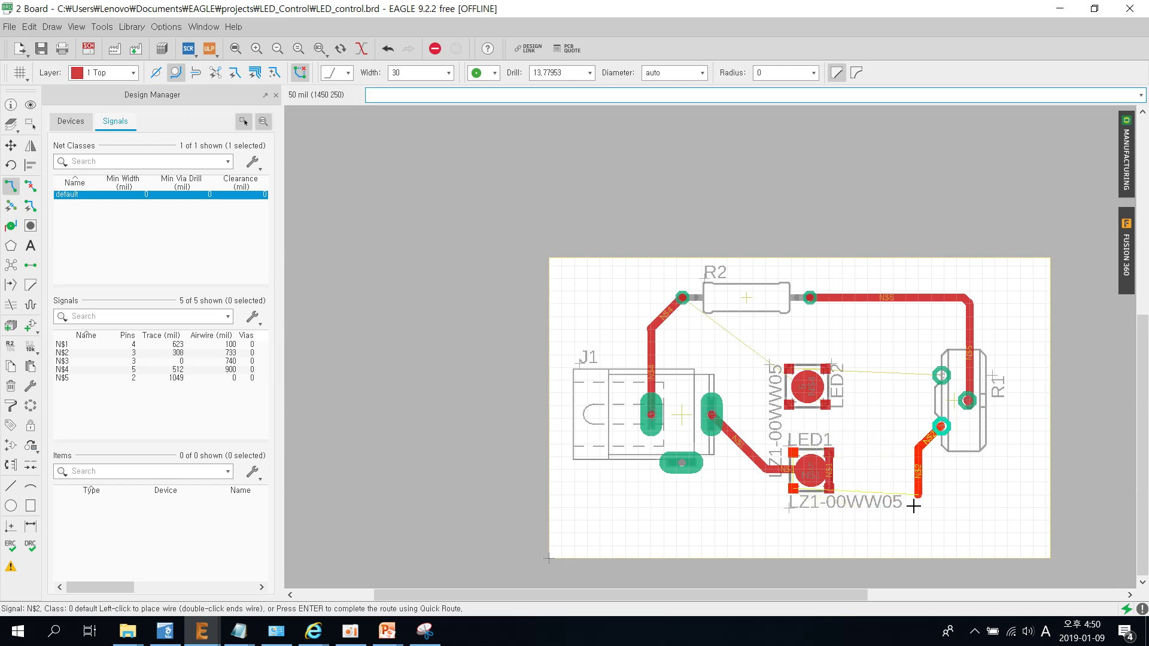
Step: Finish the N$2 trace from R1 on LED1's pad with a bend below LED1
left_click(849, 512)
left_click(794, 490)
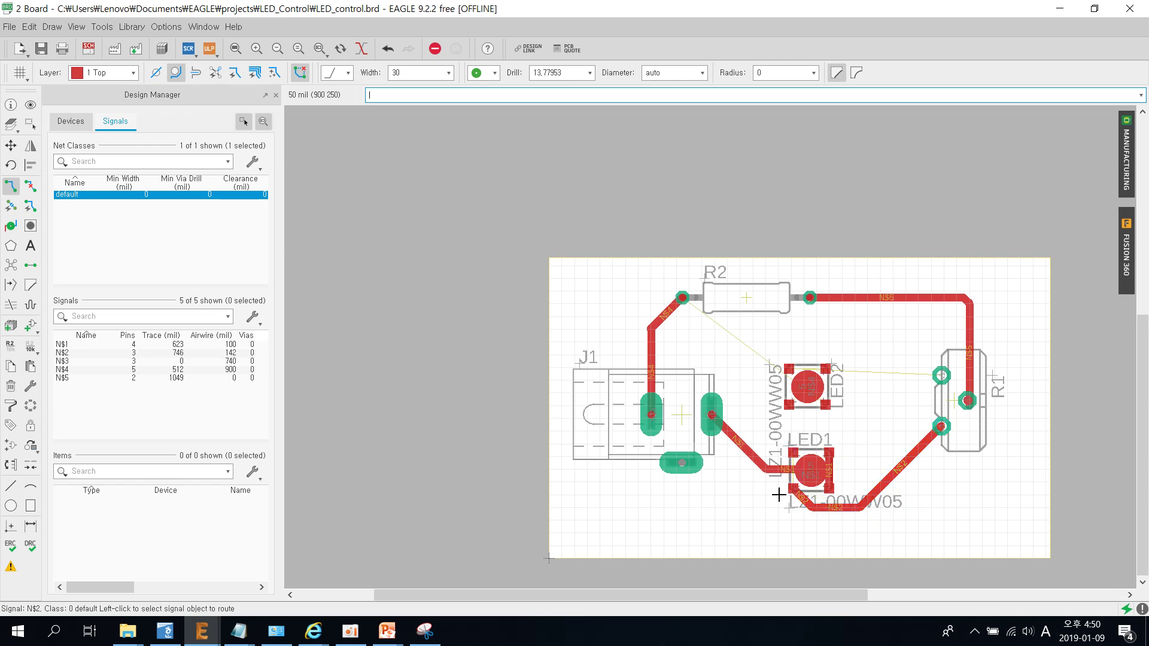
scroll(784, 489, "up", 3)
scroll(784, 488, "up", 2)
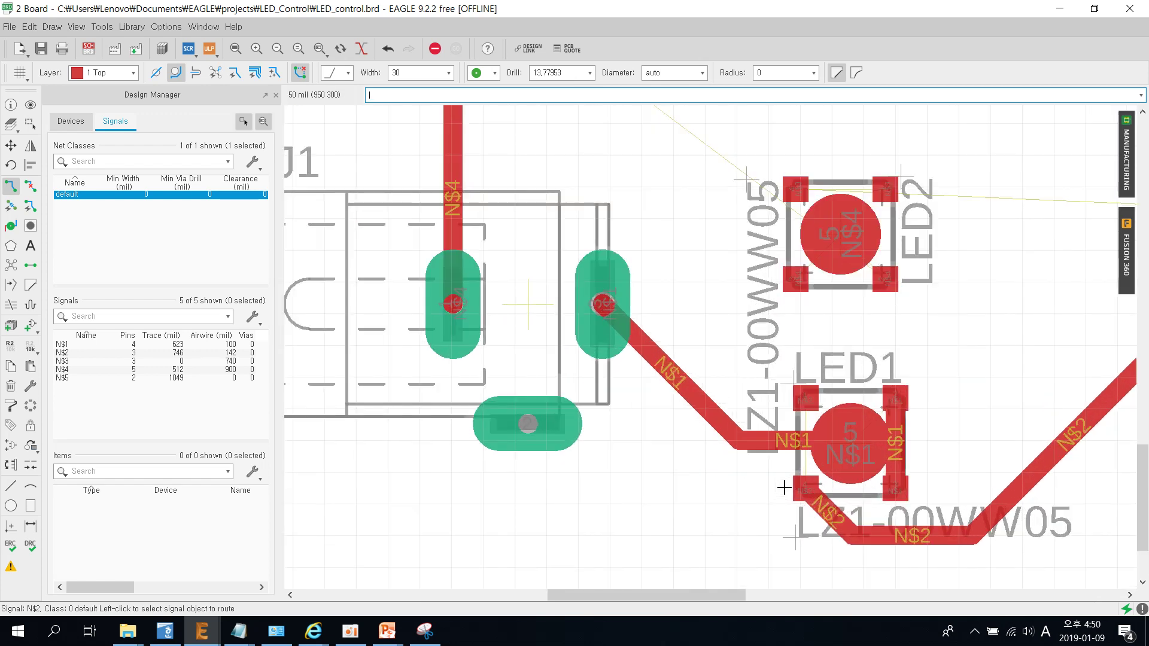
scroll(784, 488, "down", 2)
scroll(783, 487, "down", 1)
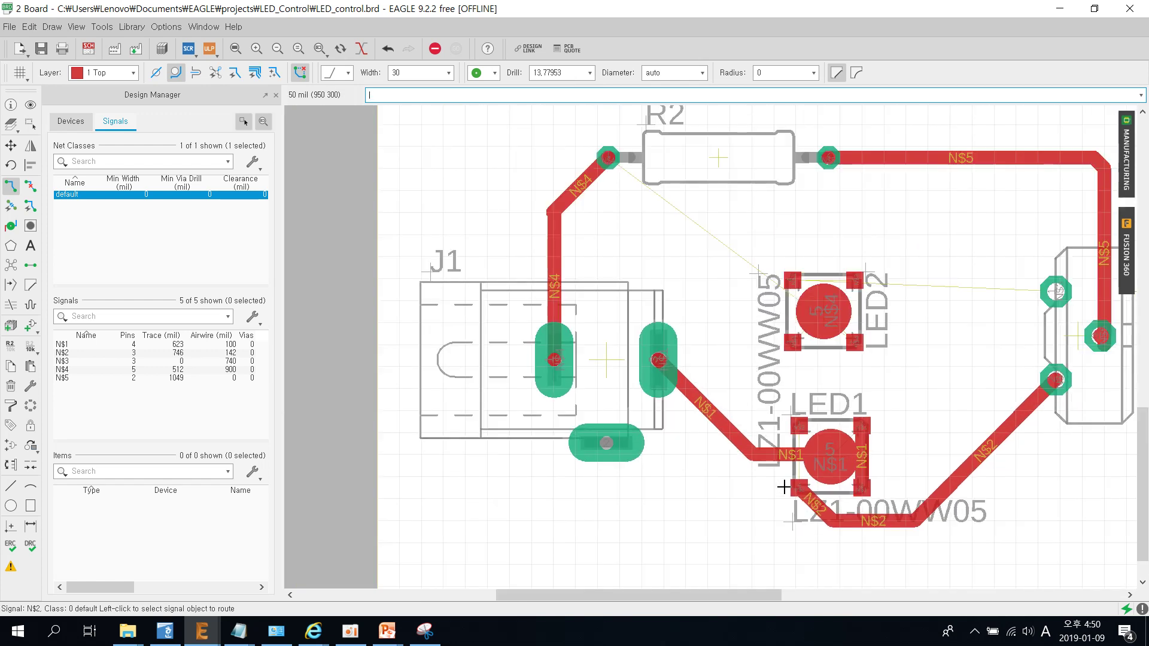
scroll(784, 488, "down", 1)
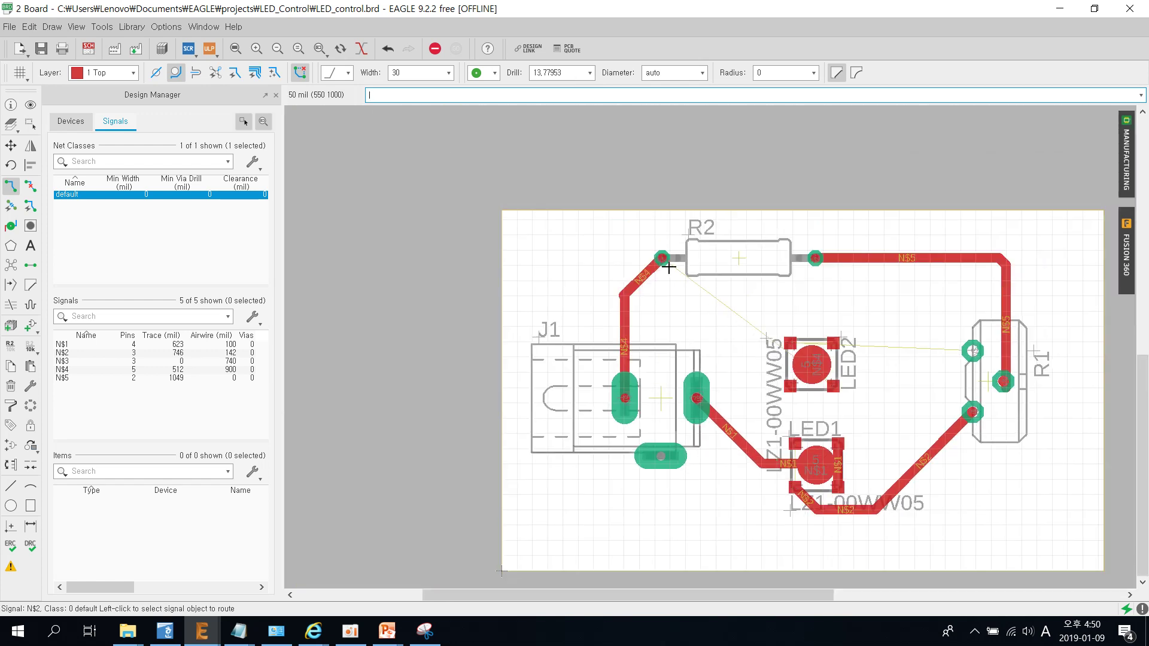
Step: Route N$4 from the R2 pad to LED2 and N$3 from LED2 to R1
left_click(669, 267)
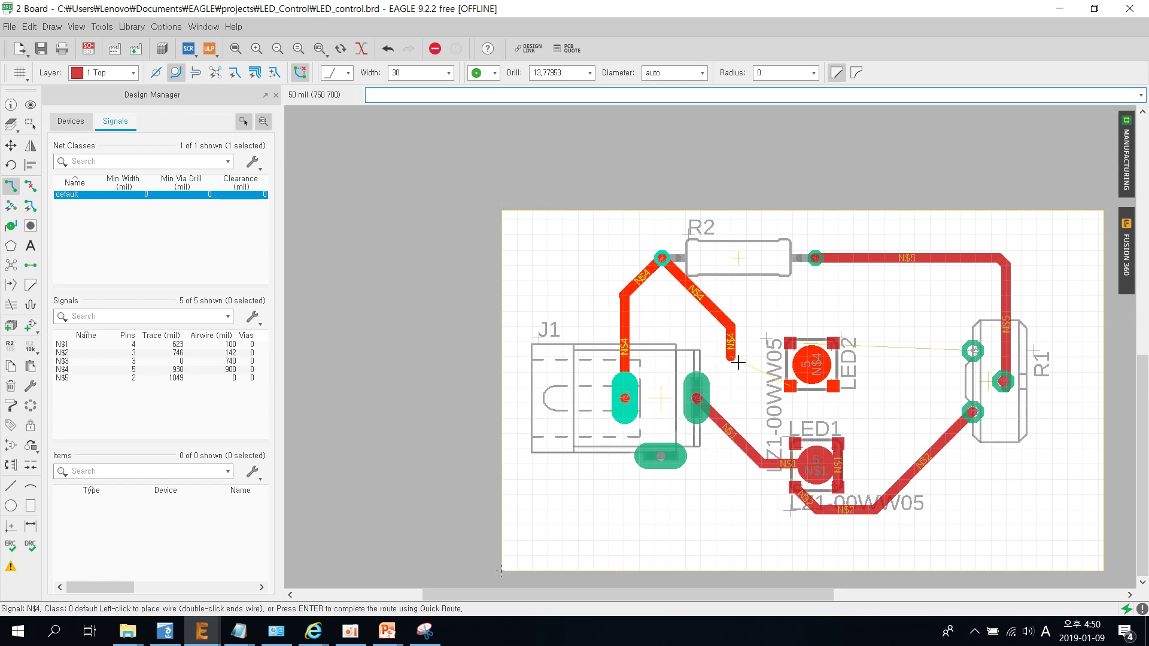
left_click(789, 386)
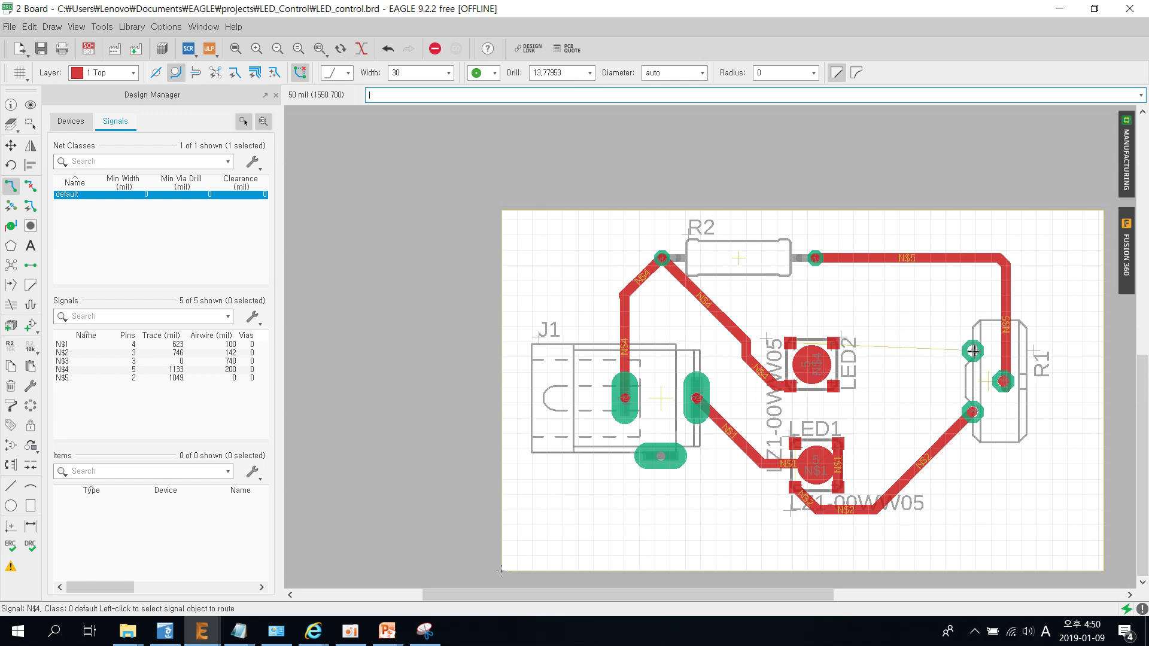
left_click(841, 346)
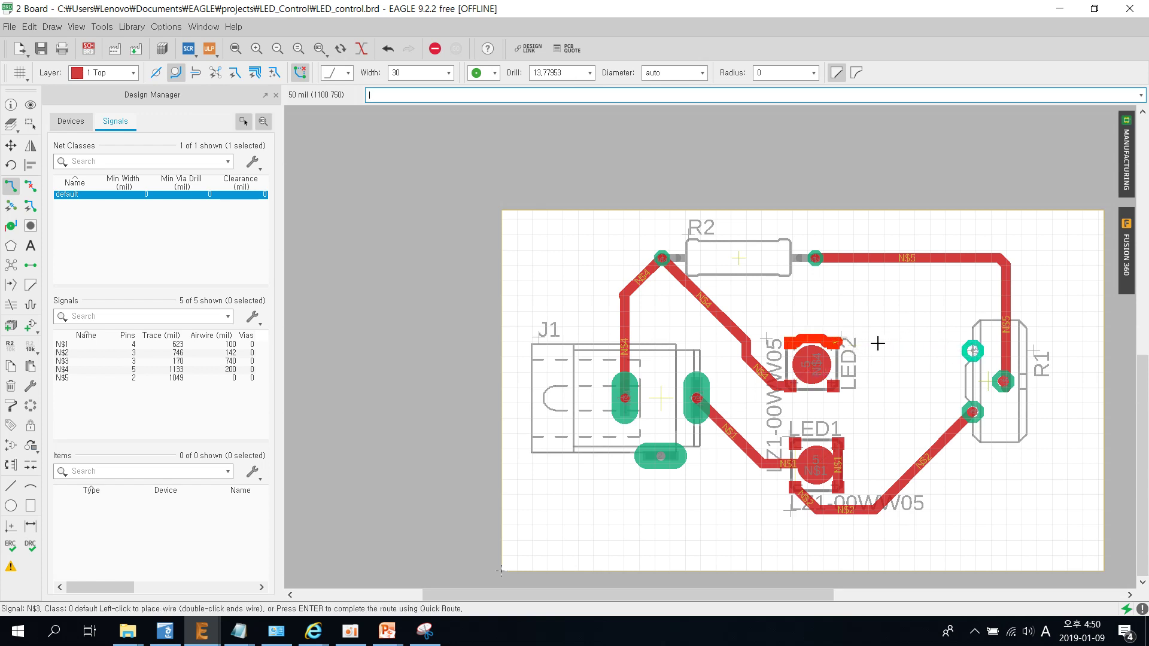
left_click(973, 353)
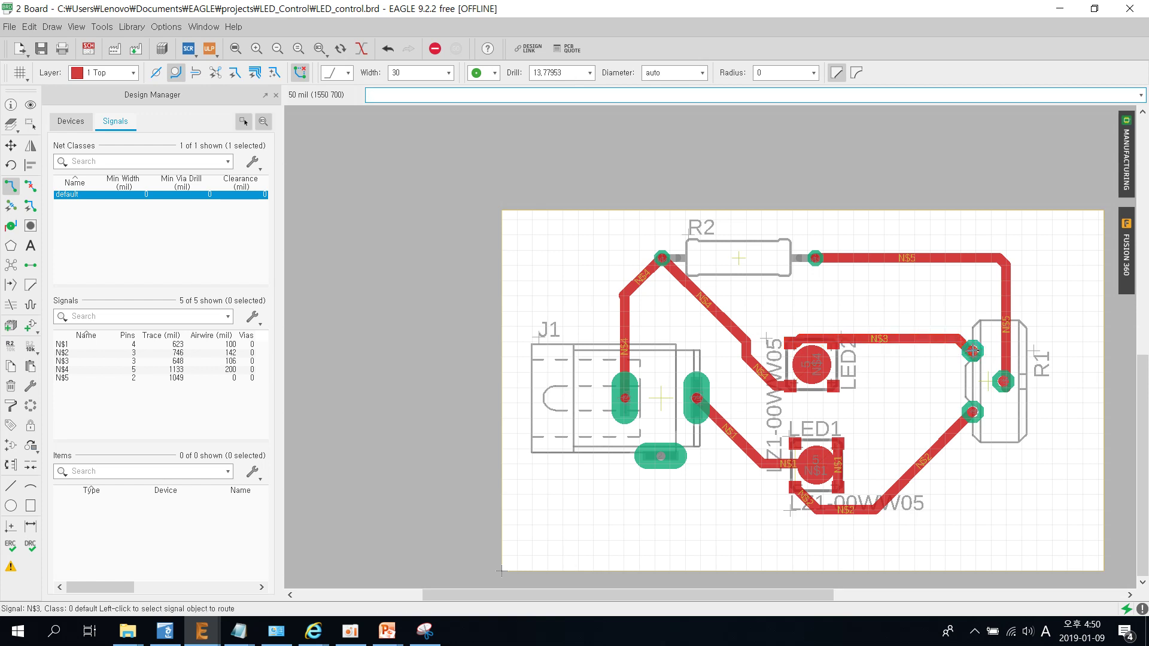
scroll(831, 396, "up", 2)
scroll(840, 399, "up", 1)
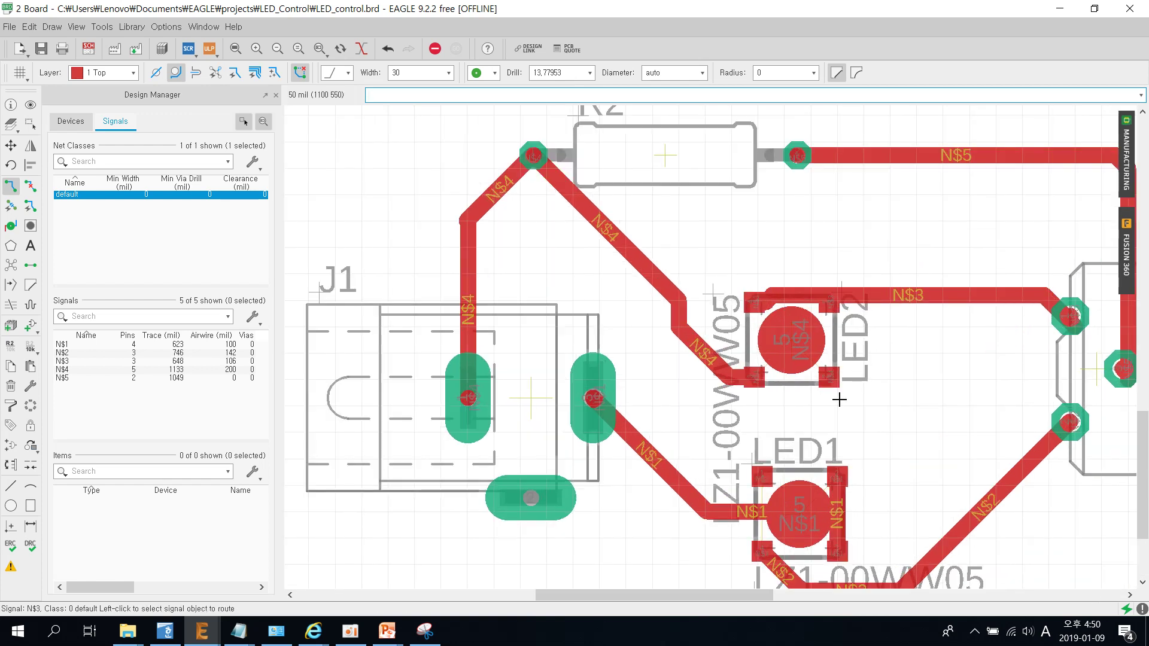
scroll(839, 399, "down", 2)
scroll(837, 398, "down", 1)
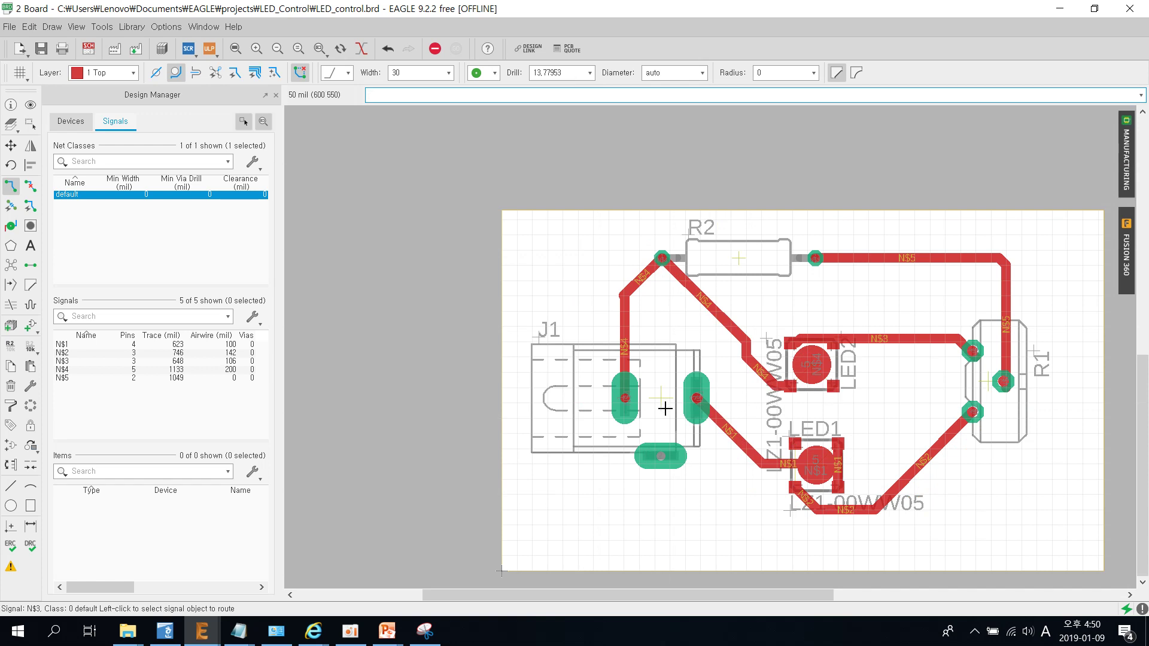
Step: Run the DRC and show the first of five airwire errors, located at LED1
left_click(32, 547)
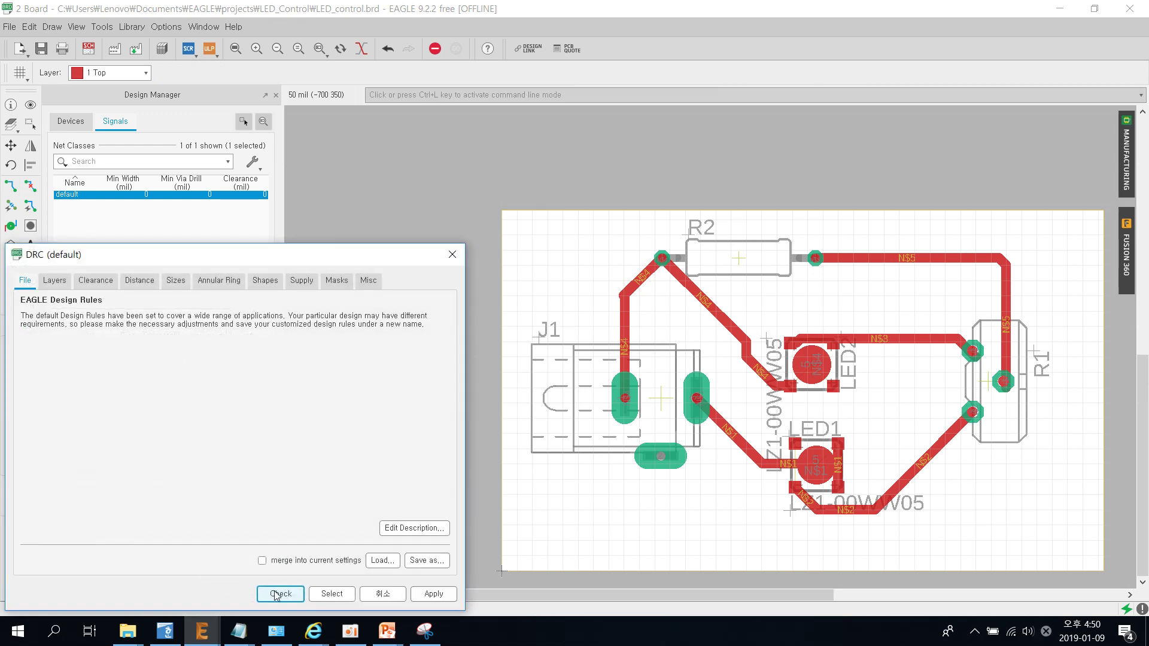
left_click(277, 594)
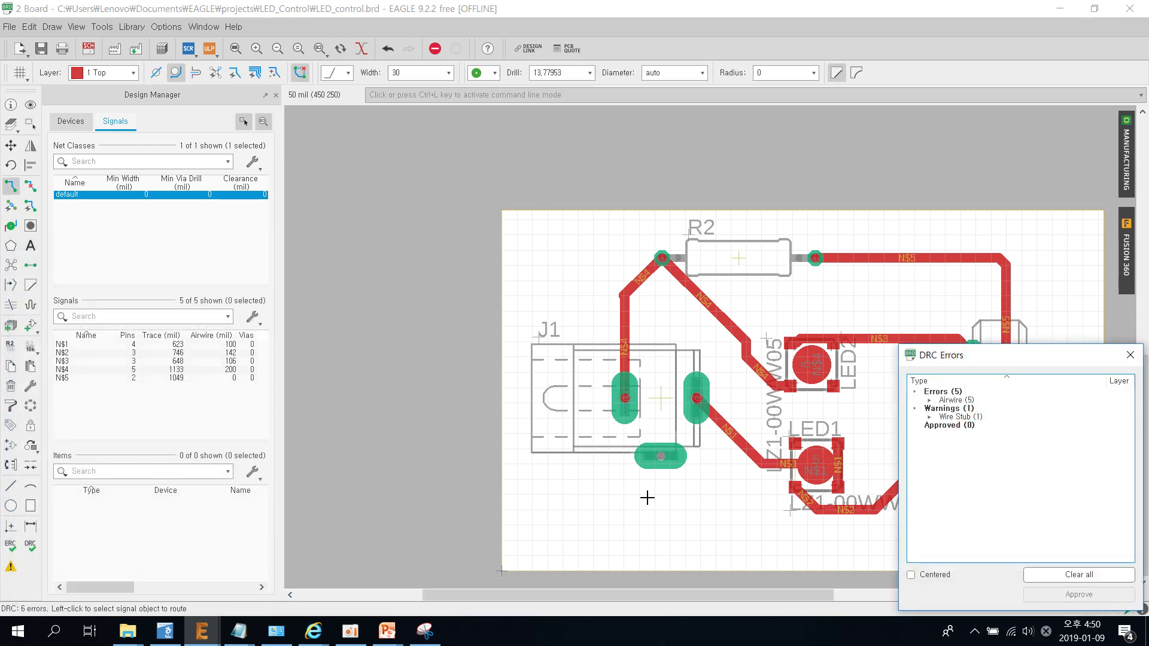
left_click(929, 399)
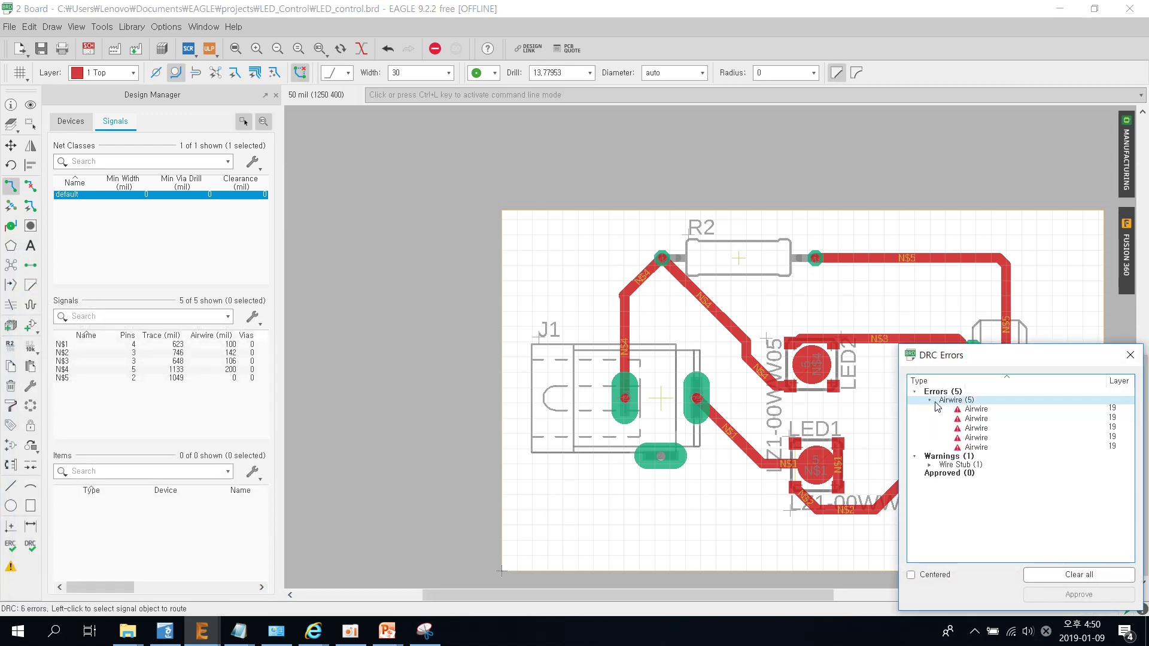
left_click(971, 410)
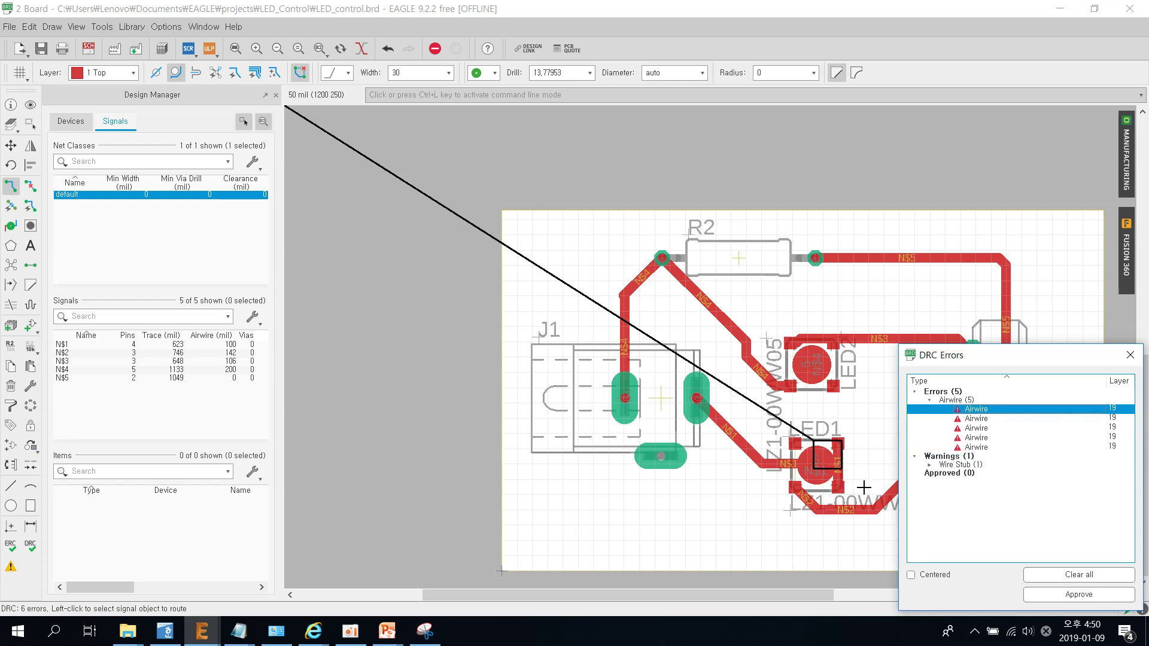
scroll(855, 512, "up", 2)
scroll(852, 506, "up", 3)
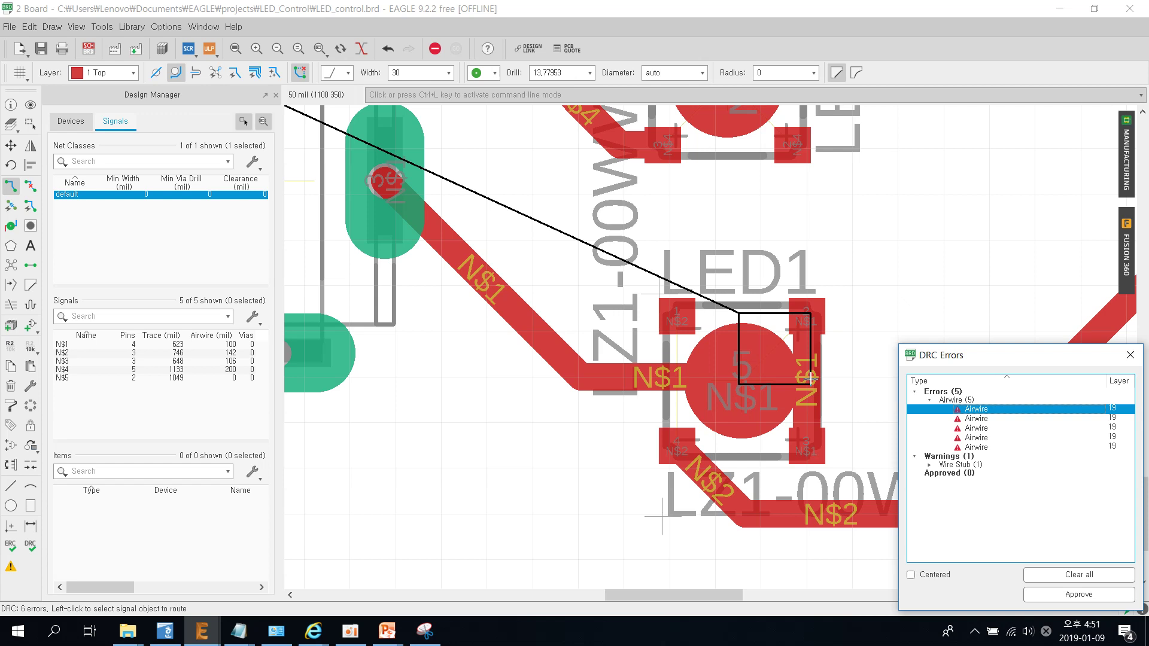
scroll(846, 403, "up", 2)
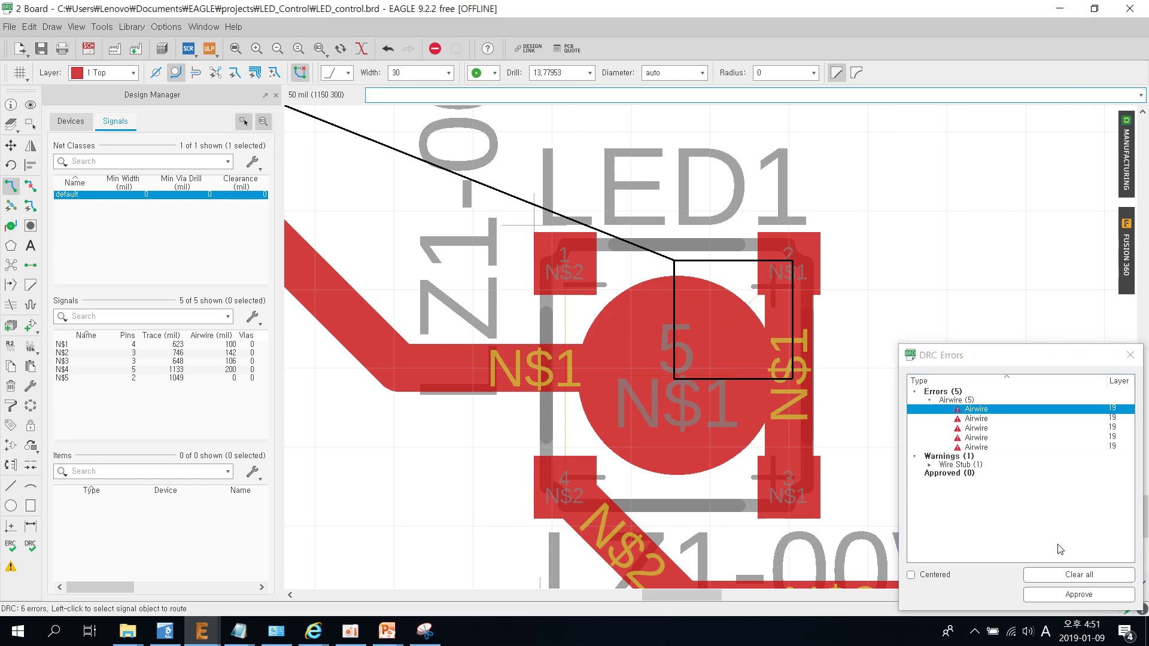
Step: Close the DRC list and route N$1 from LED1 pad 2 to pad 5
left_click(1128, 357)
left_click(769, 287)
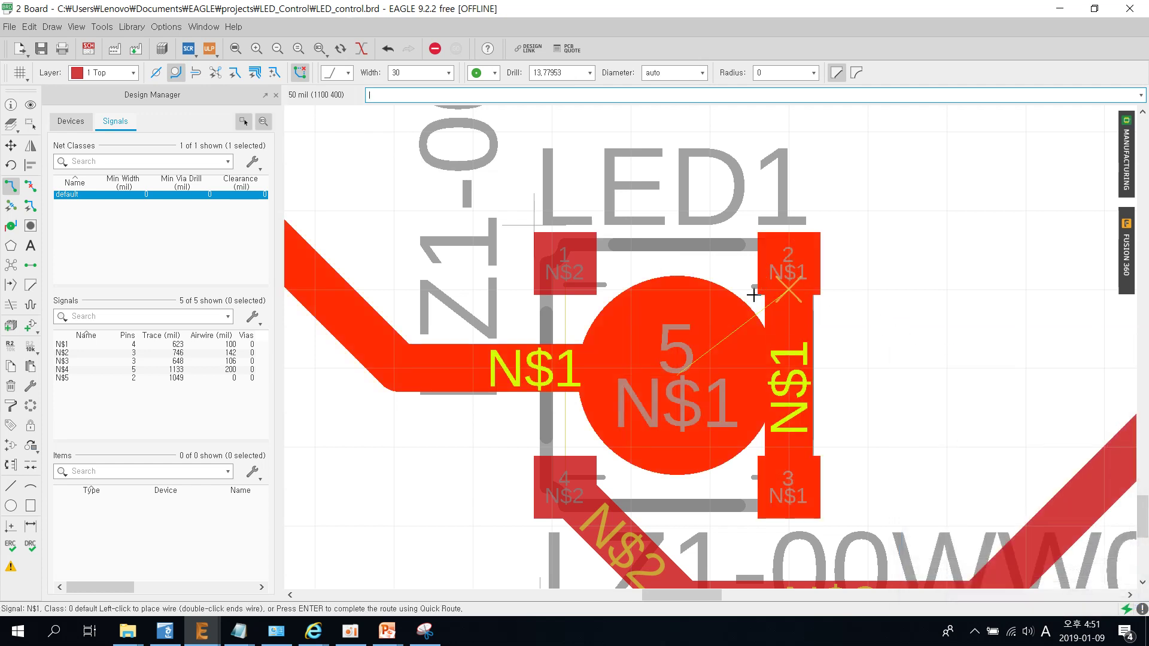
left_click(724, 327)
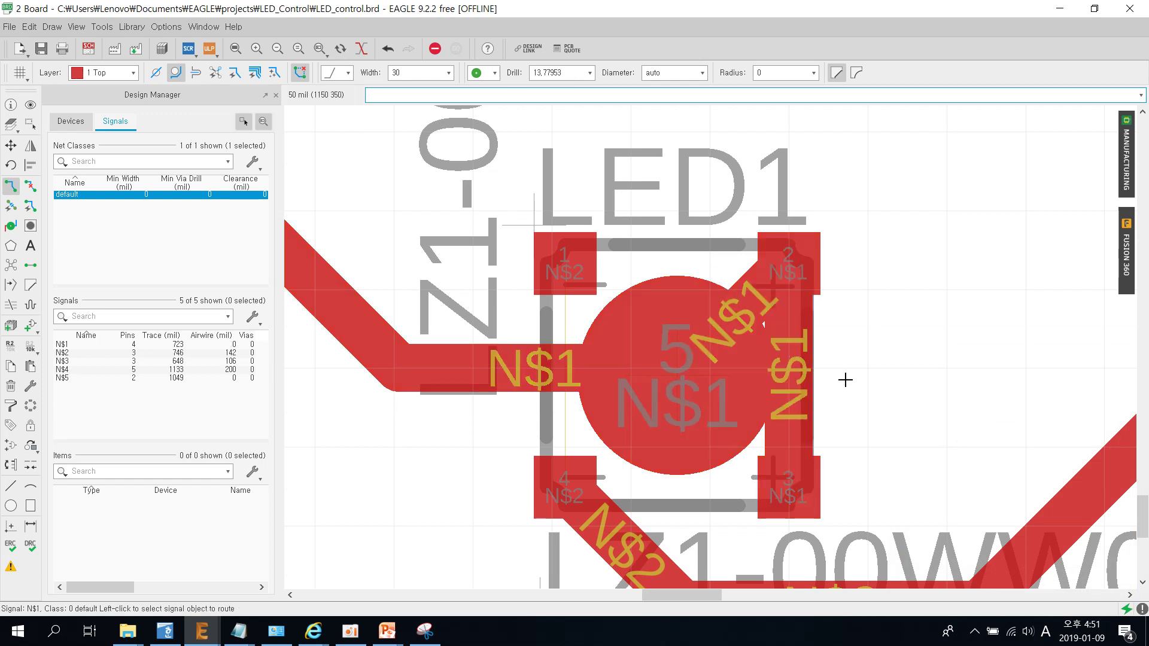
Step: Rerun the design rule check and view the first two remaining airwire errors
left_click(30, 549)
left_click(270, 589)
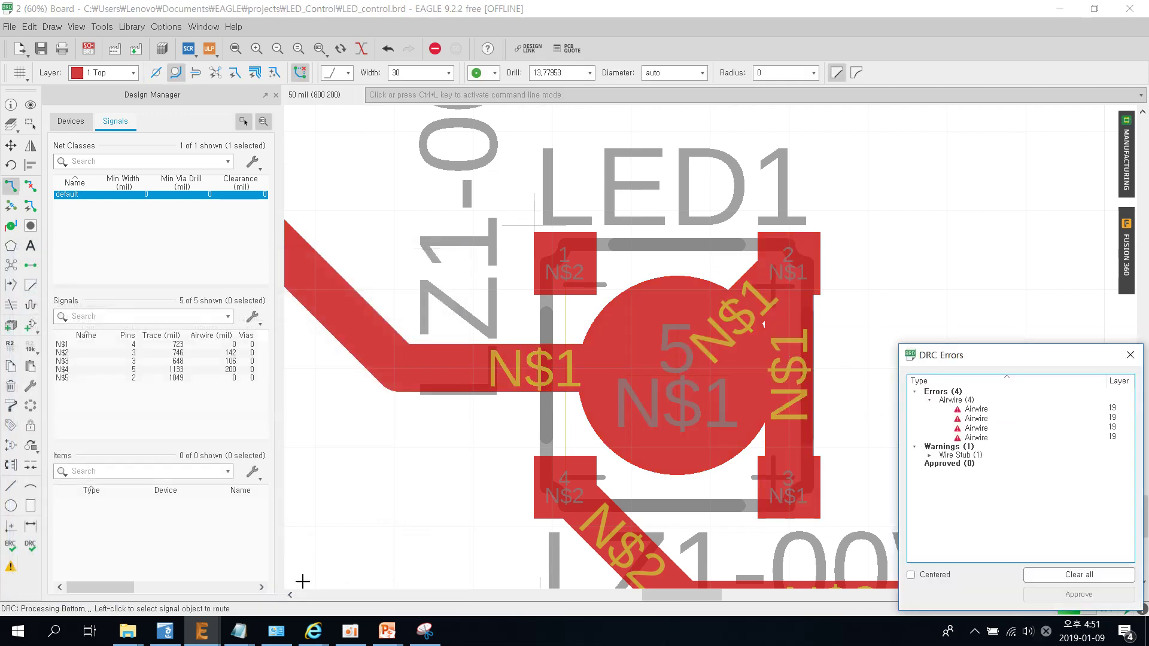
left_click(973, 410)
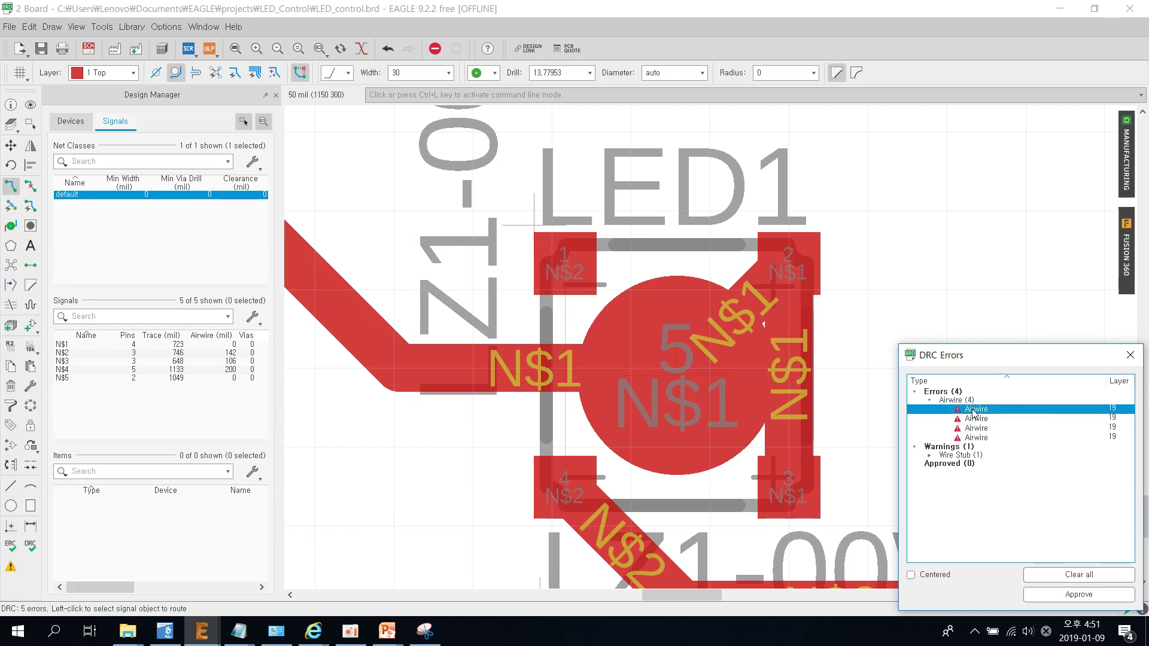
left_click(974, 411)
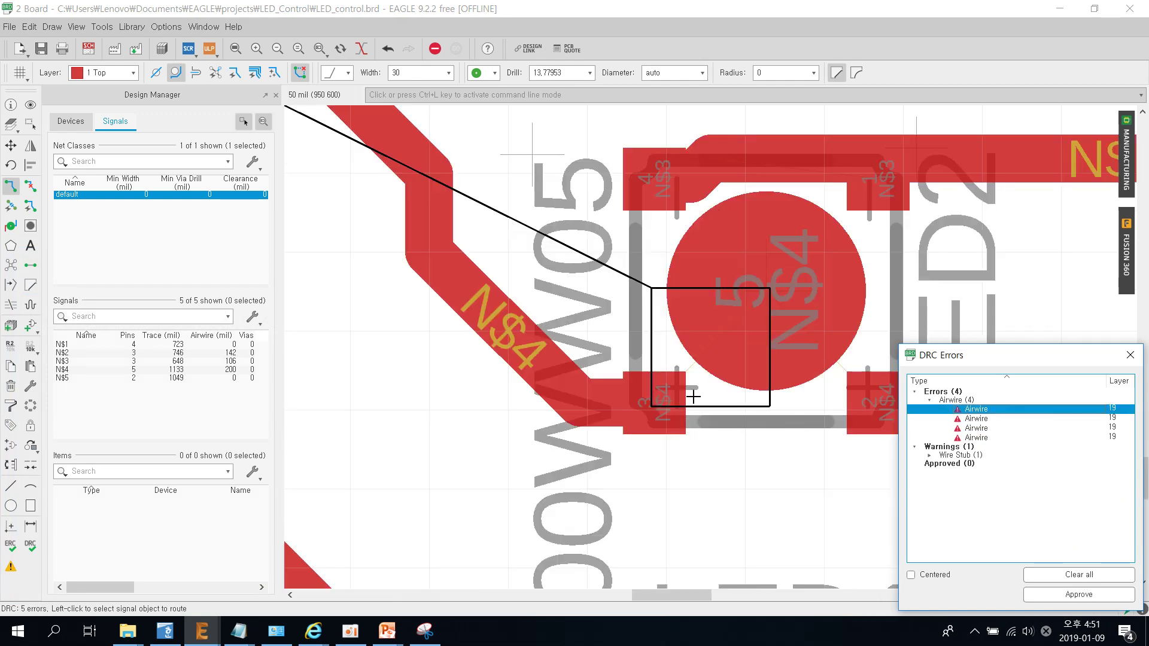
left_click(974, 419)
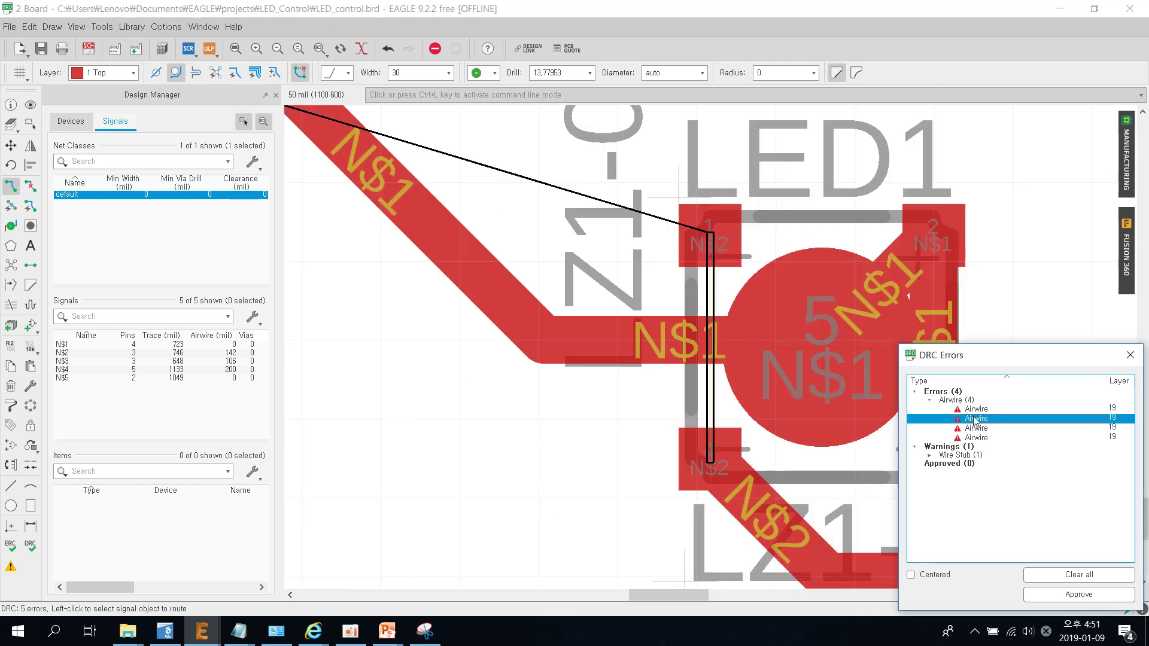
scroll(811, 447, "down", 2)
scroll(811, 447, "down", 2)
scroll(811, 447, "down", 1)
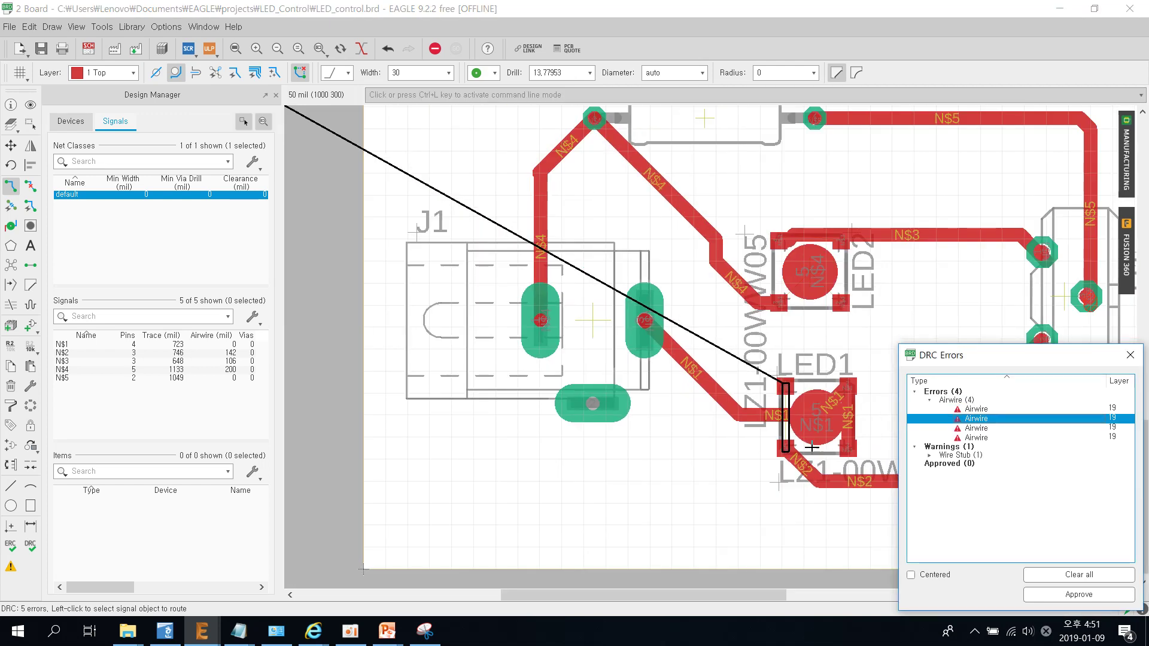
scroll(811, 447, "down", 2)
scroll(811, 447, "down", 1)
scroll(811, 447, "up", 3)
scroll(811, 447, "up", 2)
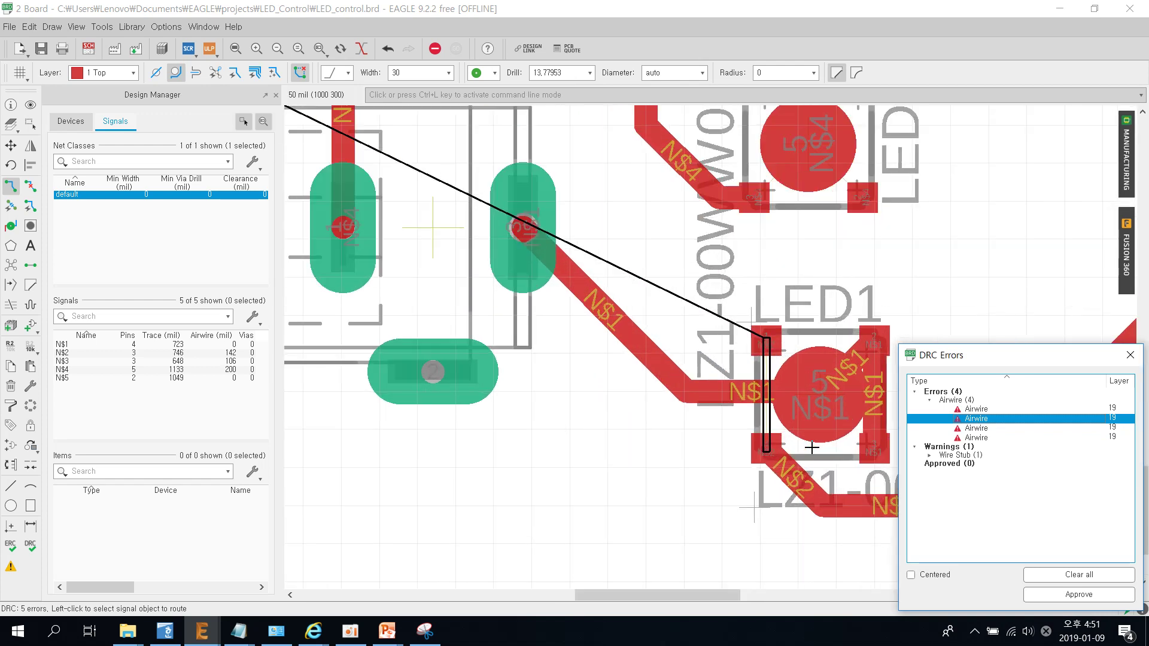
scroll(811, 447, "up", 2)
scroll(813, 447, "up", 2)
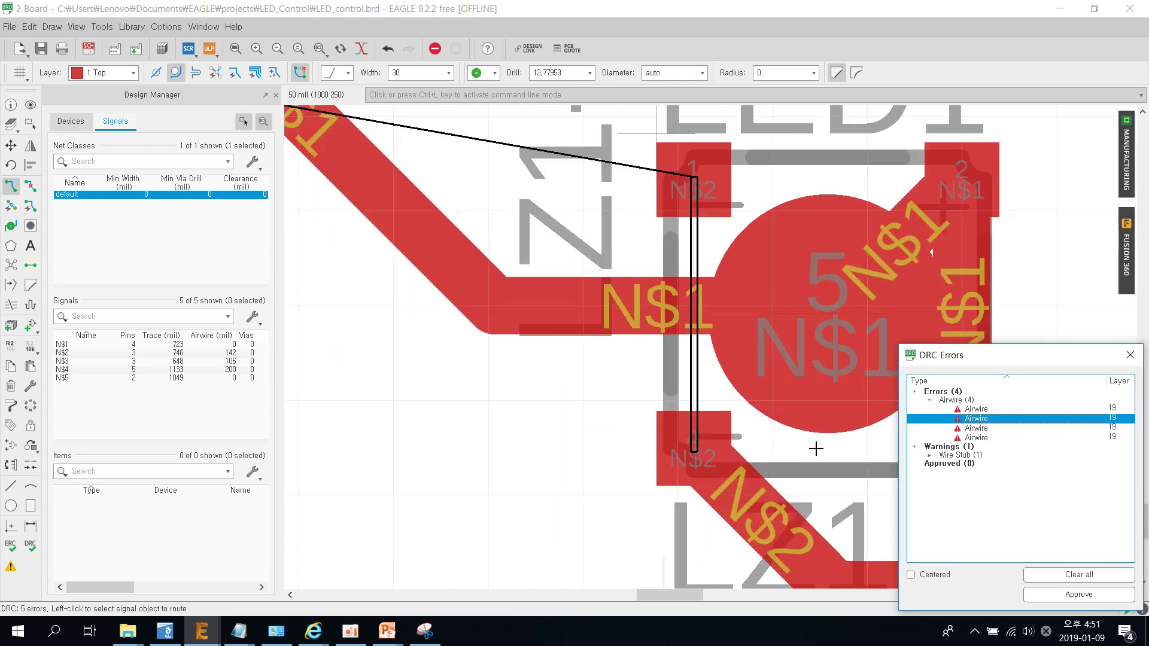
scroll(815, 448, "down", 1)
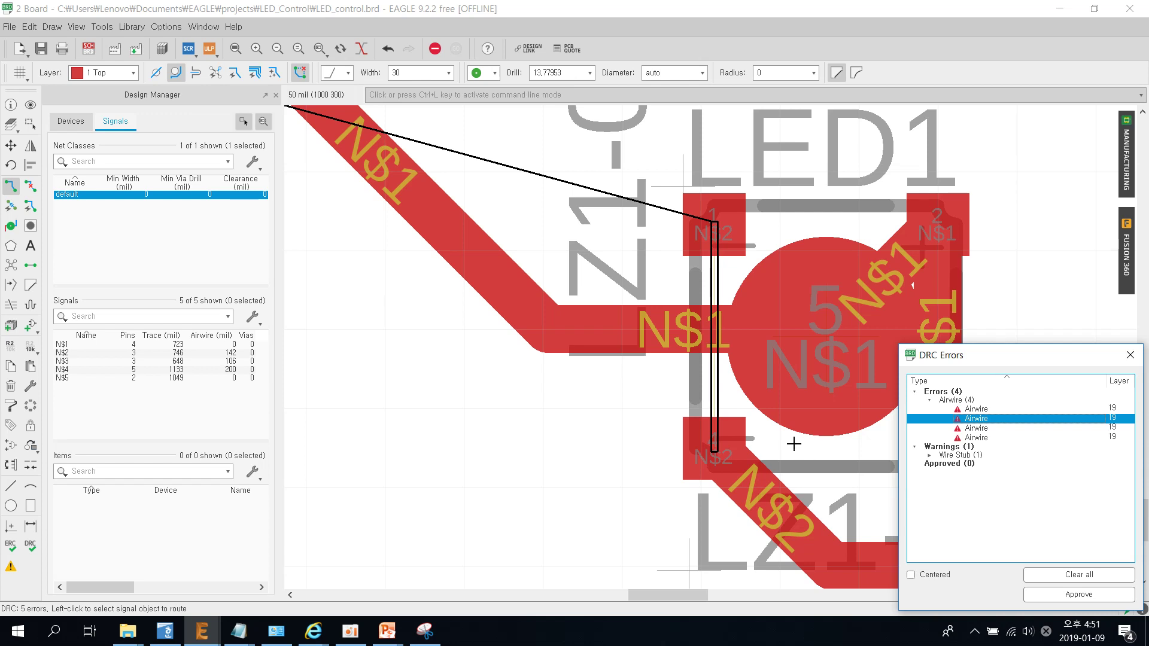
scroll(794, 442, "up", 1)
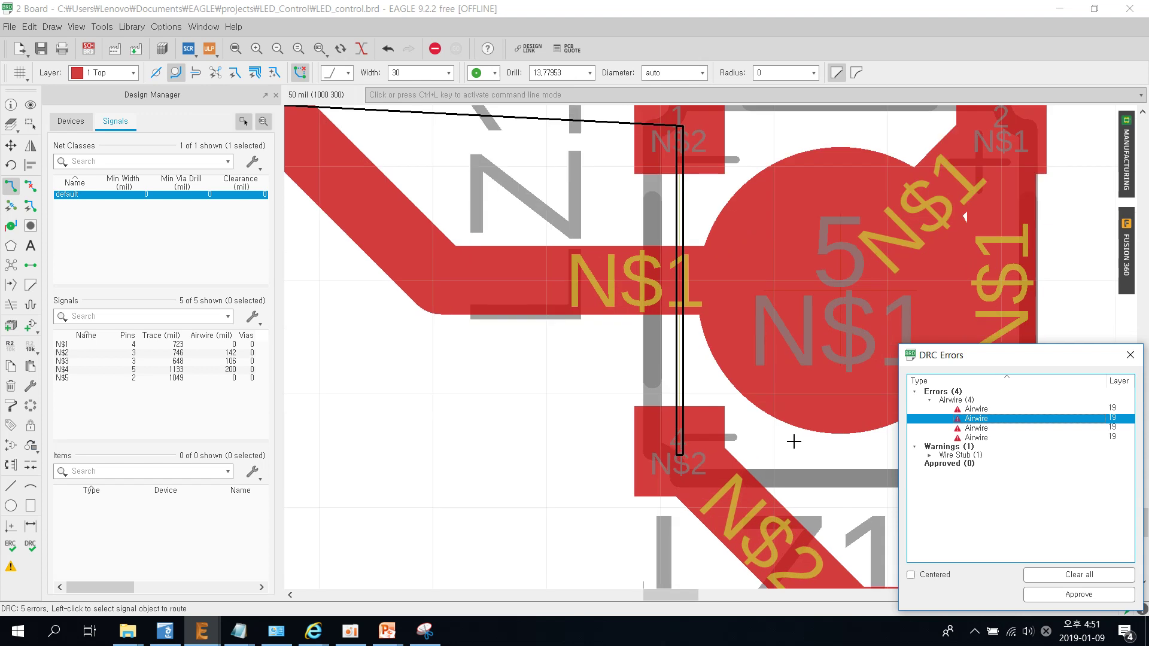
scroll(765, 407, "down", 2)
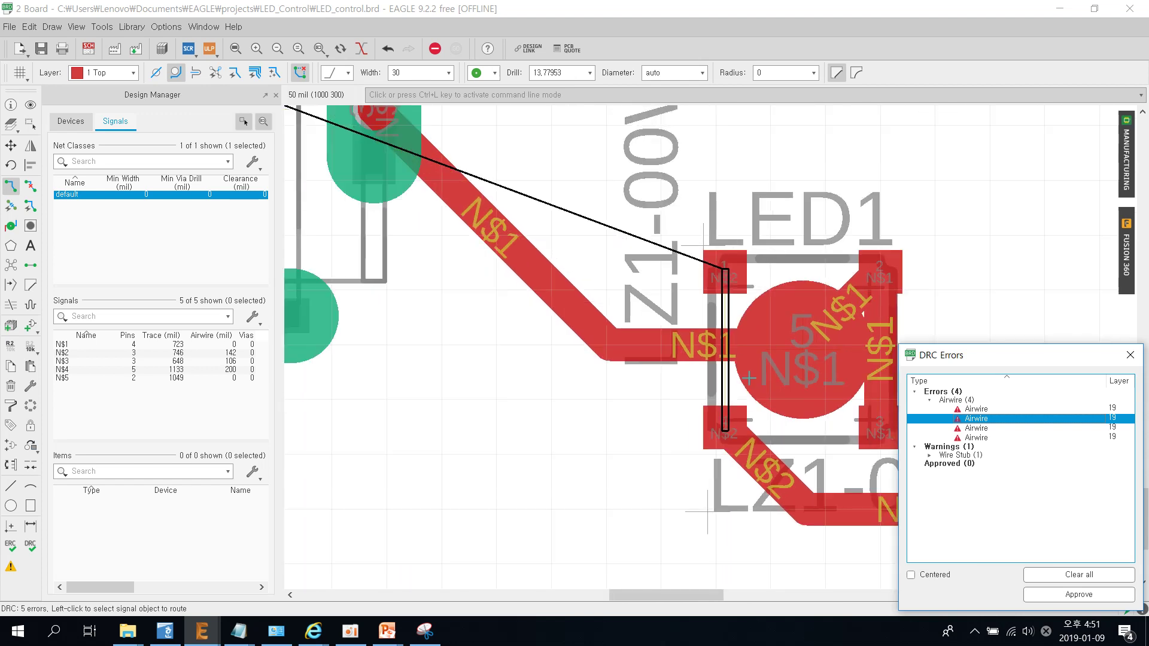
scroll(749, 378, "down", 2)
scroll(749, 378, "down", 1)
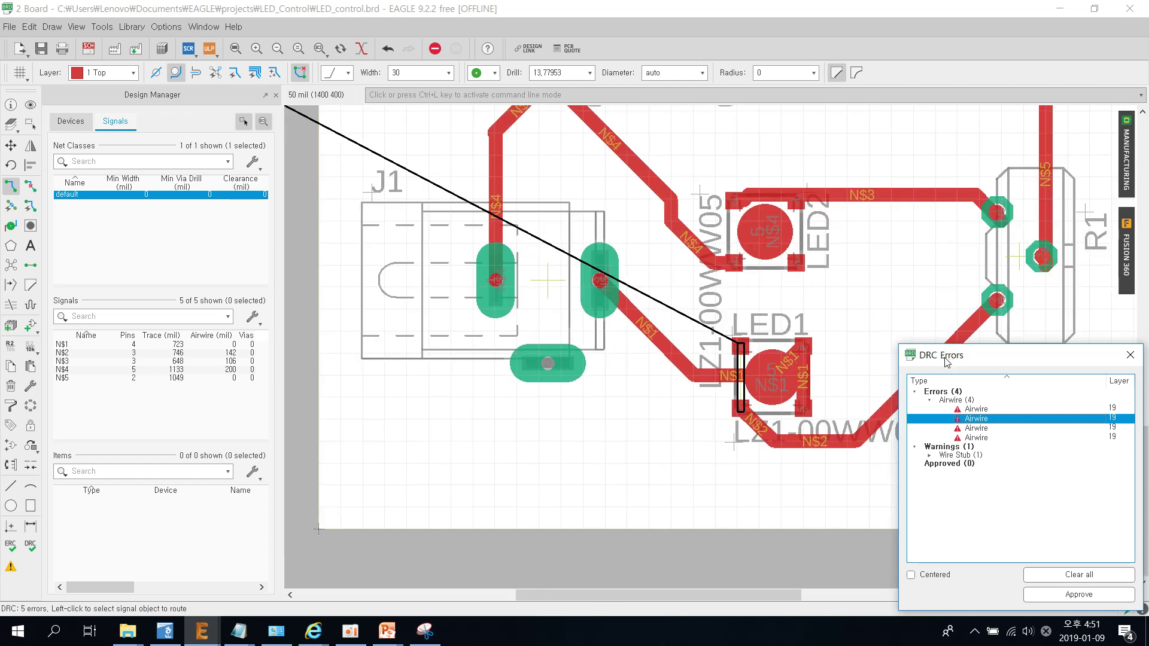
Step: Check the airwire errors at LED2 and LED1, close the list, and start routing N$2 from LED1
left_click_drag(947, 361, 989, 414)
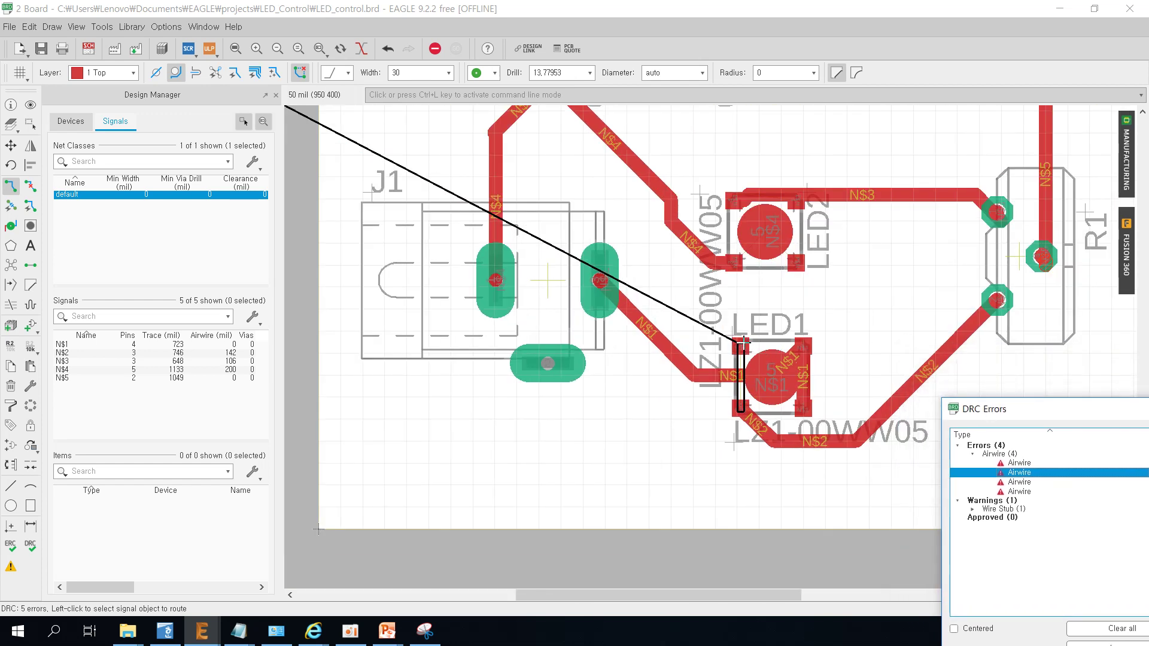
left_click(1018, 463)
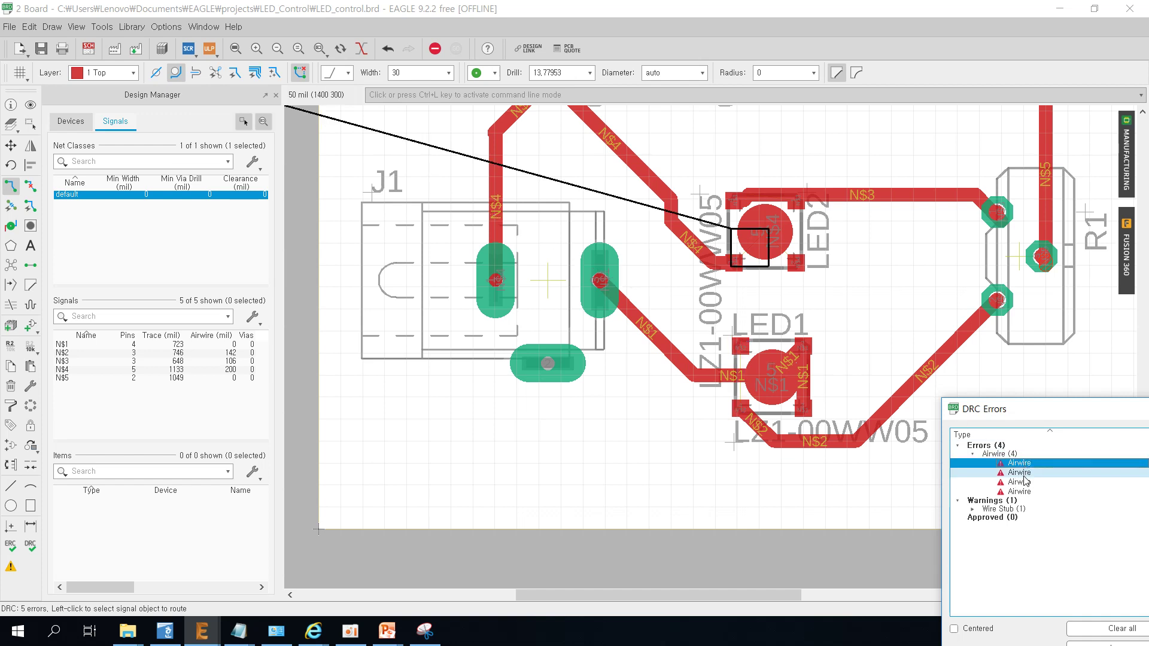
left_click(1025, 473)
left_click(1022, 464)
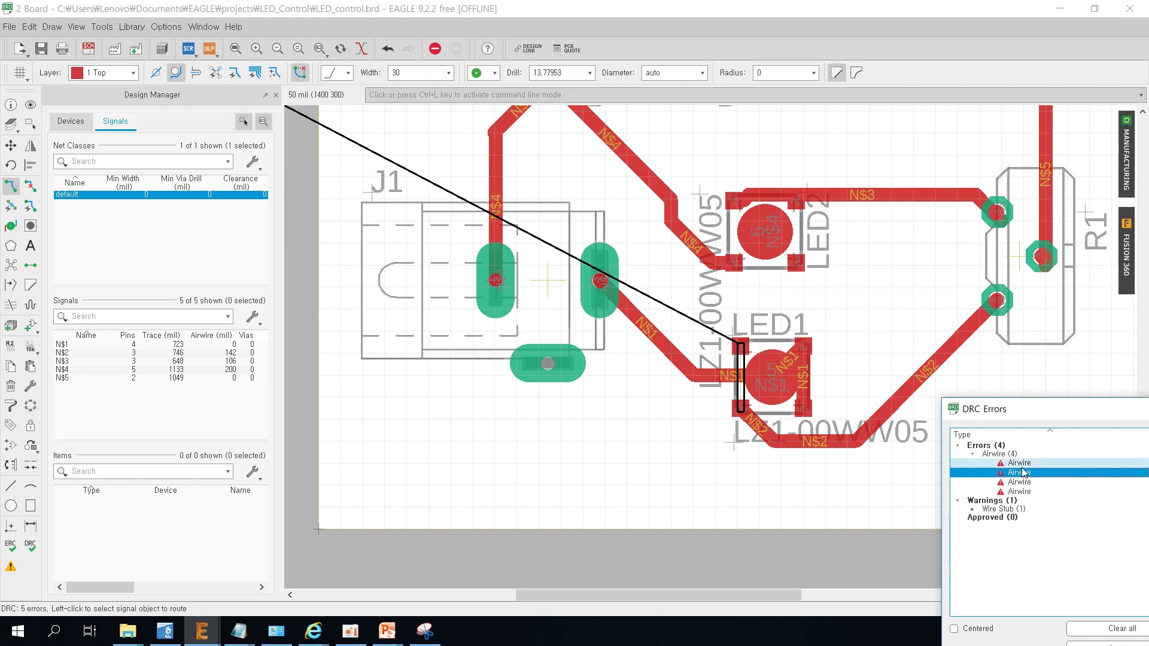
left_click_drag(1029, 409, 753, 359)
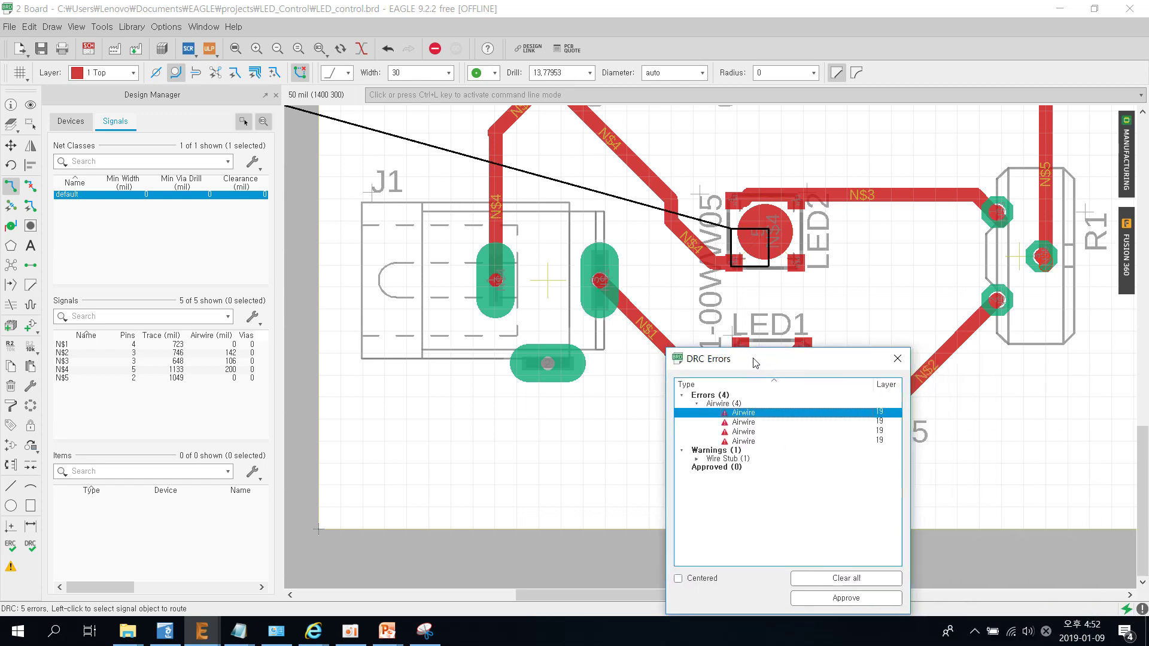
left_click(896, 360)
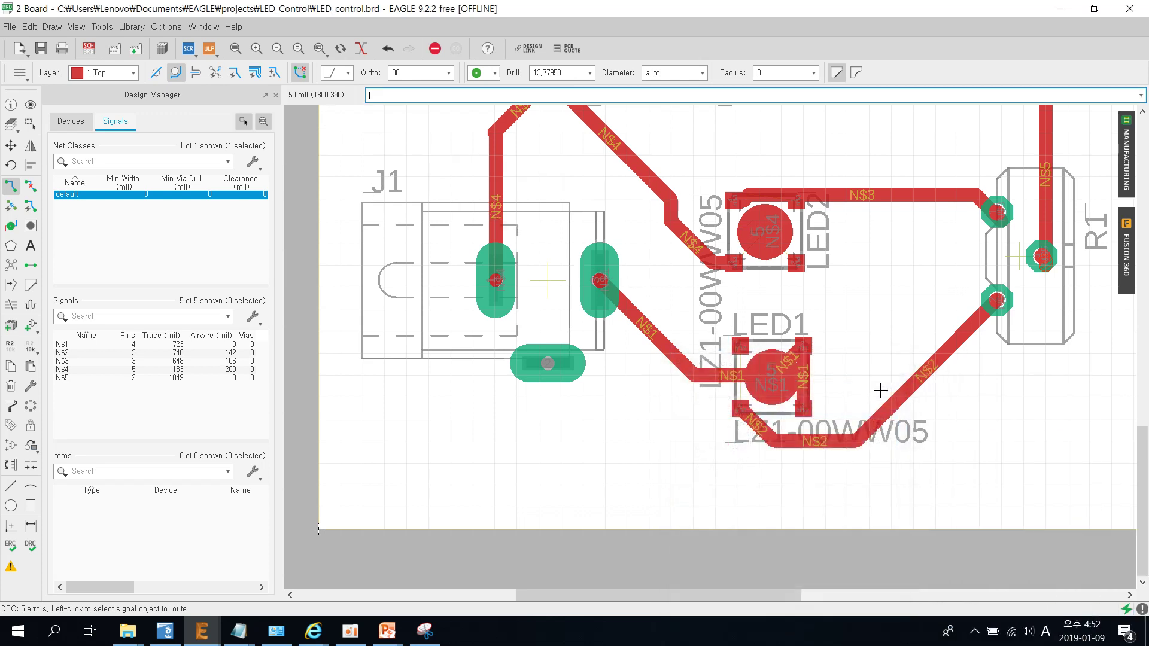
left_click(747, 339)
Step: Route N$2 with a bend from LED1 to the R1 pad, undoing one bad segment
left_click(815, 328)
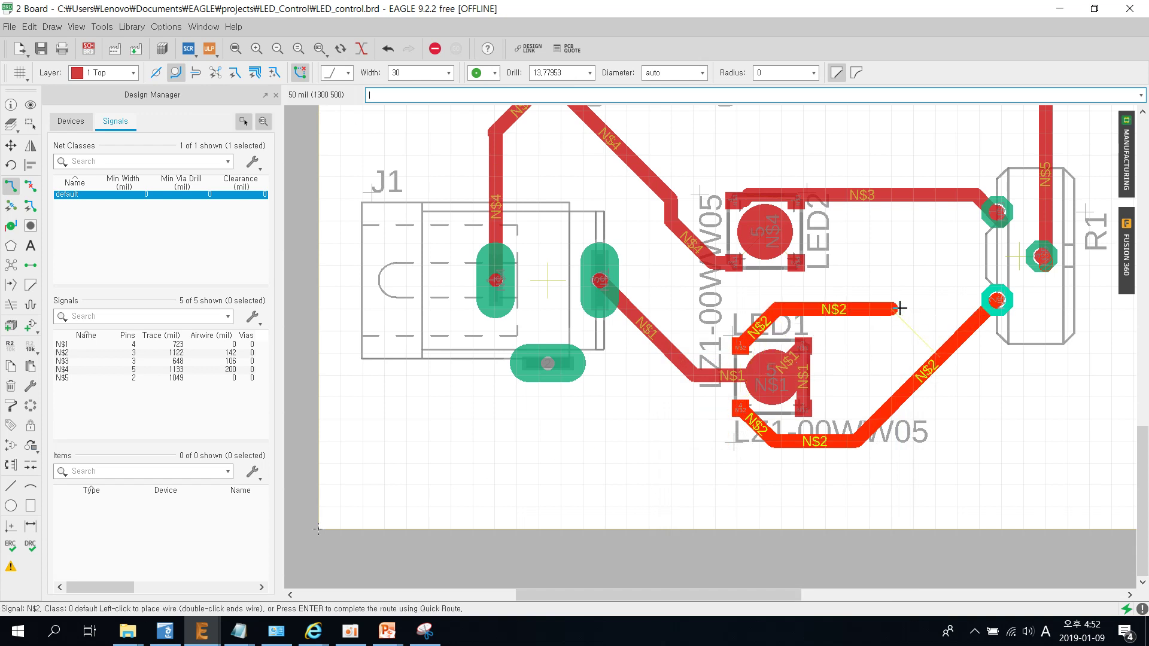
left_click(996, 300)
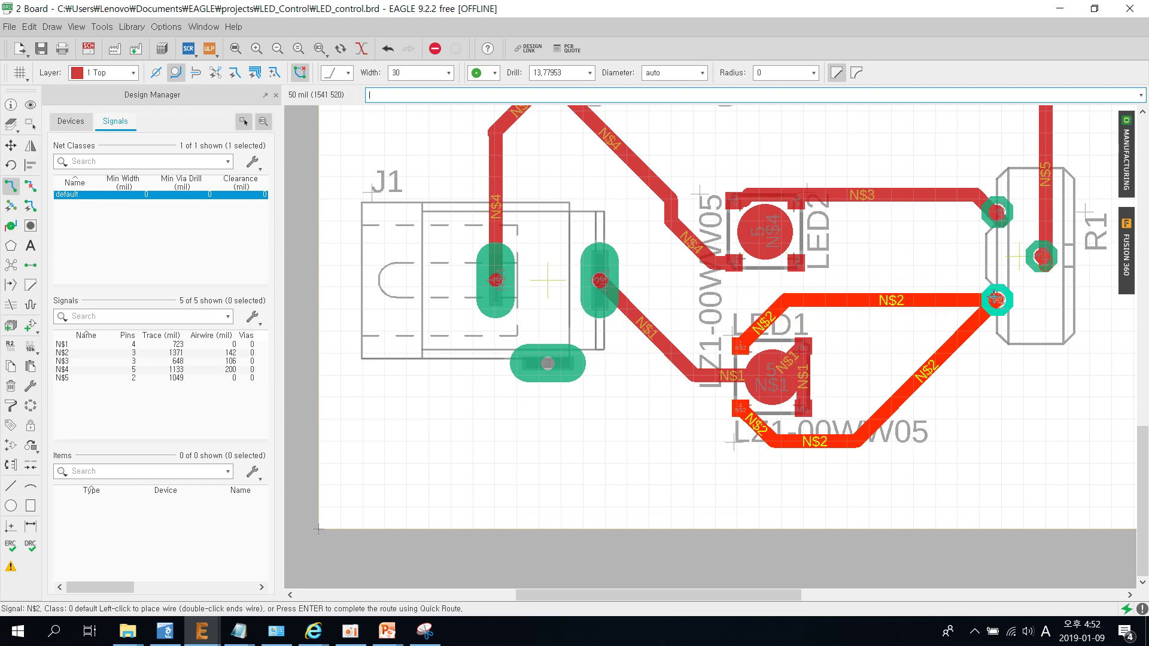
key("ctrl+z")
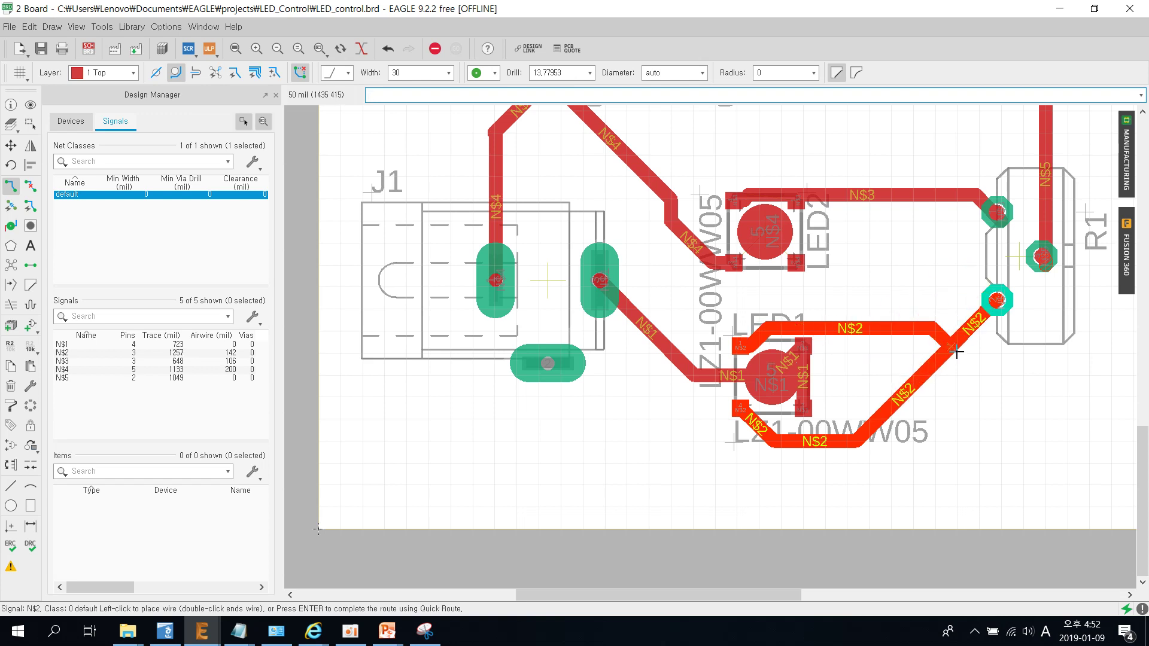
left_click(957, 353)
scroll(710, 293, "up", 1)
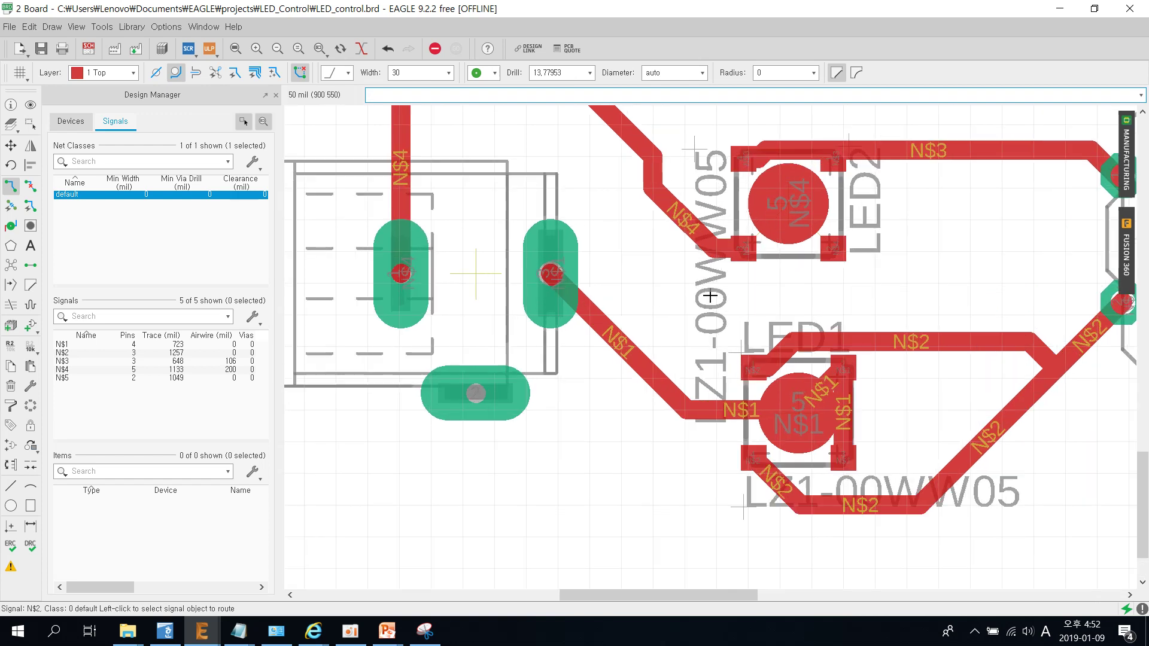
scroll(710, 293, "up", 1)
Step: Add a short N$4 trace joining LED2's centre pad to its corner pad
left_click(780, 214)
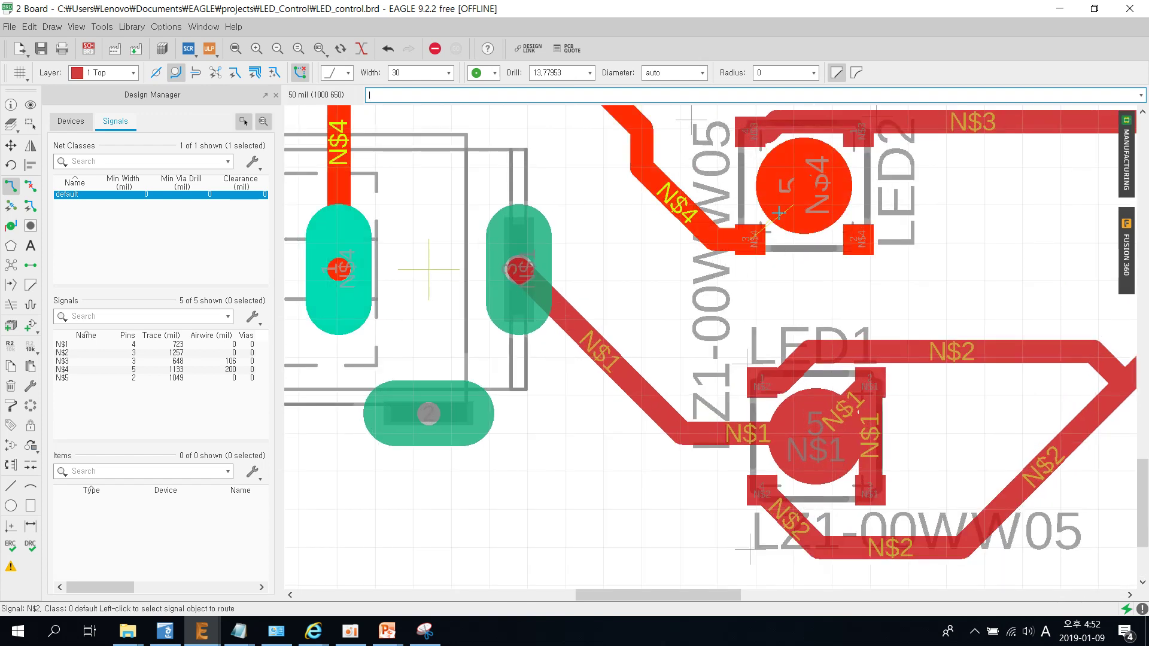
left_click(758, 236)
scroll(680, 348, "down", 1)
scroll(680, 348, "down", 1)
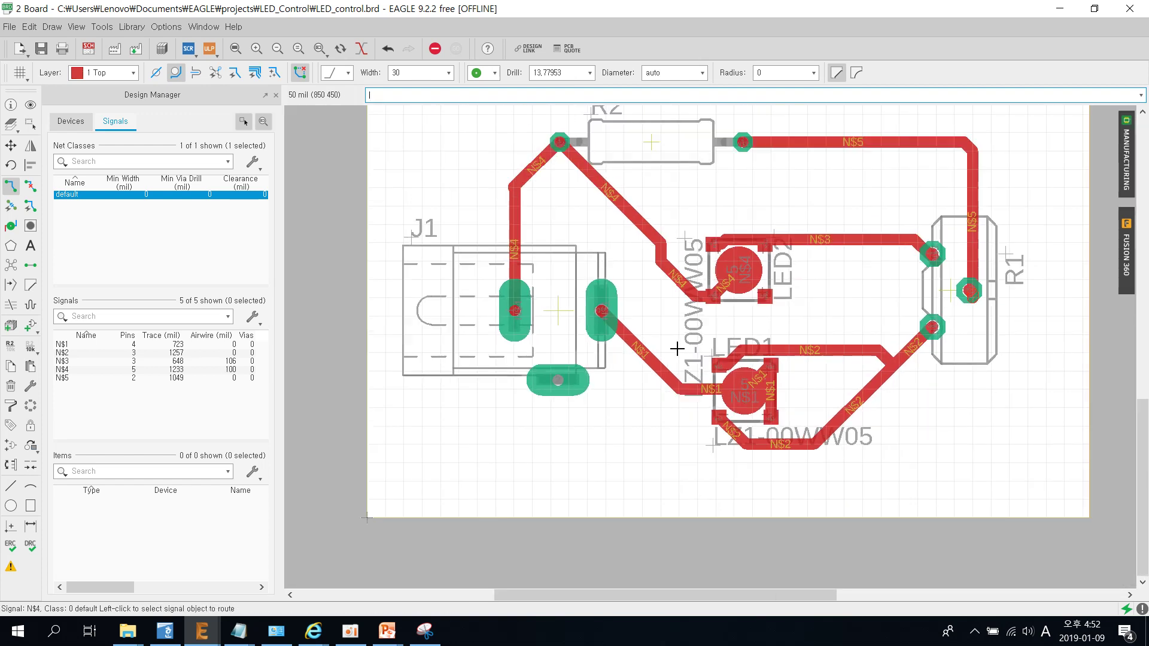
Step: Rerun DRC, inspect both airwire errors, and begin routing the remaining N$4 connection at LED2
left_click(31, 546)
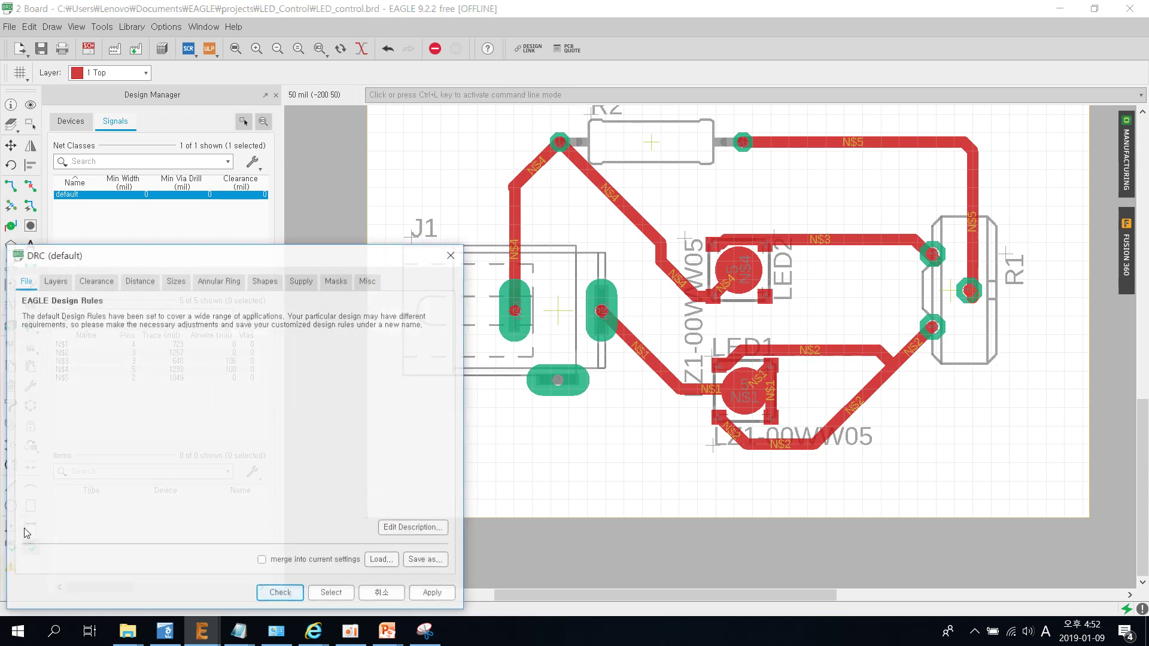
left_click(290, 591)
left_click(734, 414)
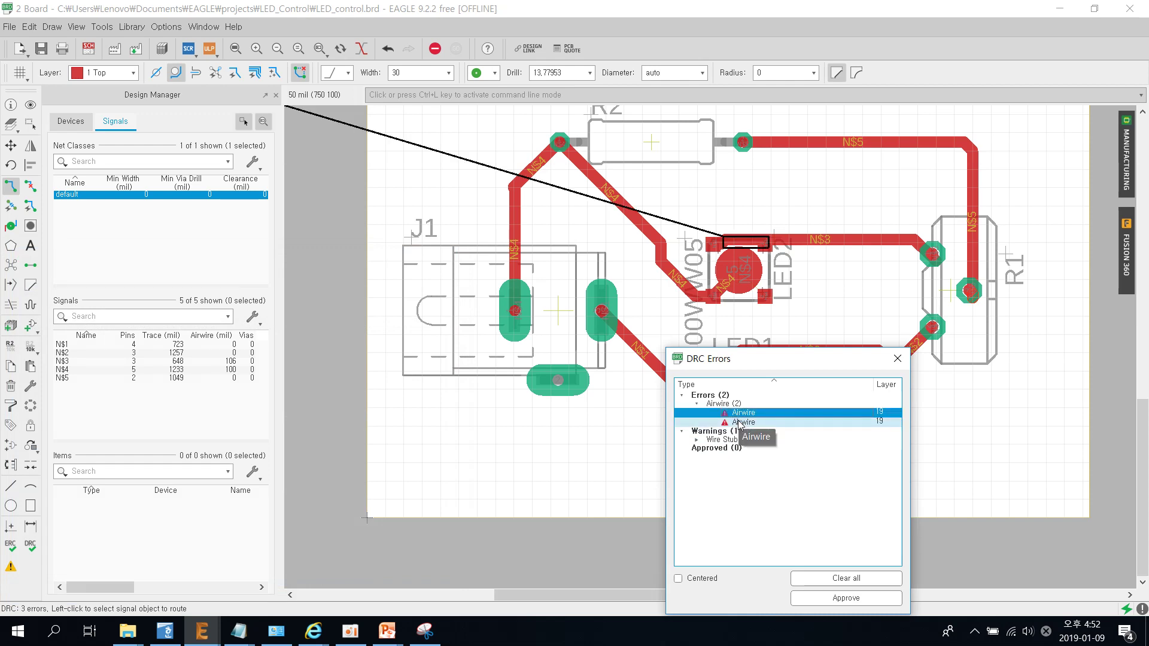
left_click(739, 424)
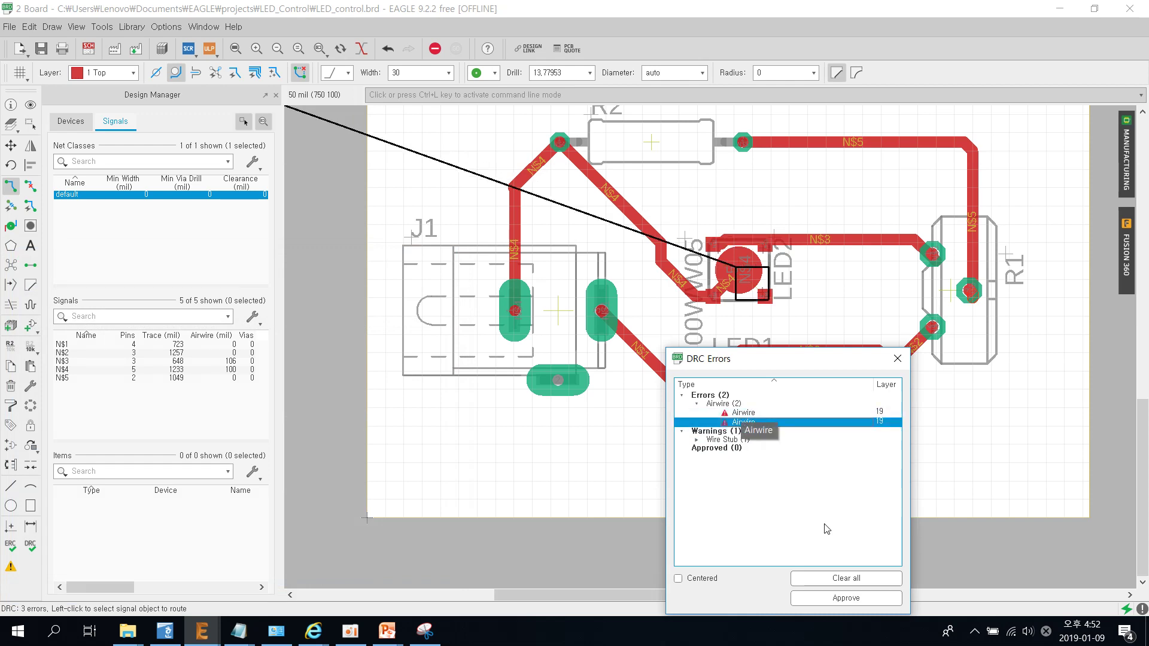
left_click(897, 358)
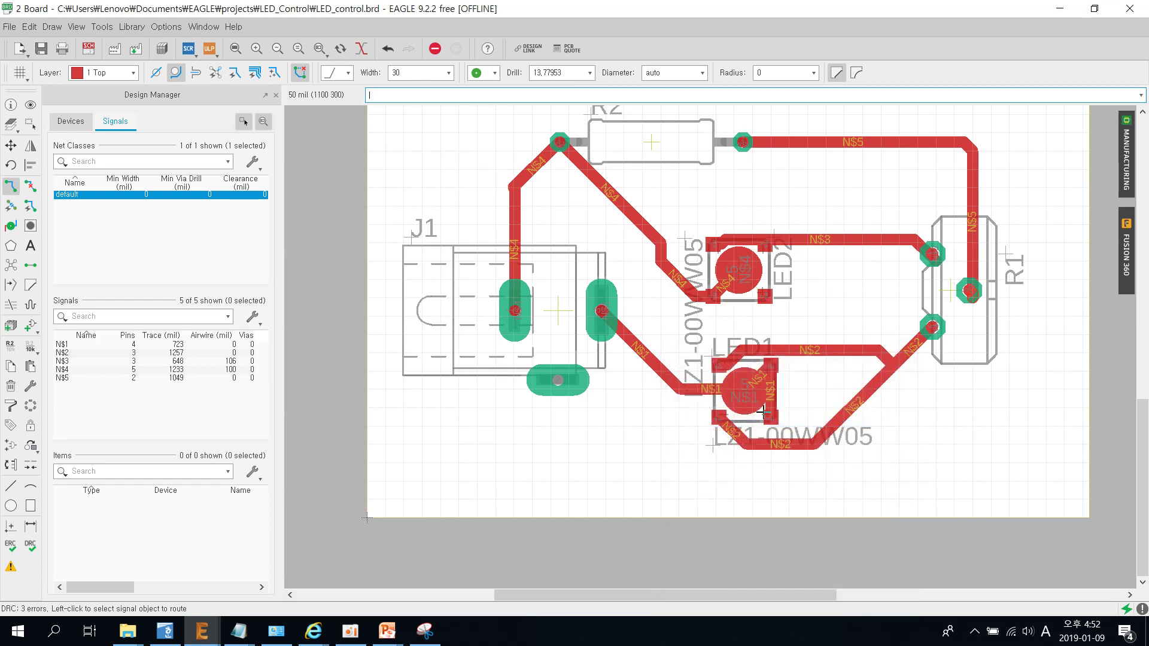
scroll(778, 389, "up", 3)
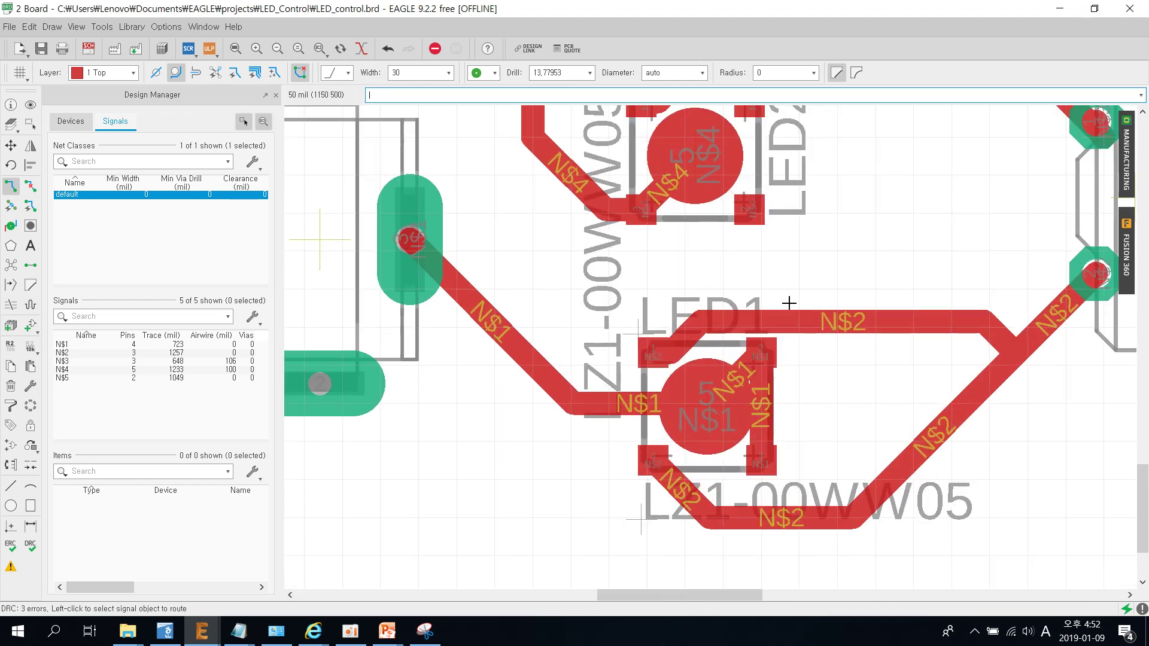
left_click(745, 195)
Step: Finish the N$4 trace into LED2's pad and zoom in on LED2
left_click(748, 212)
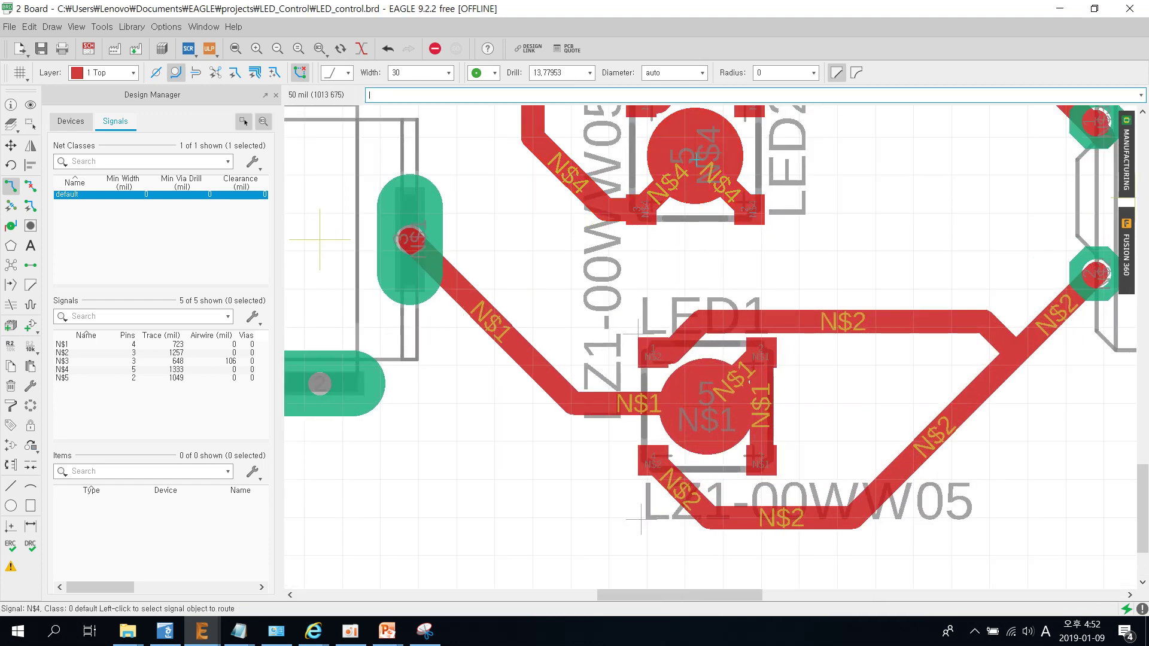
scroll(751, 231, "down", 2)
scroll(778, 181, "up", 1)
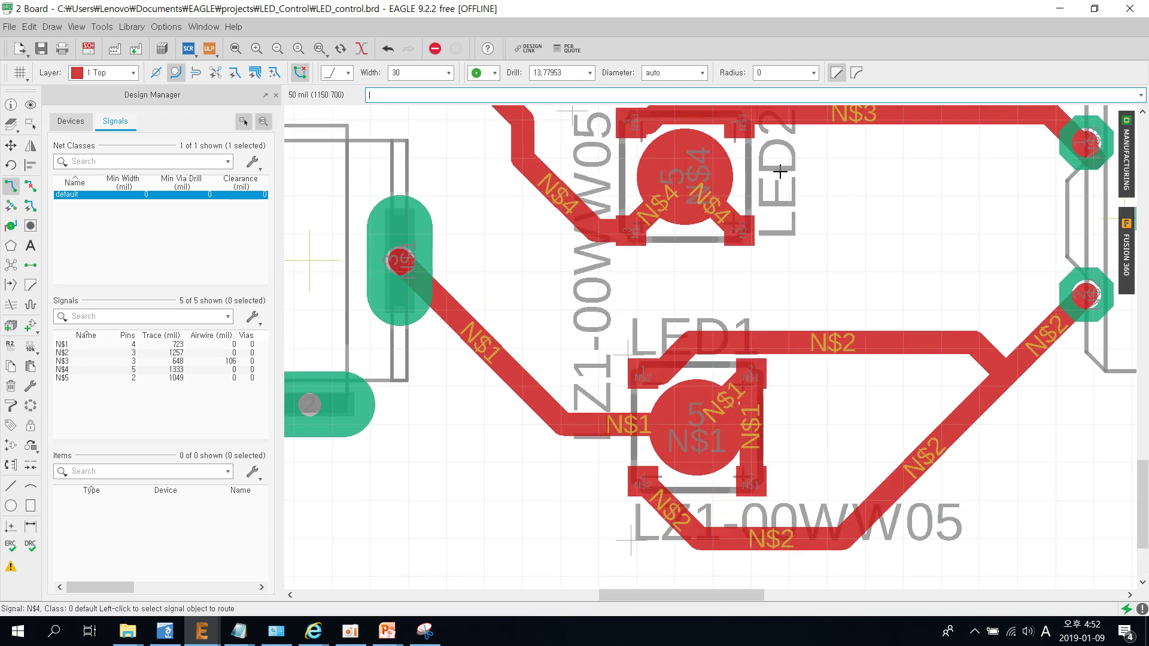
scroll(780, 171, "up", 1)
left_click_drag(1142, 495, 1142, 460)
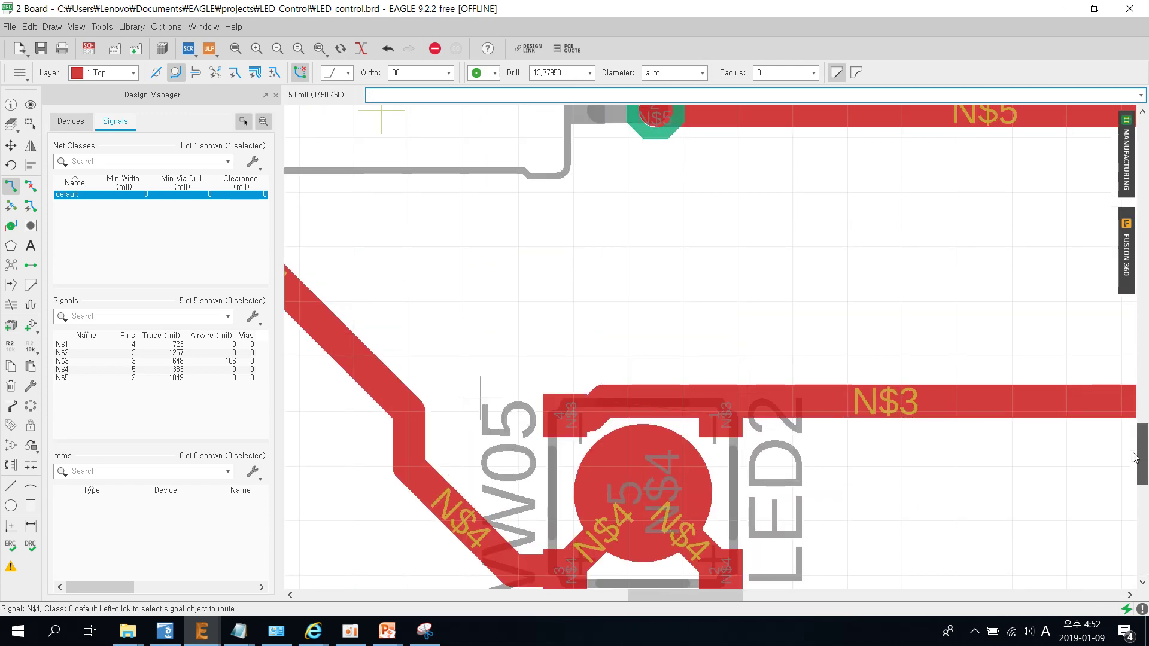
scroll(745, 411, "up", 1)
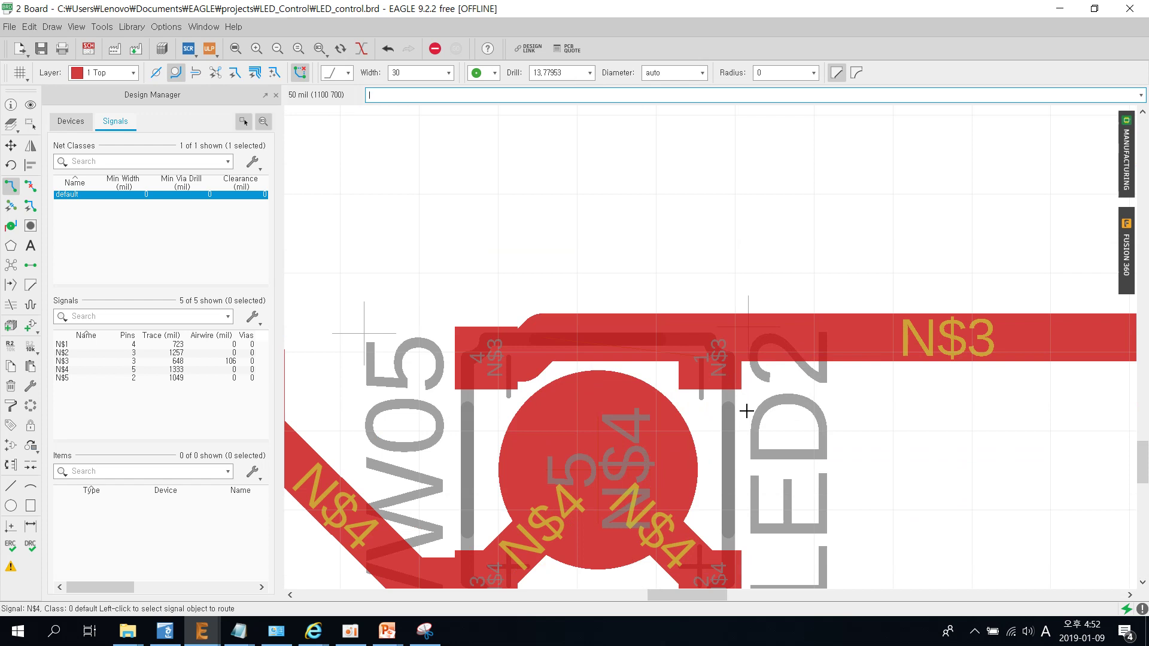
Step: Join LED2's N$3 pads 1 and 4 with a trace, then zoom out to the whole board
left_click(729, 352)
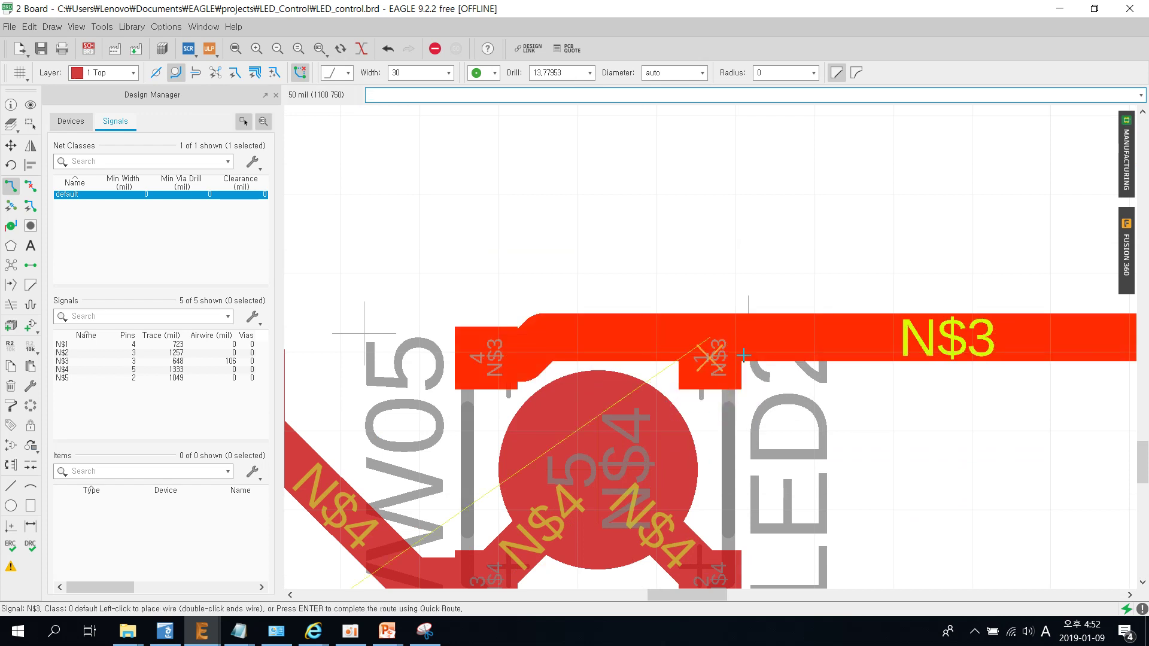
key("Return")
scroll(821, 441, "down", 2)
scroll(821, 441, "down", 1)
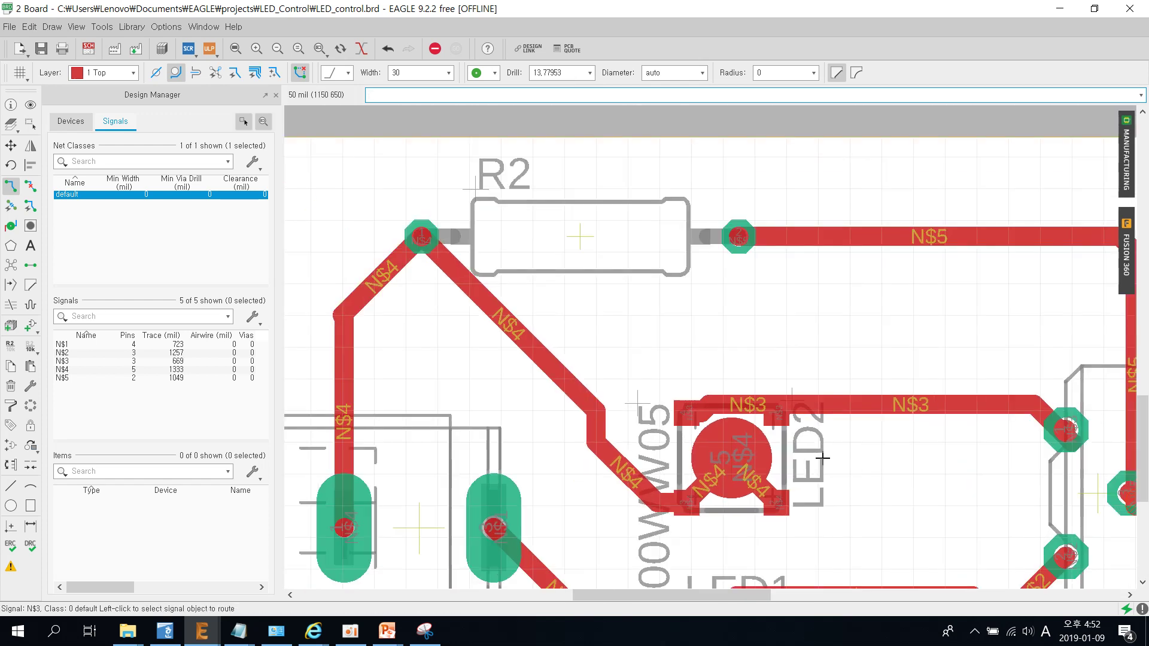
scroll(816, 454, "down", 1)
scroll(808, 490, "down", 1)
scroll(804, 507, "down", 1)
scroll(803, 507, "down", 1)
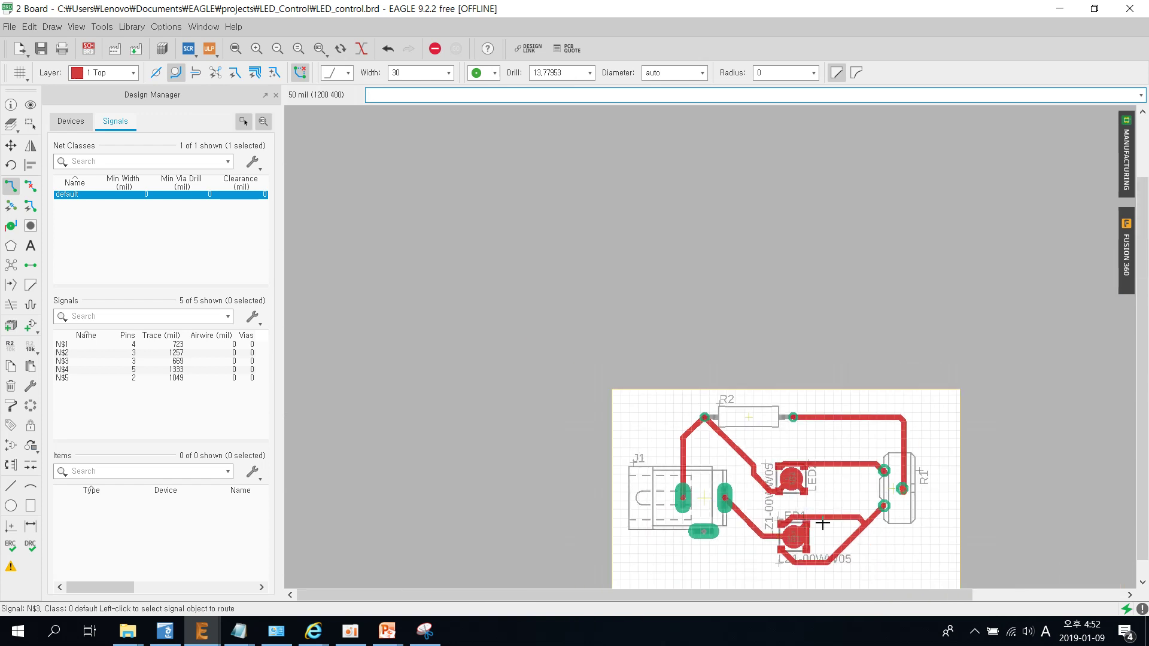
Step: Rerun DRC, locate both wire-stub warnings near R1, and close the results list
left_click(29, 548)
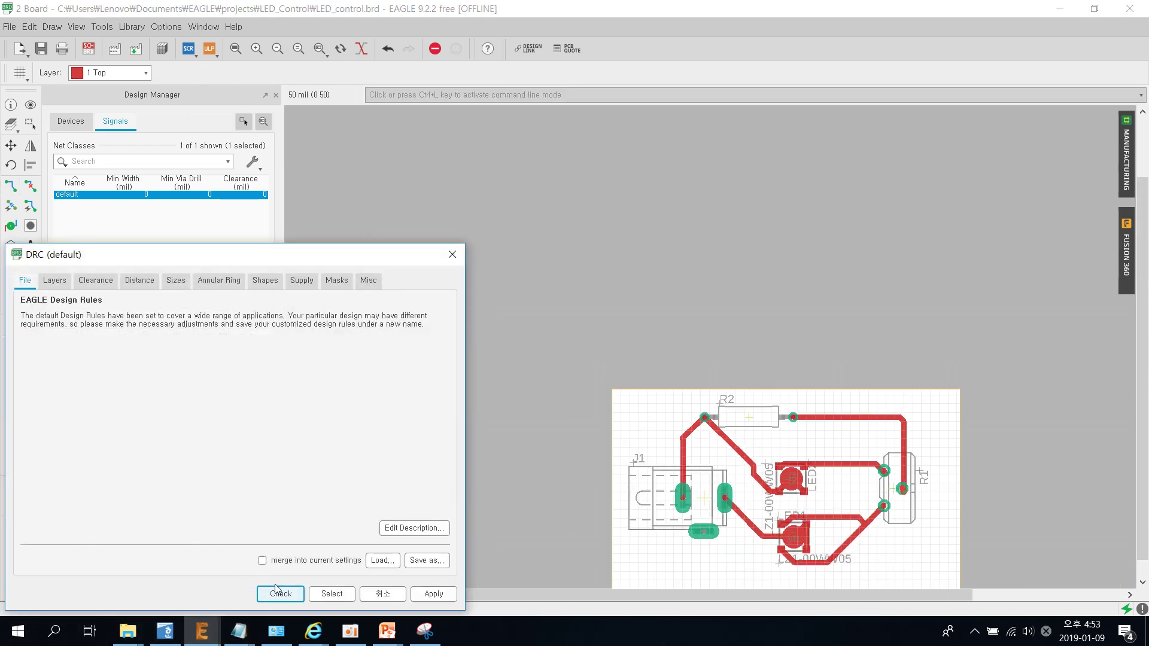
left_click(281, 593)
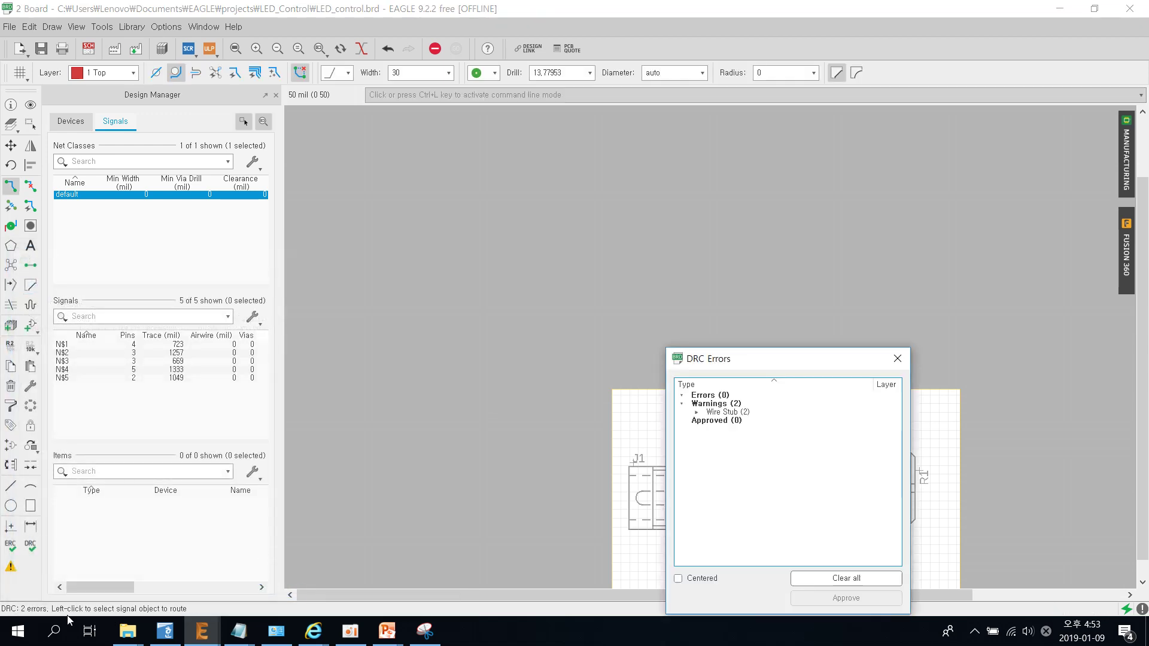
left_click(696, 413)
left_click(732, 422)
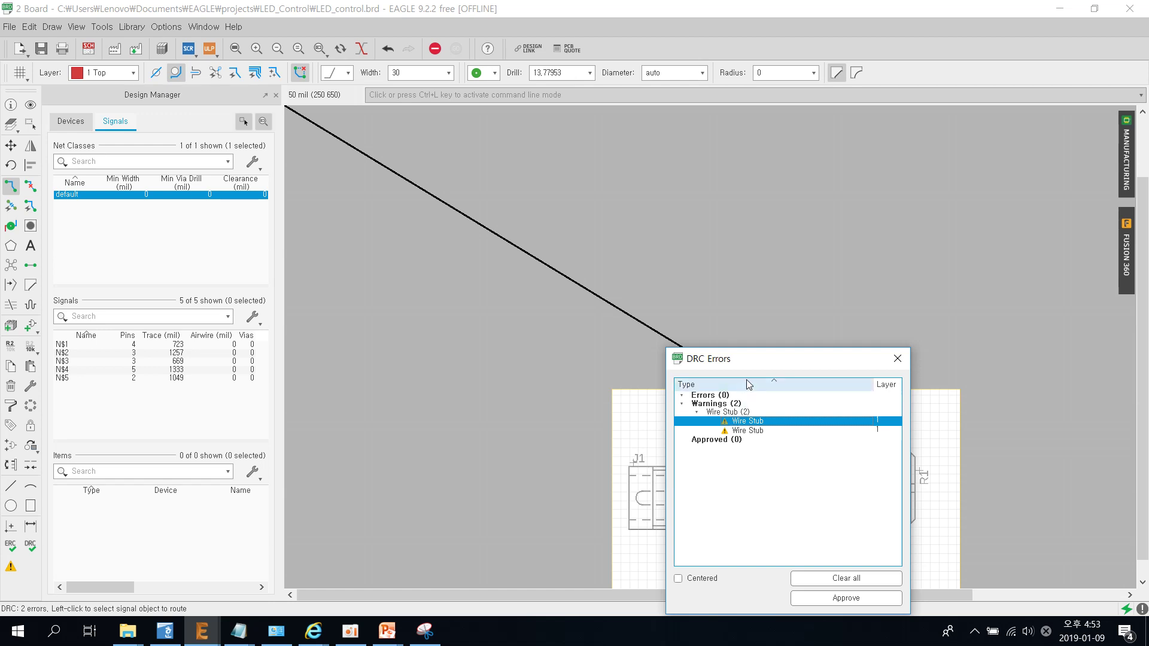
mouse_move(752, 368)
left_mouse_down()
mouse_move(432, 441)
mouse_move(420, 426)
left_mouse_up()
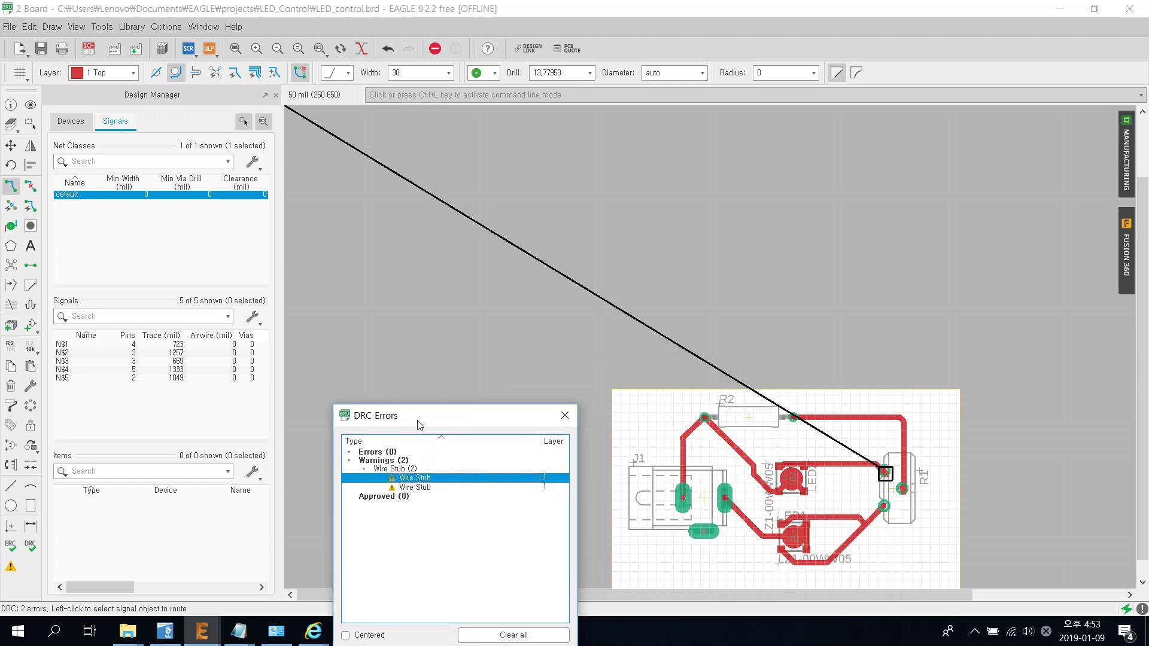
left_click(416, 488)
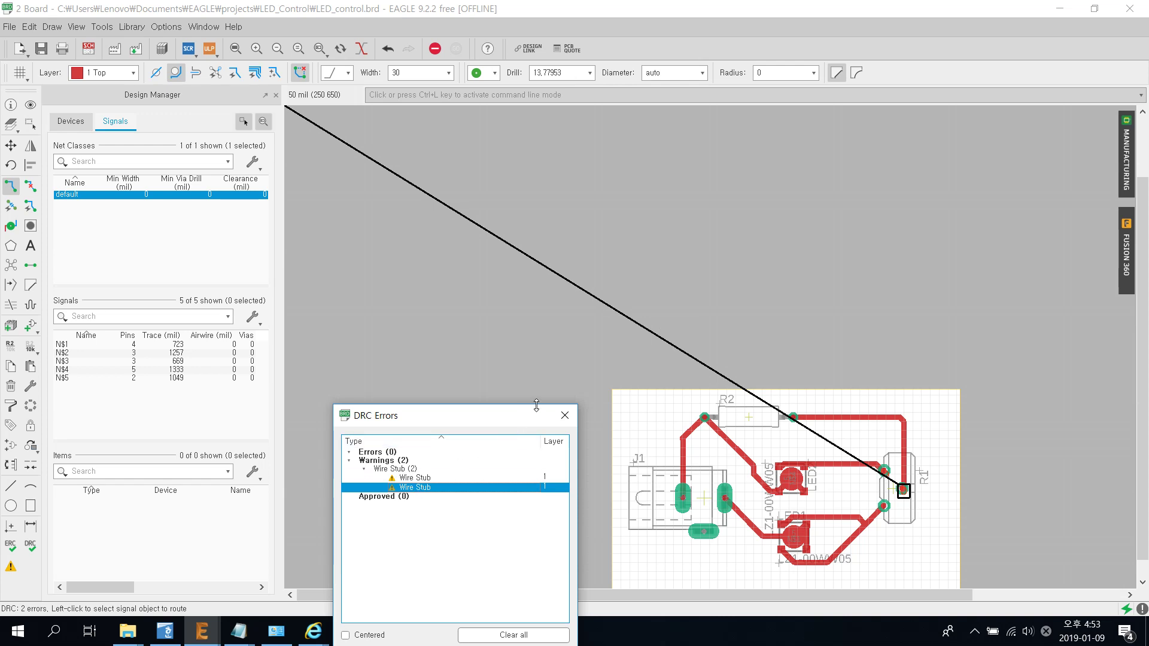
left_click(565, 416)
Step: Delete the N$3 and N$5 trace segments around R1's pads
scroll(957, 502, "down", 1)
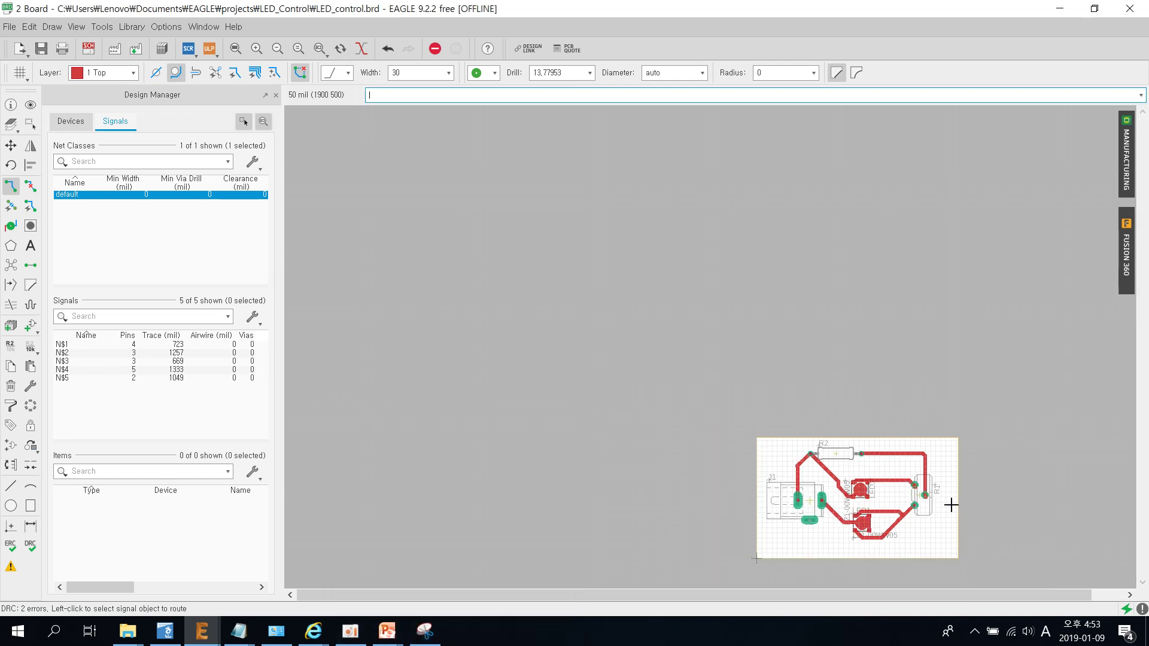
scroll(951, 505, "up", 1)
scroll(948, 507, "up", 1)
scroll(1141, 519, "down", 1)
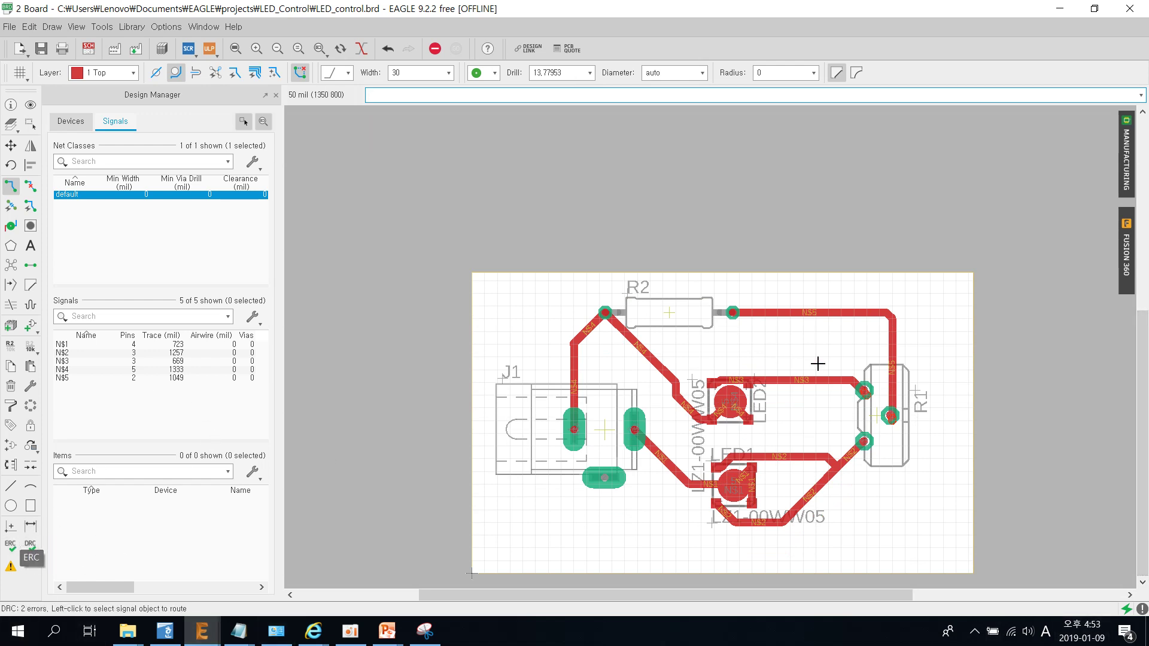
left_click(11, 386)
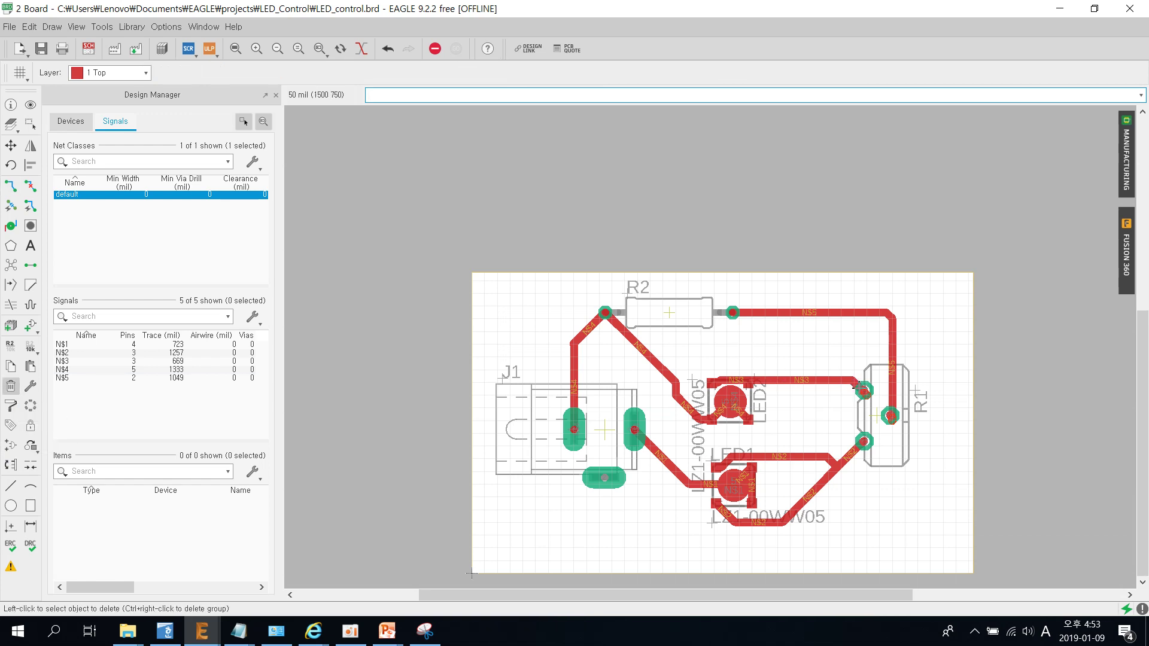
left_click(862, 391)
left_click(863, 393)
left_click(894, 419)
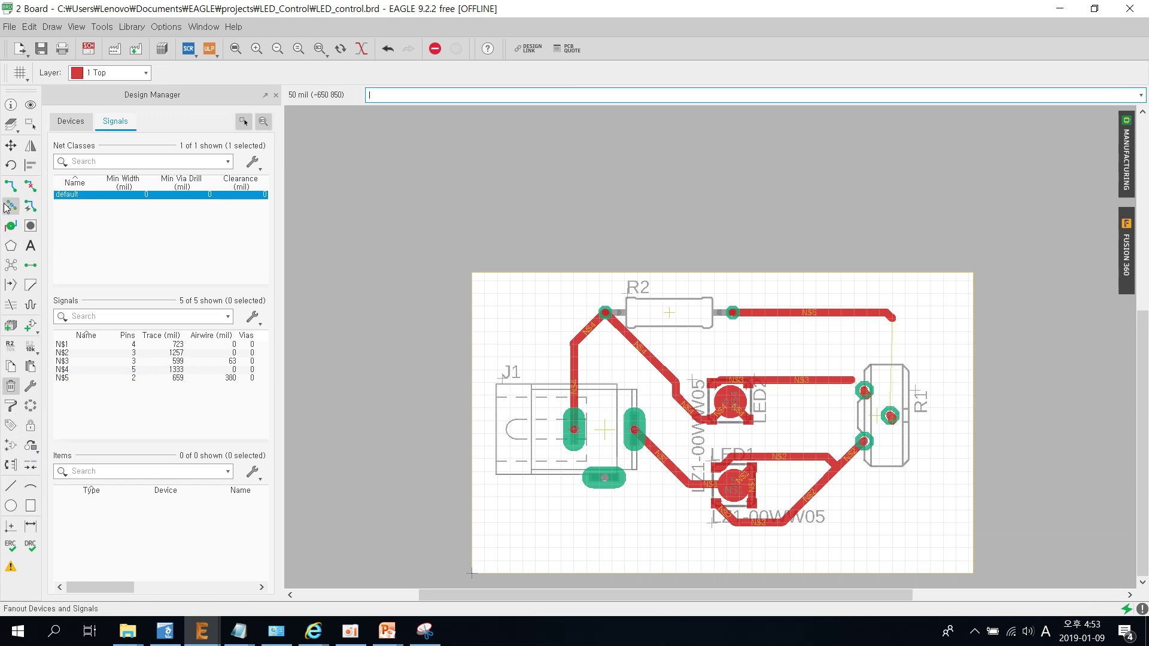
left_click(836, 381)
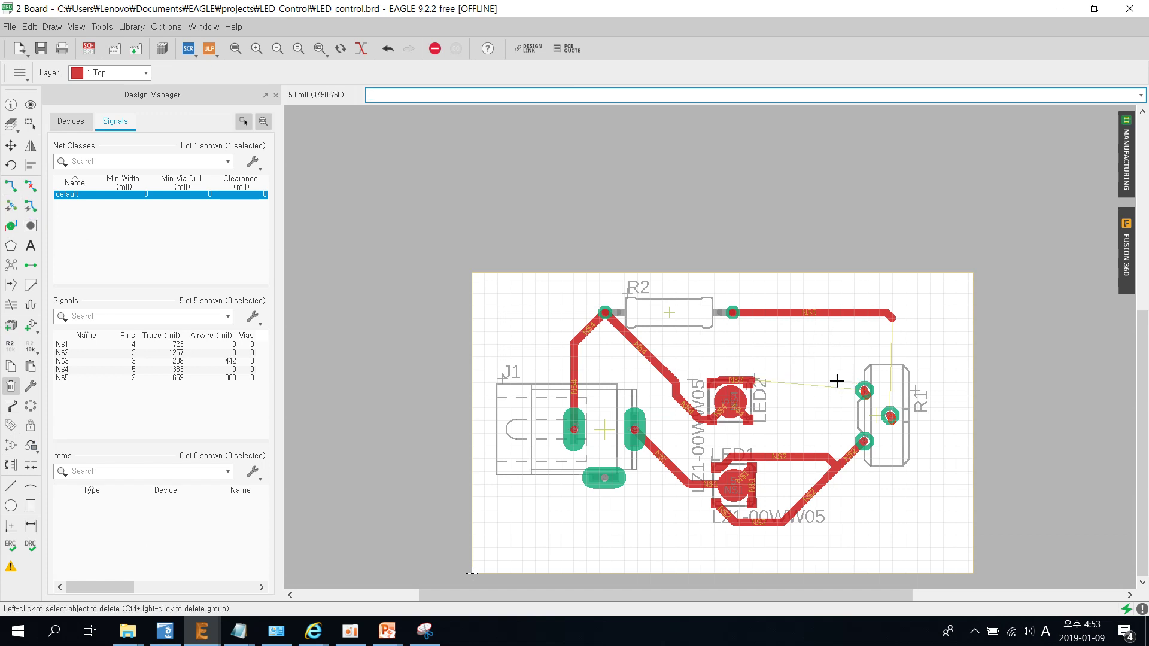
left_click(891, 312)
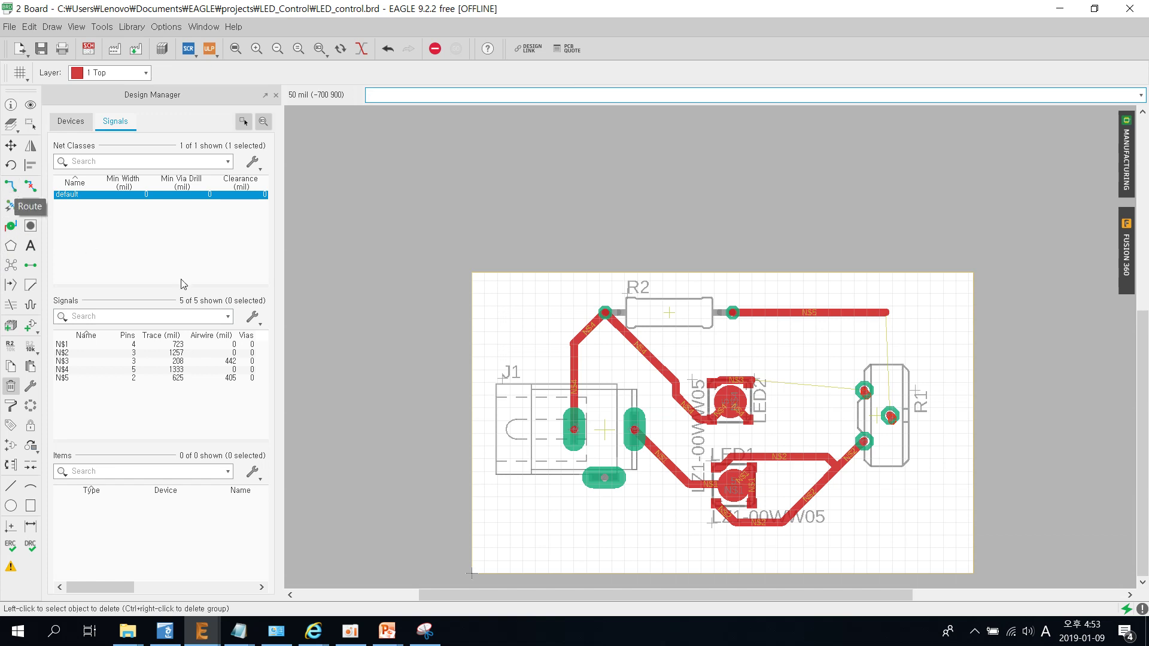
Step: Dismiss the backannotation error and delete the N$5 stub at R1's pad
scroll(681, 404, "up", 2)
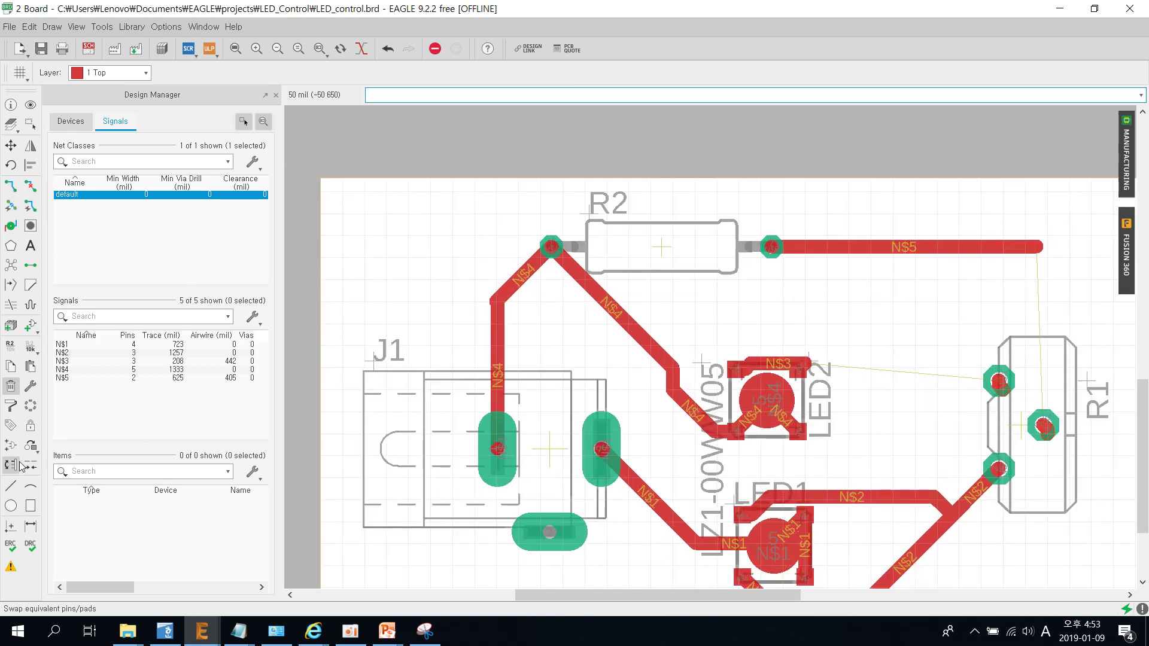
left_click(10, 187)
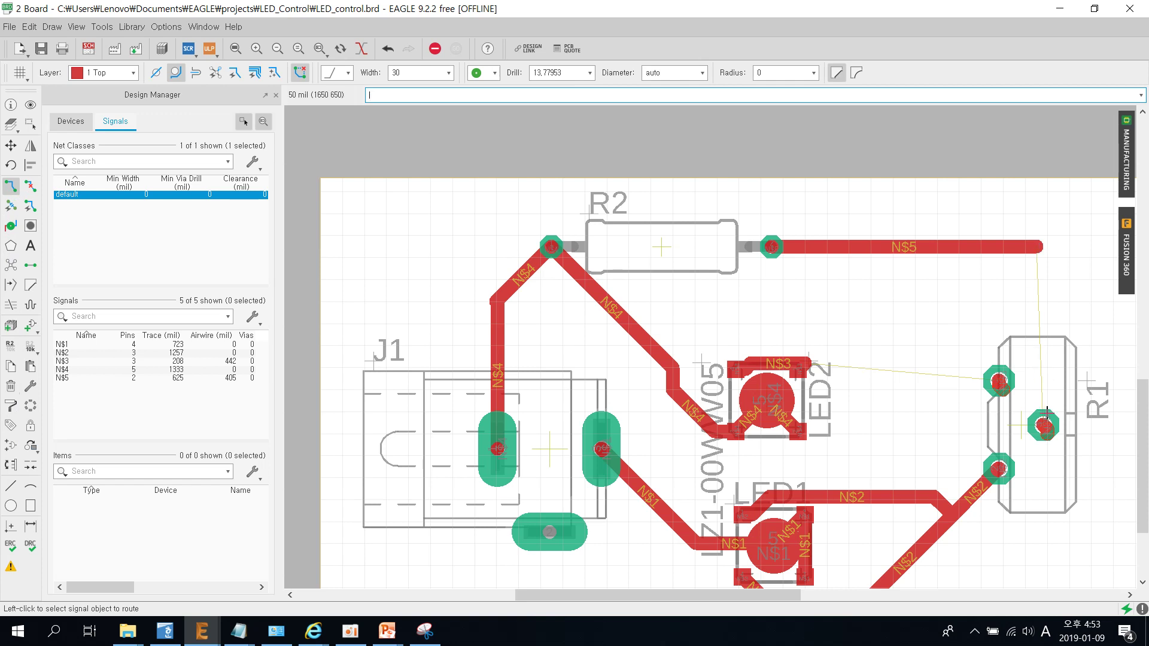
left_click(10, 386)
left_click(1044, 426)
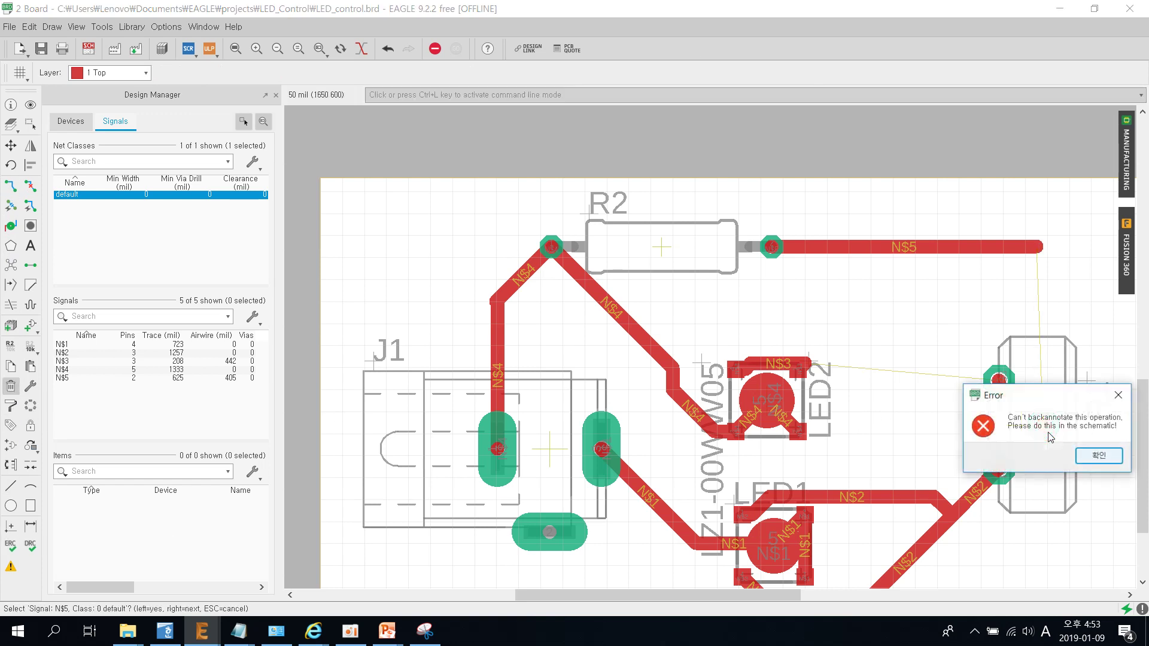
key("Return")
left_click(1046, 428)
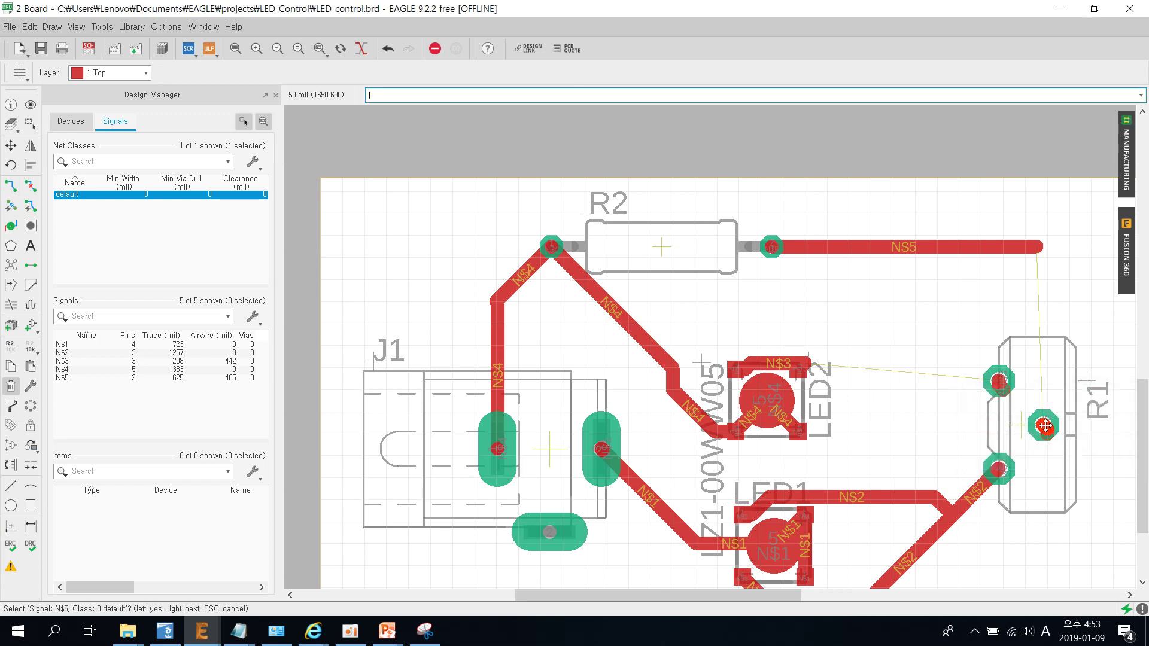
left_click(1047, 429)
left_click(1047, 429)
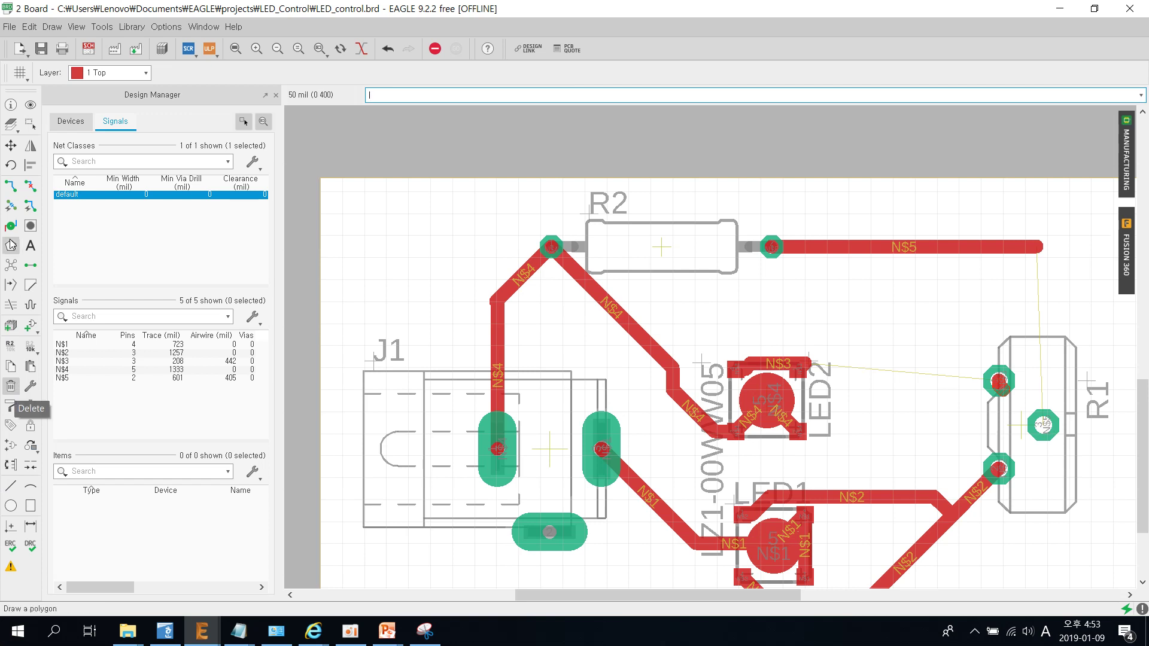
left_click(10, 186)
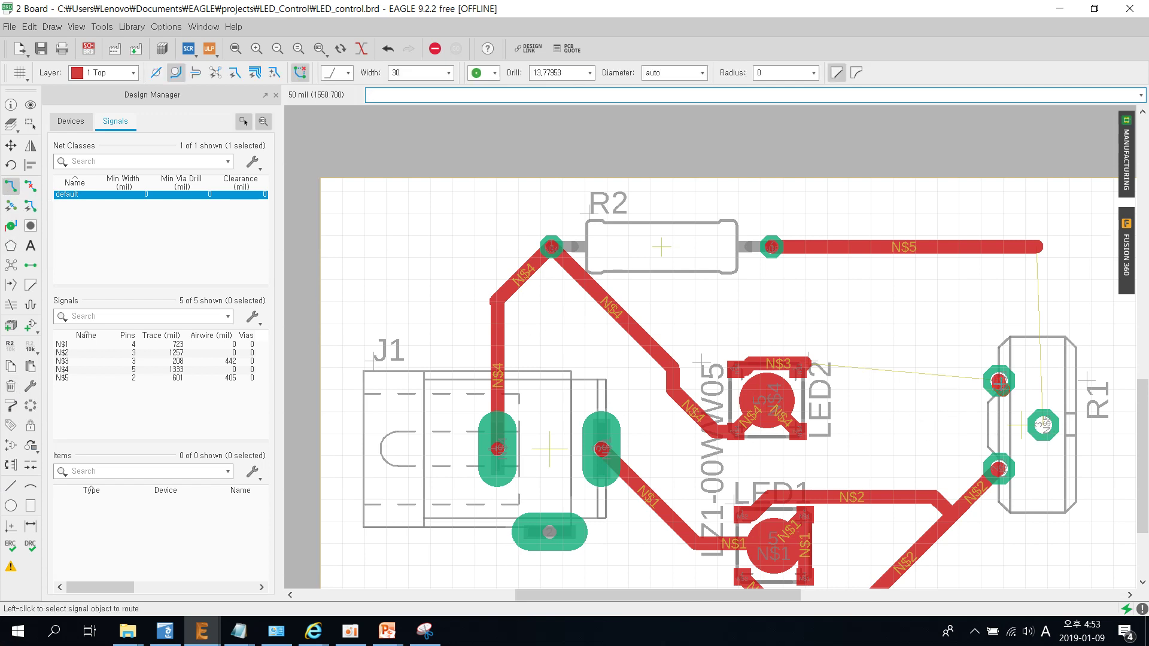
Step: Route N$5 from R1's right pad up to the existing trace end
left_click(1045, 426)
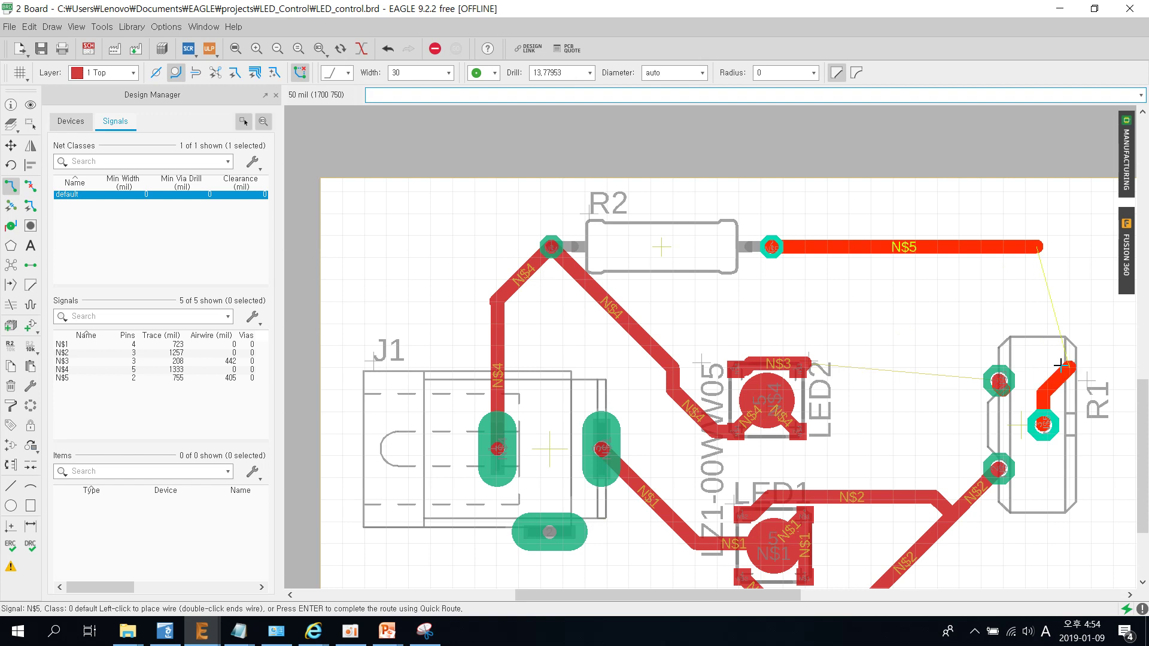
left_click(1041, 243)
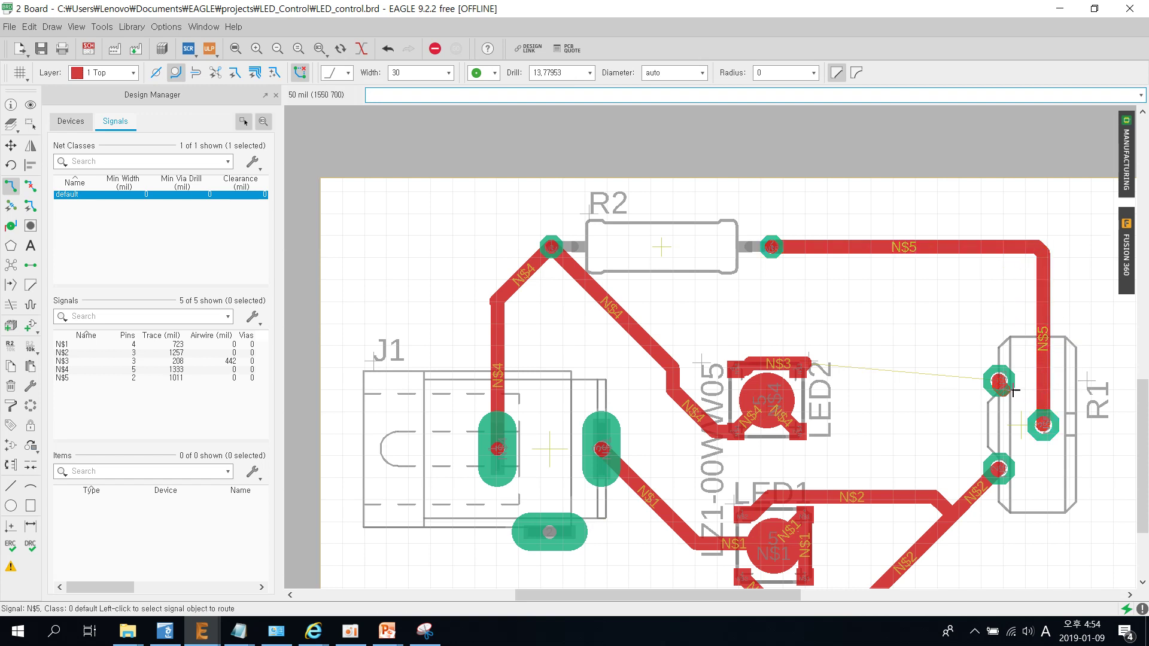
left_click(11, 386)
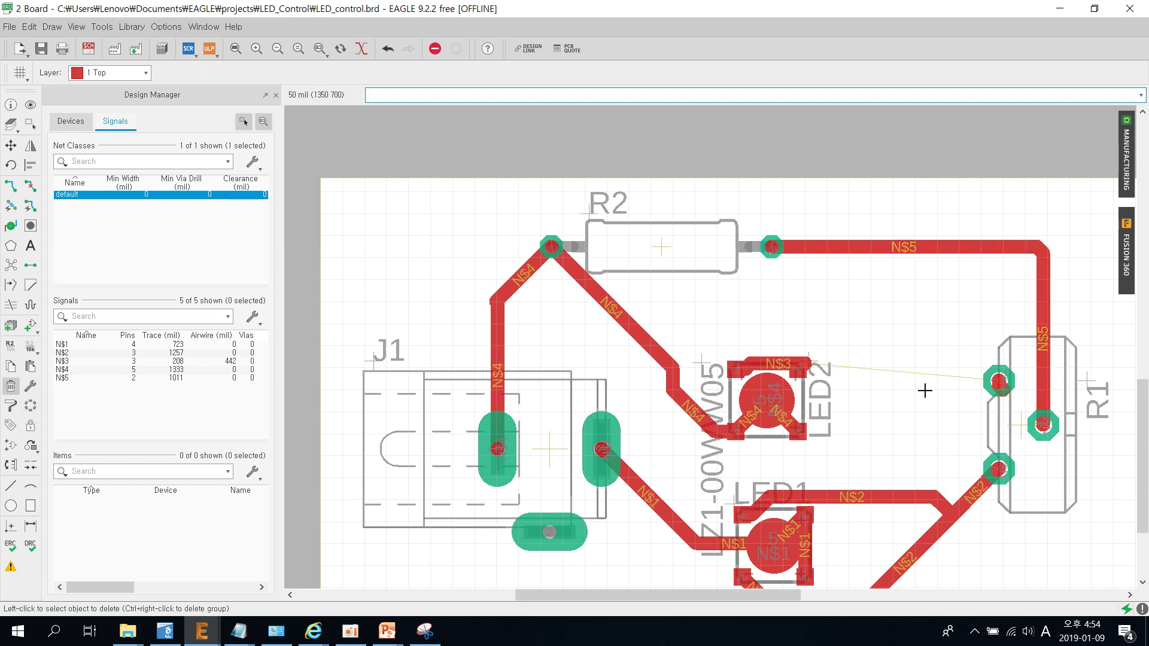
Step: Delete the N$3 stub at R1 and reroute N$3 straight from R1's upper pad to LED2
left_click(1005, 383)
left_click(998, 377)
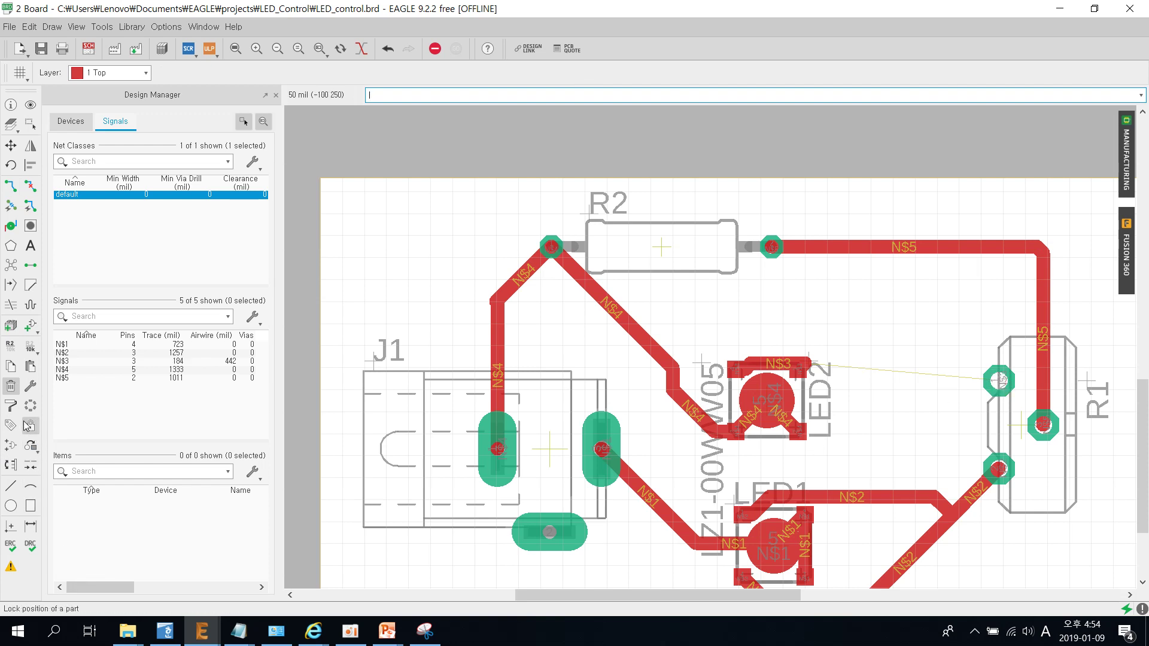
left_click(12, 245)
left_click(10, 186)
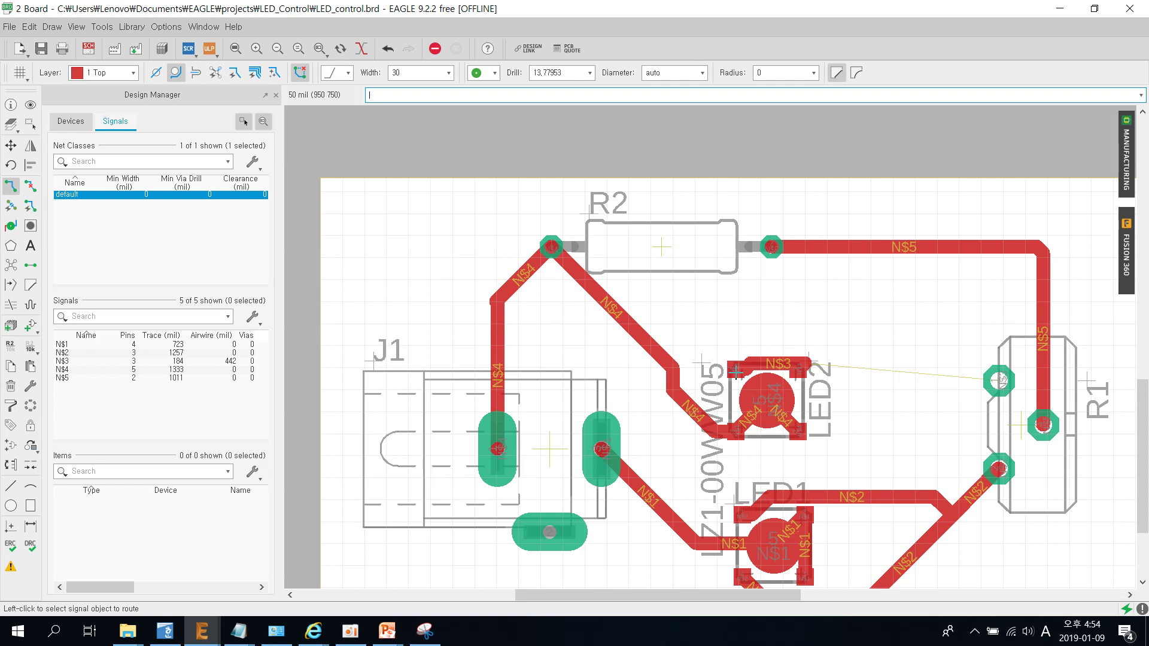
left_click(995, 381)
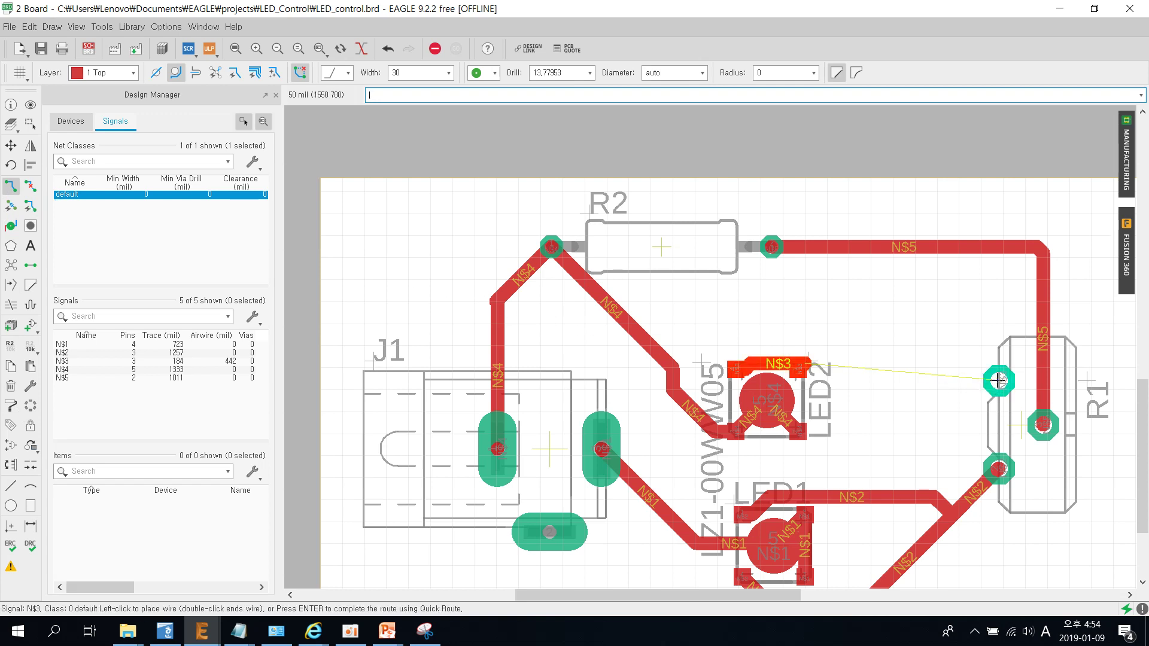
left_click(807, 365)
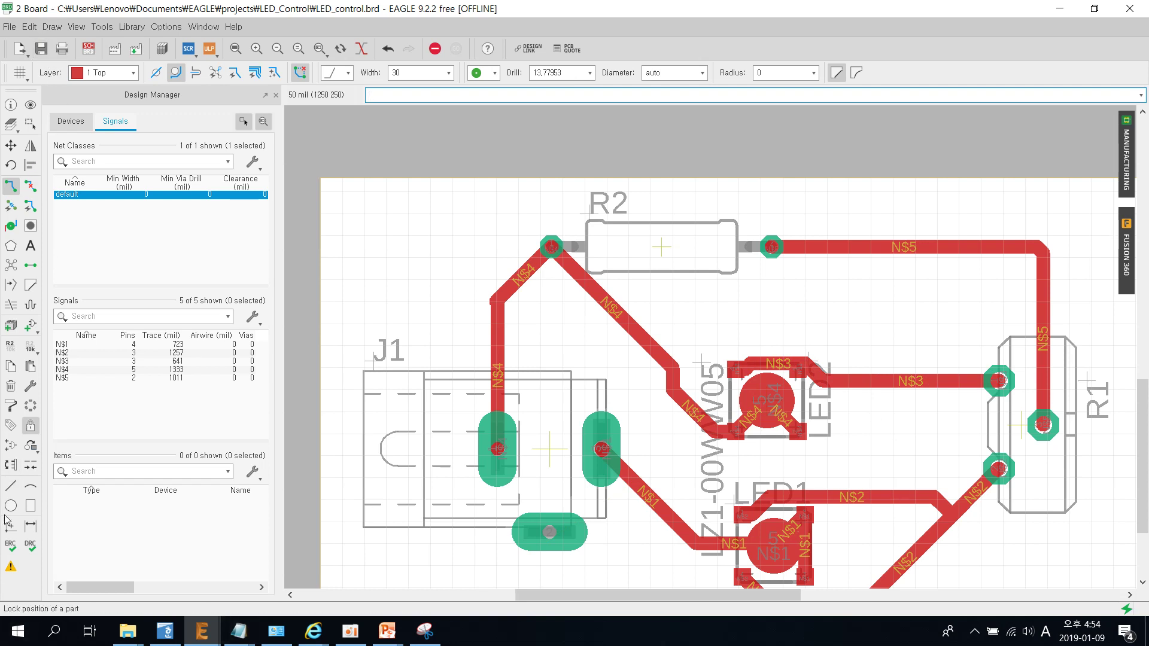
Step: Run the design rule check on the fully routed board and zoom out to show it all
left_click(31, 547)
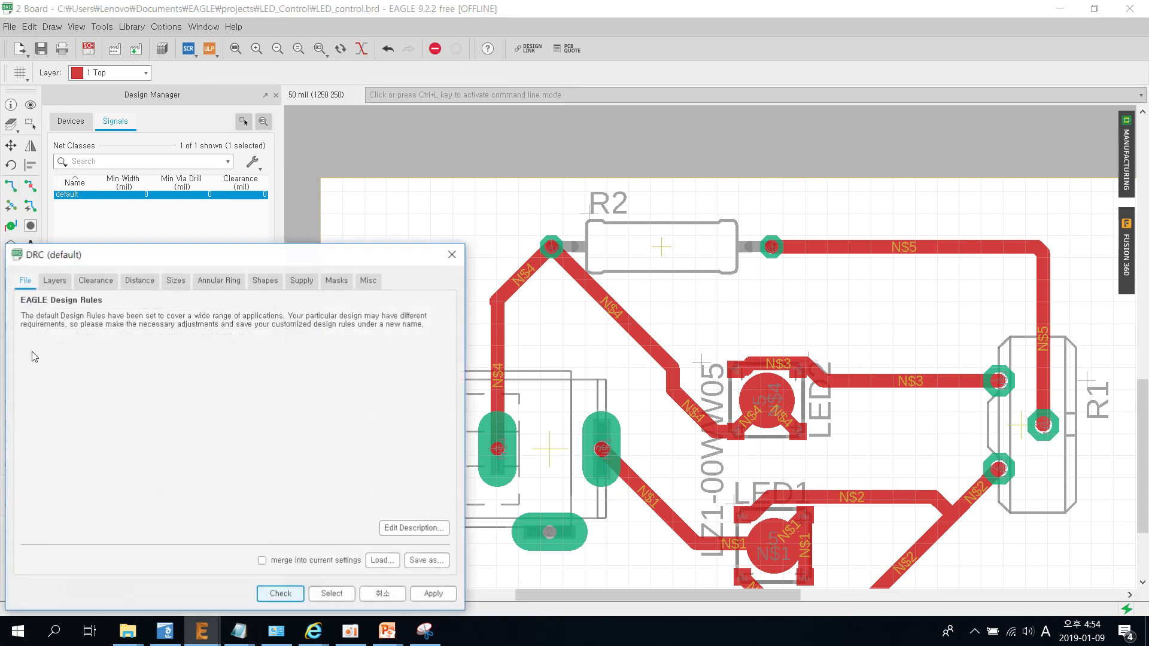
left_click(280, 594)
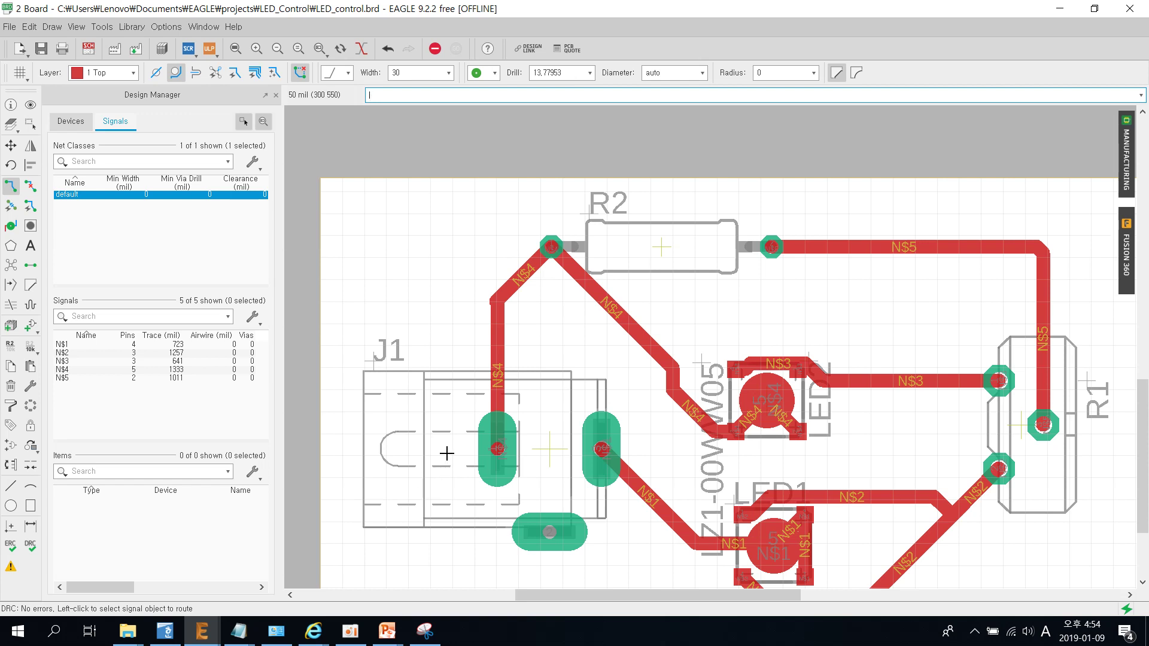
scroll(446, 453, "down", 1)
scroll(446, 453, "down", 1)
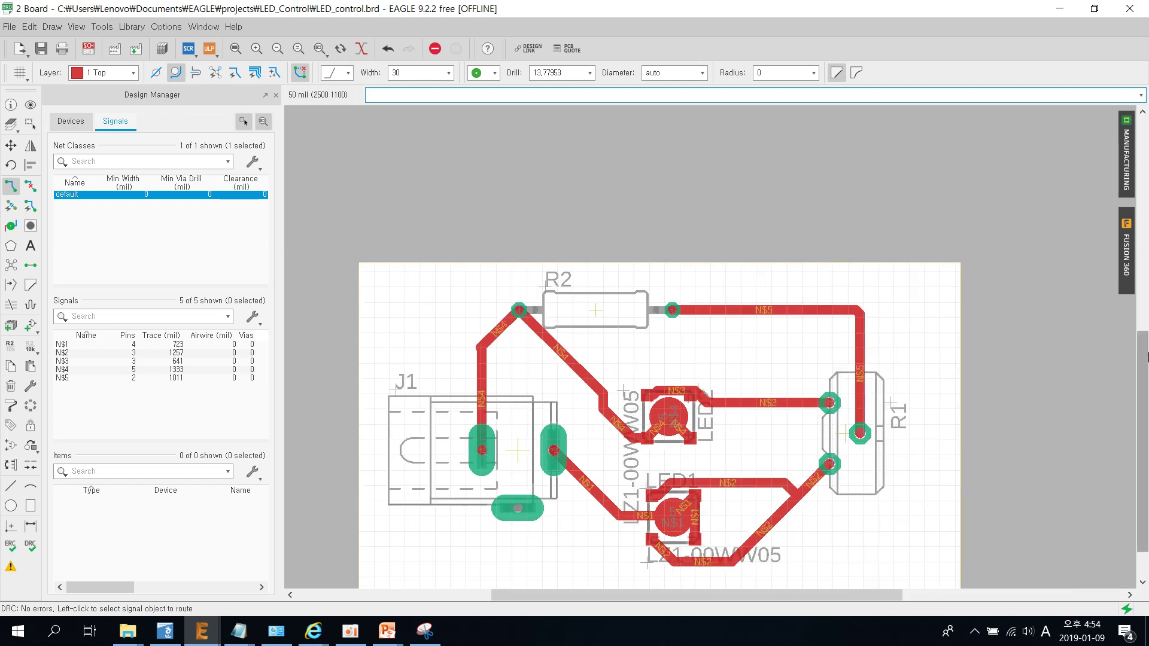
left_click_drag(1146, 357, 1146, 381)
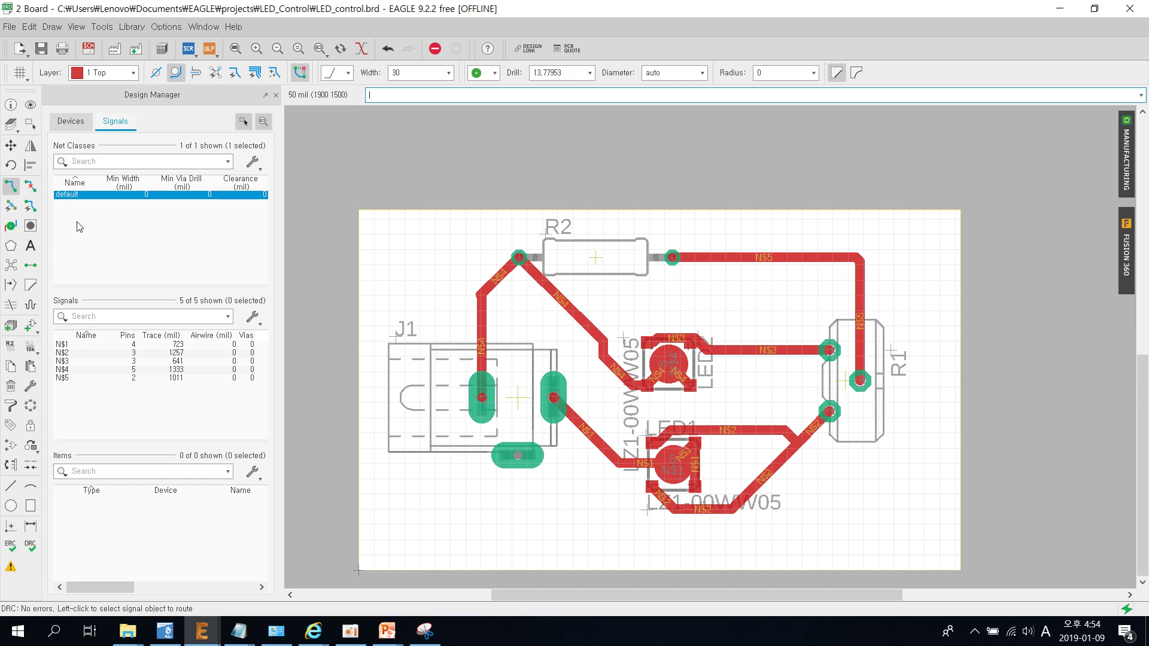
Step: Draw a hatched copper polygon through the four corners of the board edge
left_click(12, 246)
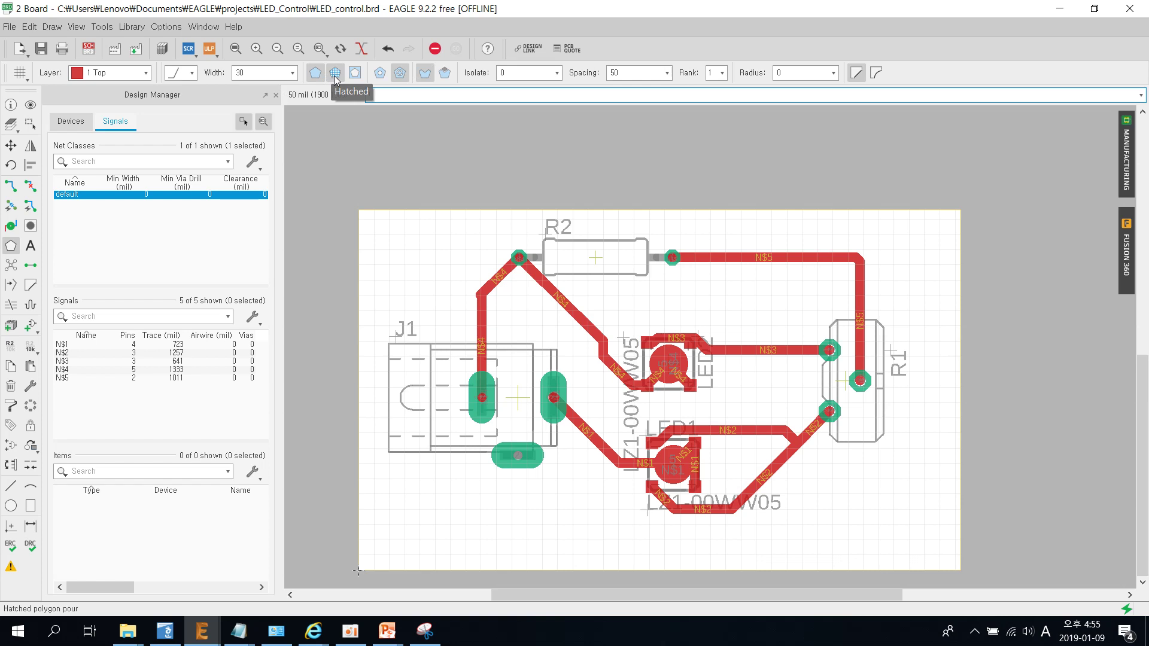
left_click(335, 72)
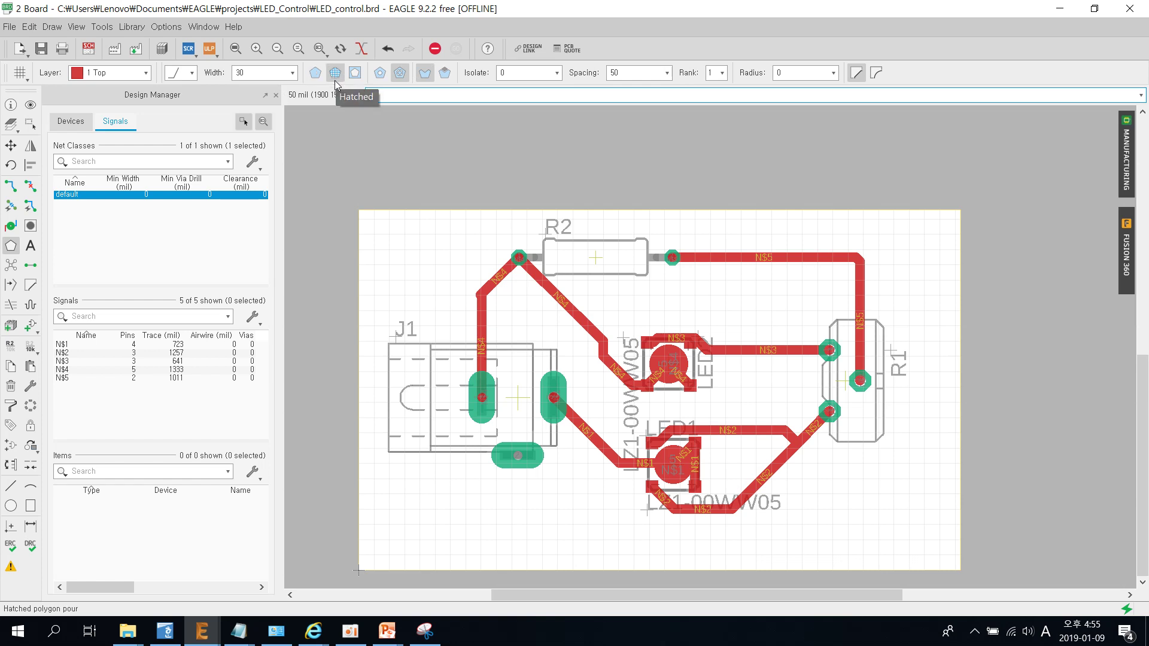
left_click(371, 218)
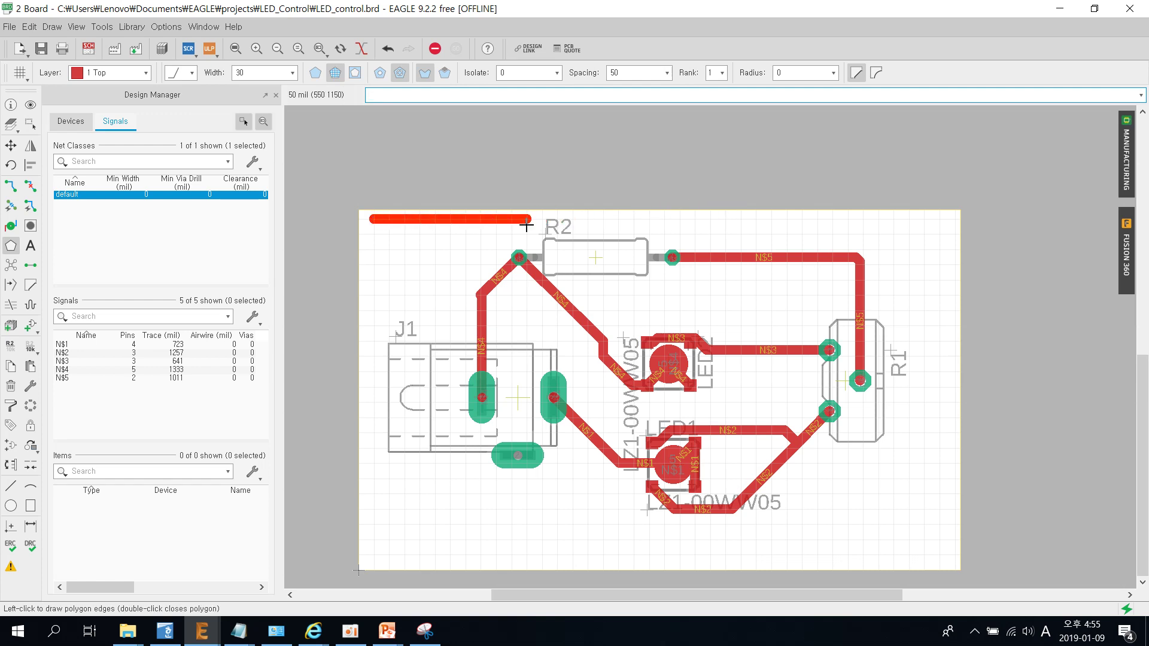
left_click(940, 219)
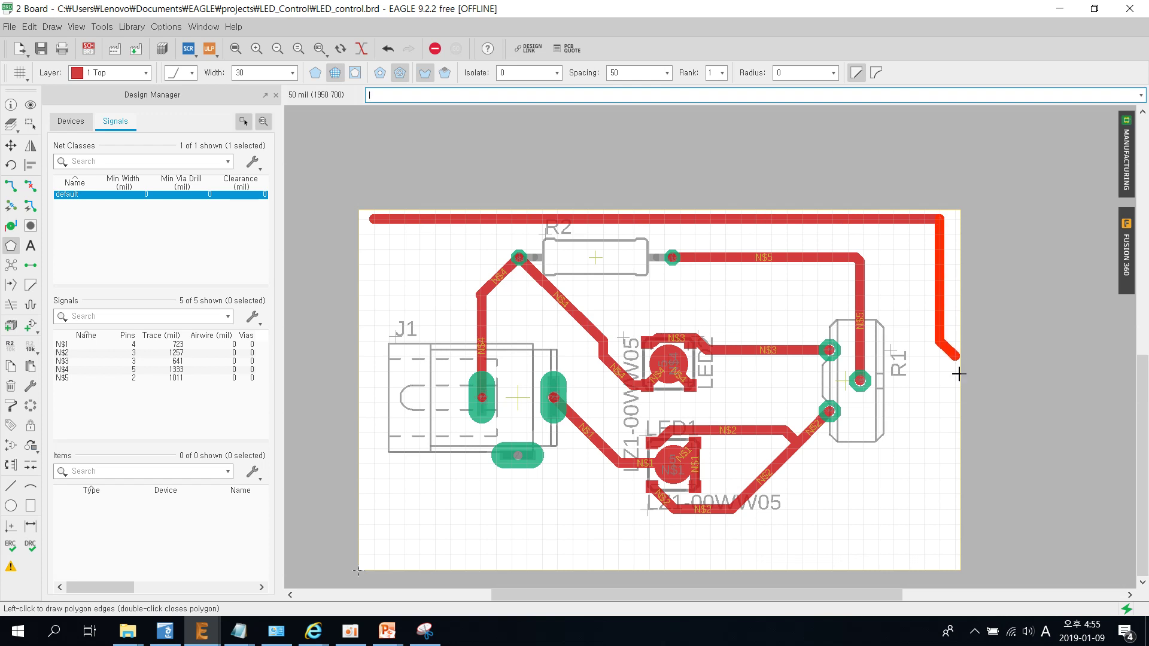
left_click(939, 554)
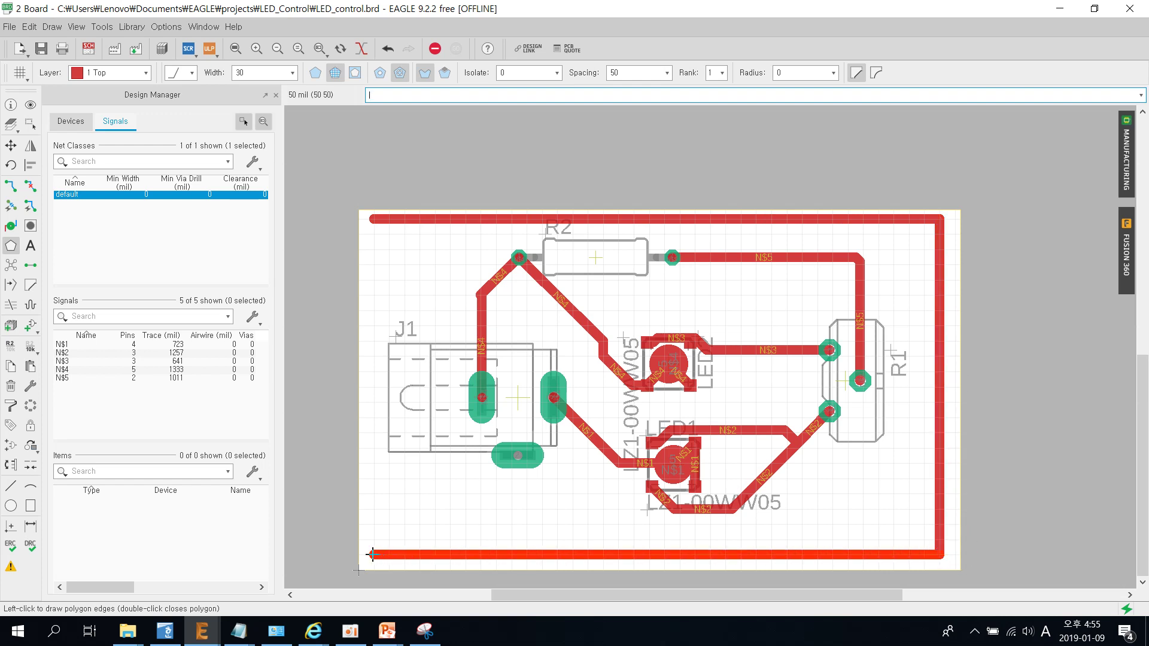
left_click(372, 554)
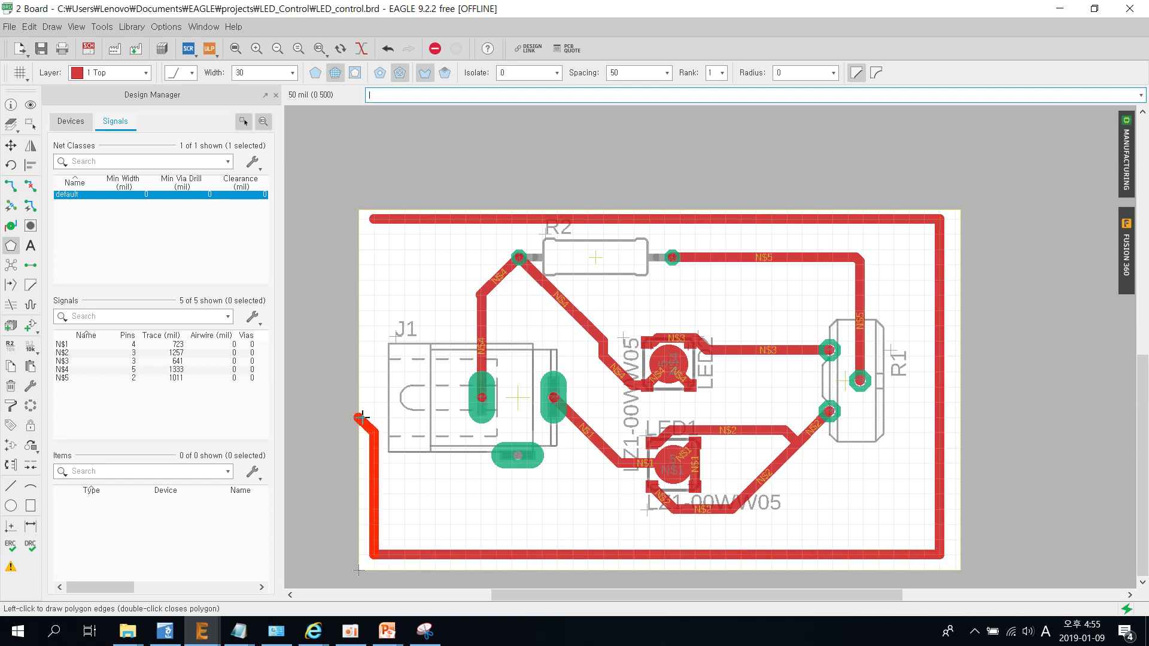
left_click(374, 223)
type("GND")
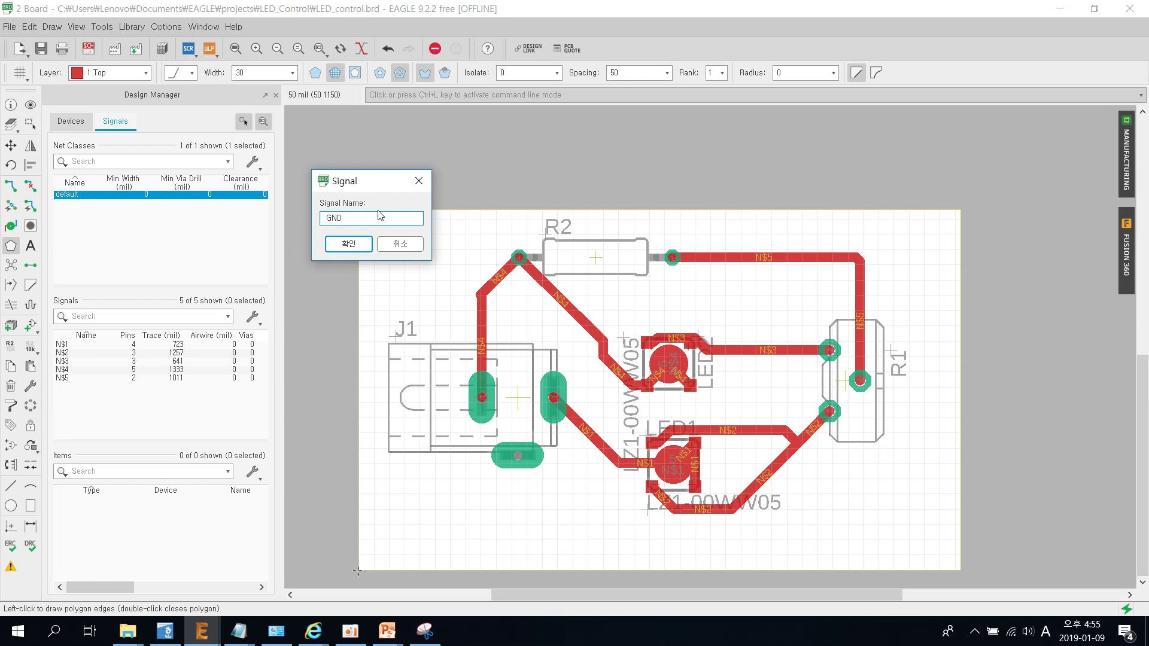
Step: Assign the polygon to GND and run Ratsnest to fill the hatched copper pour
left_click(349, 244)
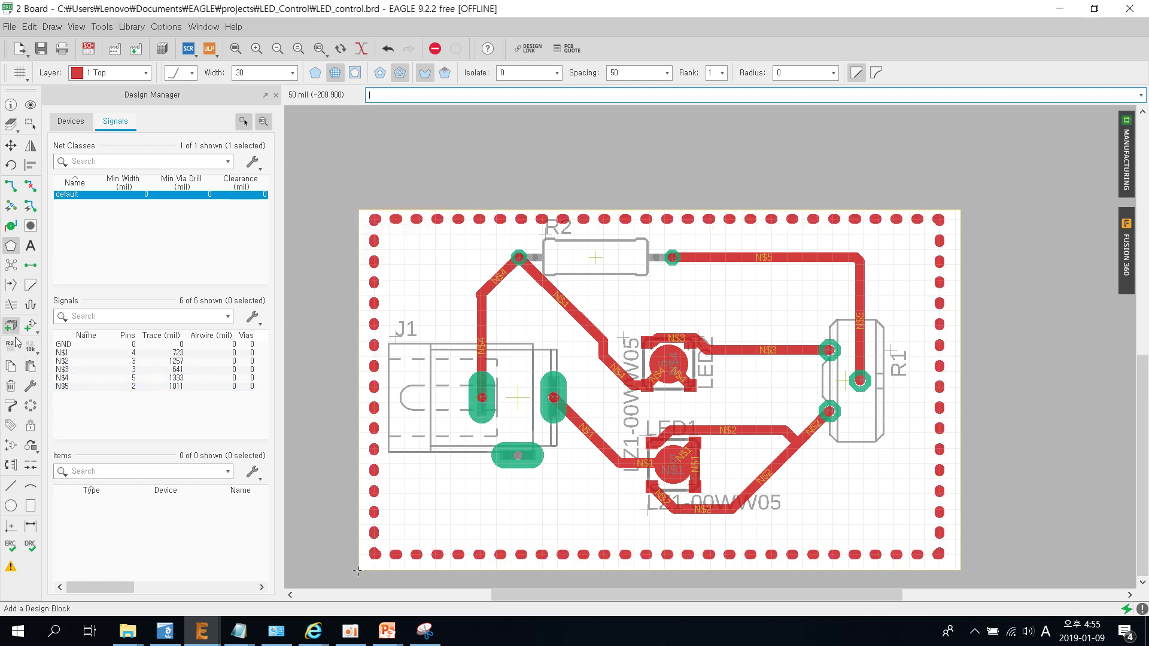
left_click(16, 271)
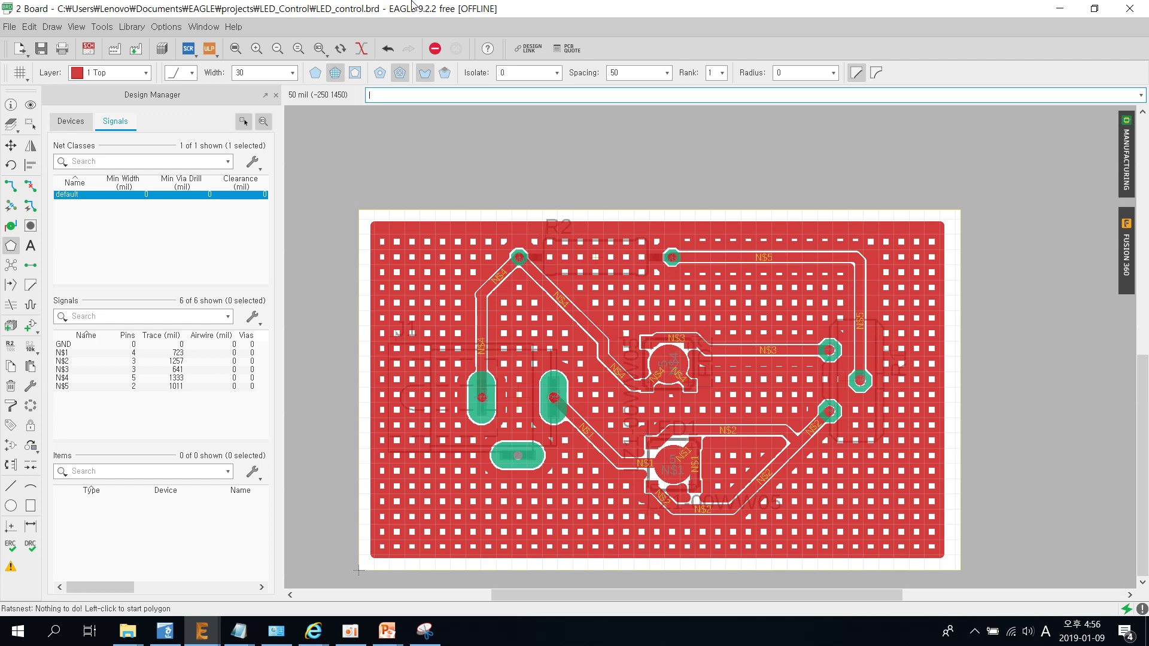
left_click(349, 633)
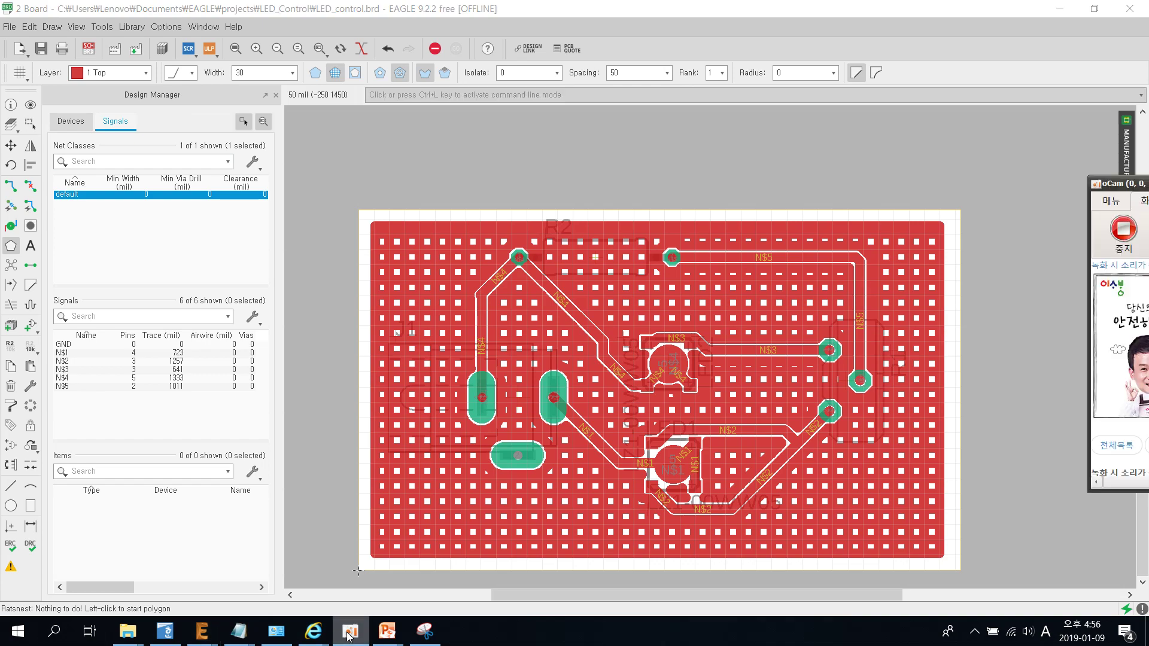